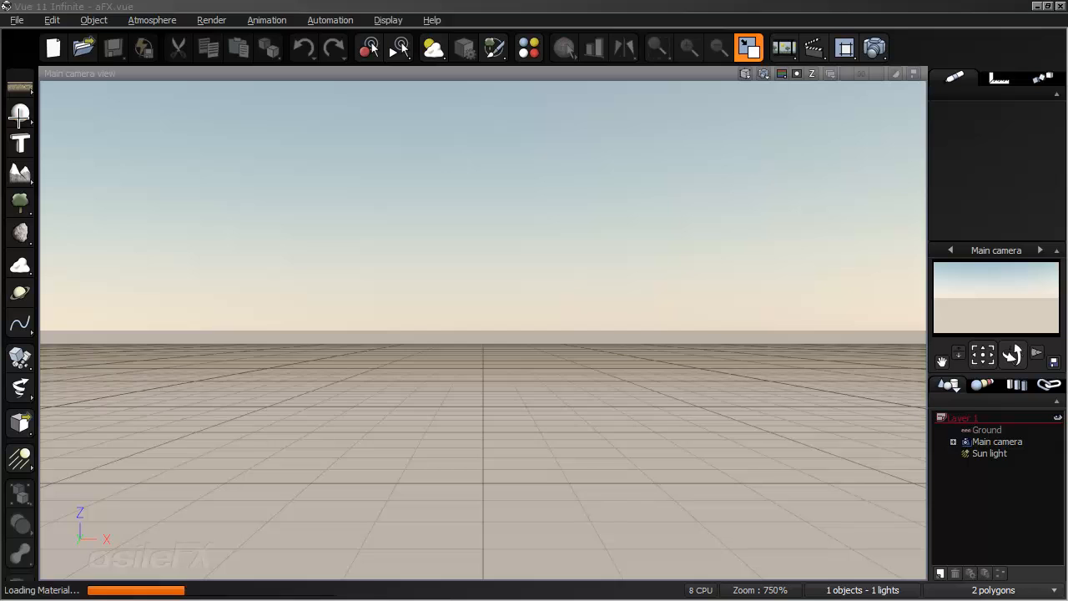
Step: Create a sphere and scale it down to roughly a third of its size so it floats above the ground
{"action": "left_click", "coordinate": [20, 113]}
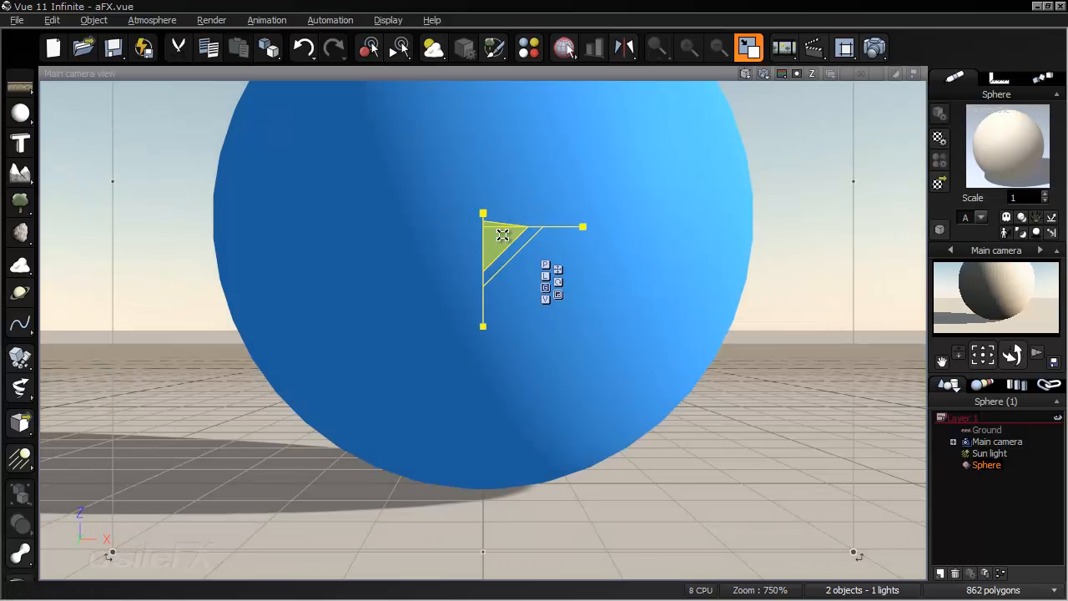
{"action": "left_click_drag", "start_coordinate": [494, 247], "coordinate": [275, 474]}
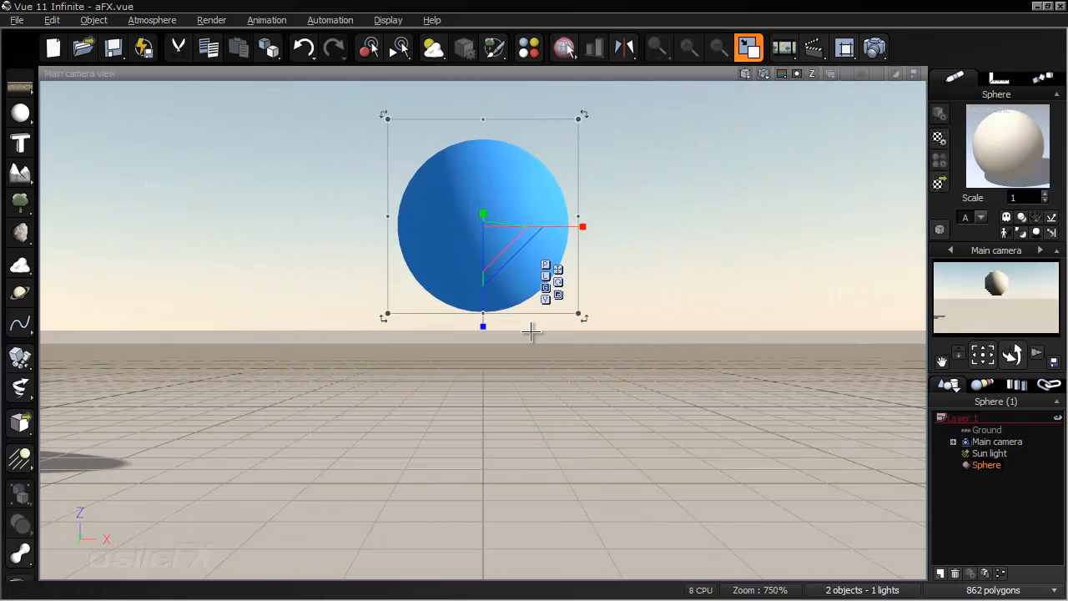
{"action": "mouse_move", "coordinate": [684, 289]}
{"action": "right_mouse_down"}
{"action": "mouse_move", "coordinate": [687, 305]}
{"action": "mouse_move", "coordinate": [696, 299]}
{"action": "right_mouse_up"}
Step: Change the sphere's material type to EcoSystem/Particles and add the PhysicalSphere object from the Particles collection to its population
{"action": "double_click", "coordinate": [980, 123]}
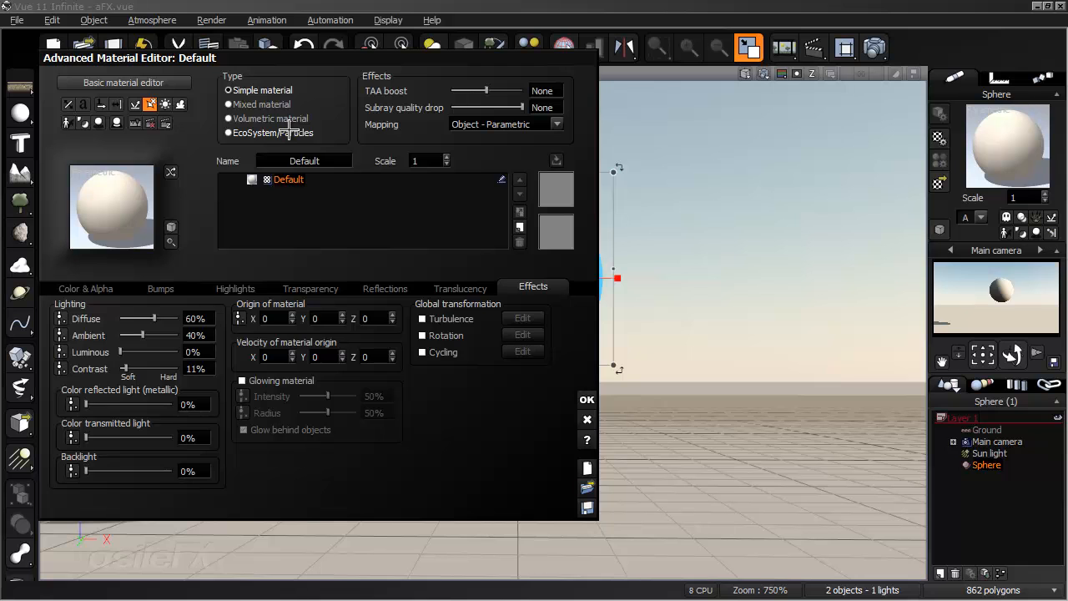
{"action": "left_click", "coordinate": [300, 132]}
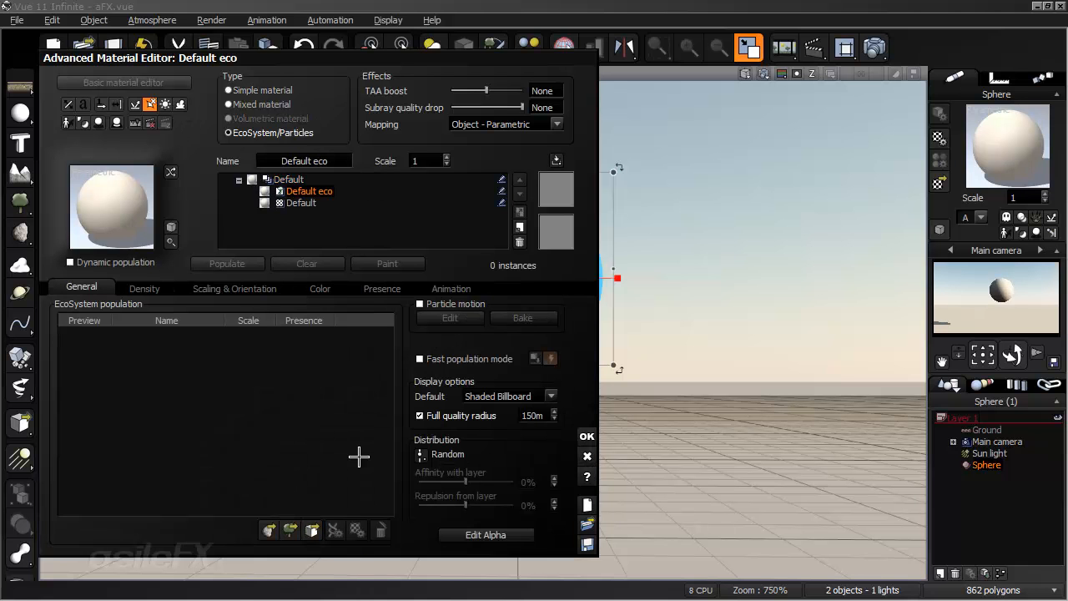
{"action": "left_click", "coordinate": [313, 525]}
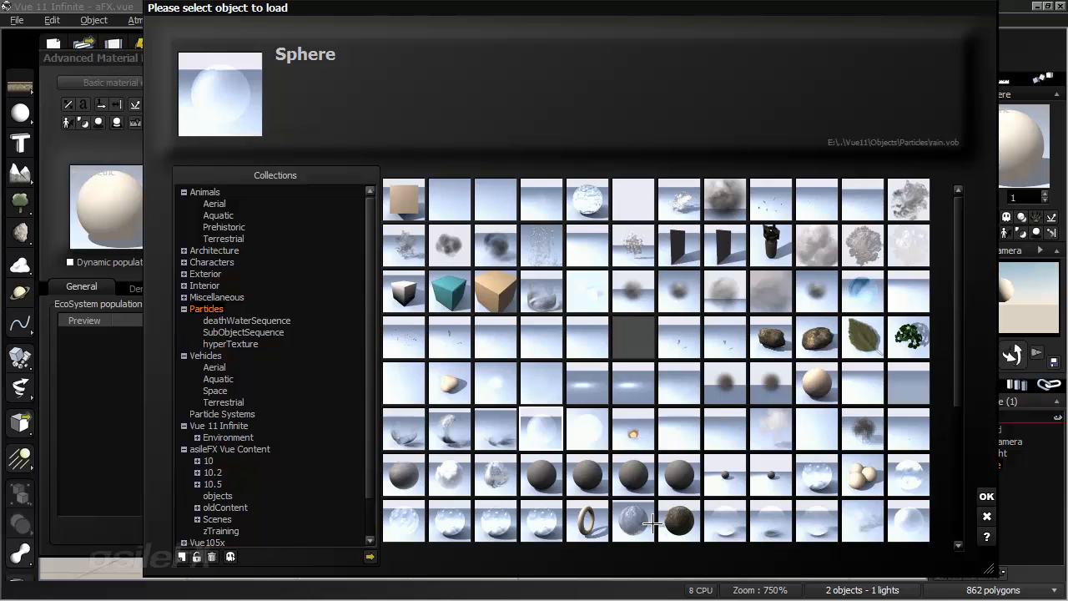
{"action": "left_click", "coordinate": [814, 376]}
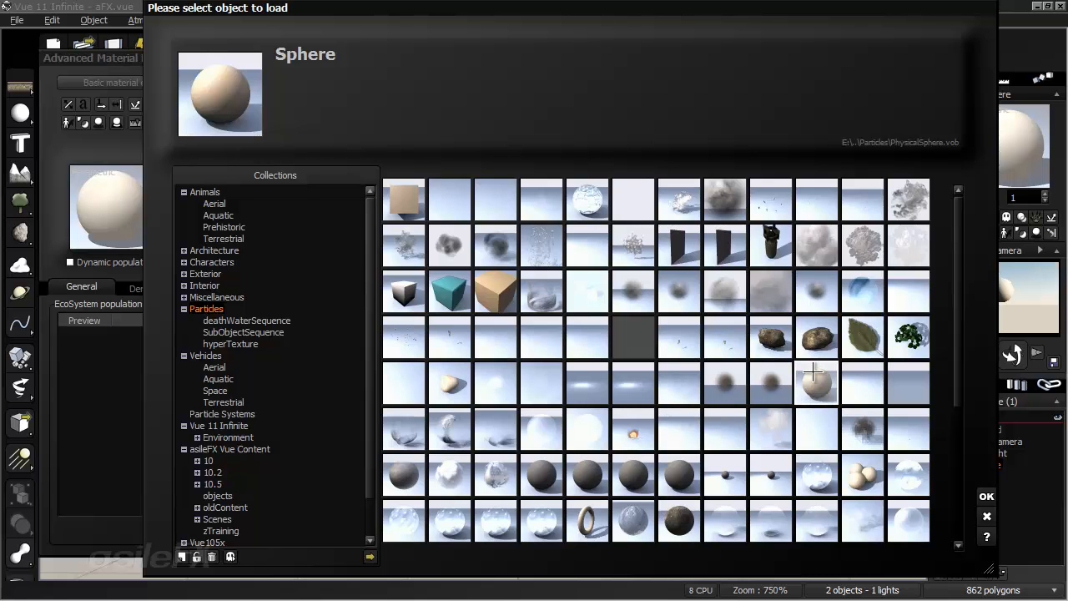
{"action": "left_click", "coordinate": [986, 496]}
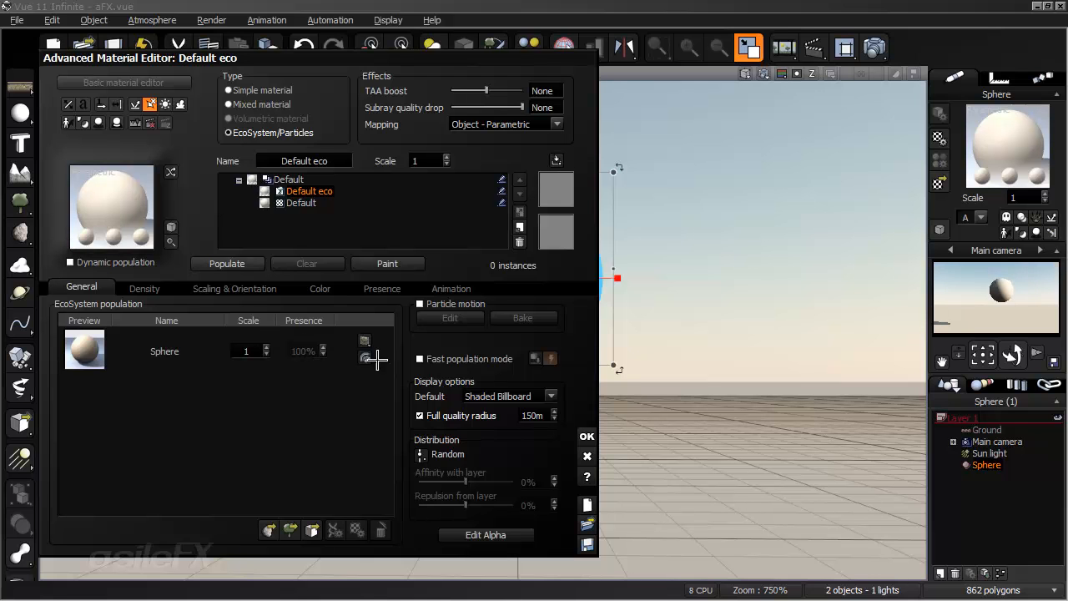
Step: Enable particle motion in the EcoSystem material and preview the emission up to 00:00:01 - 21 on the timeline
{"action": "left_click", "coordinate": [458, 304]}
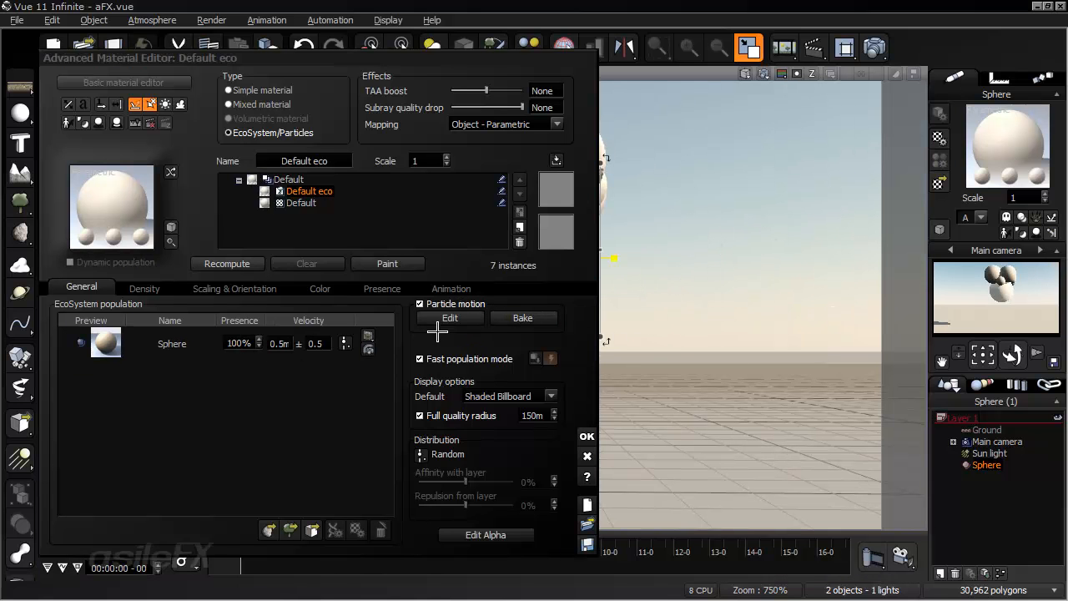
{"action": "left_click", "coordinate": [587, 435]}
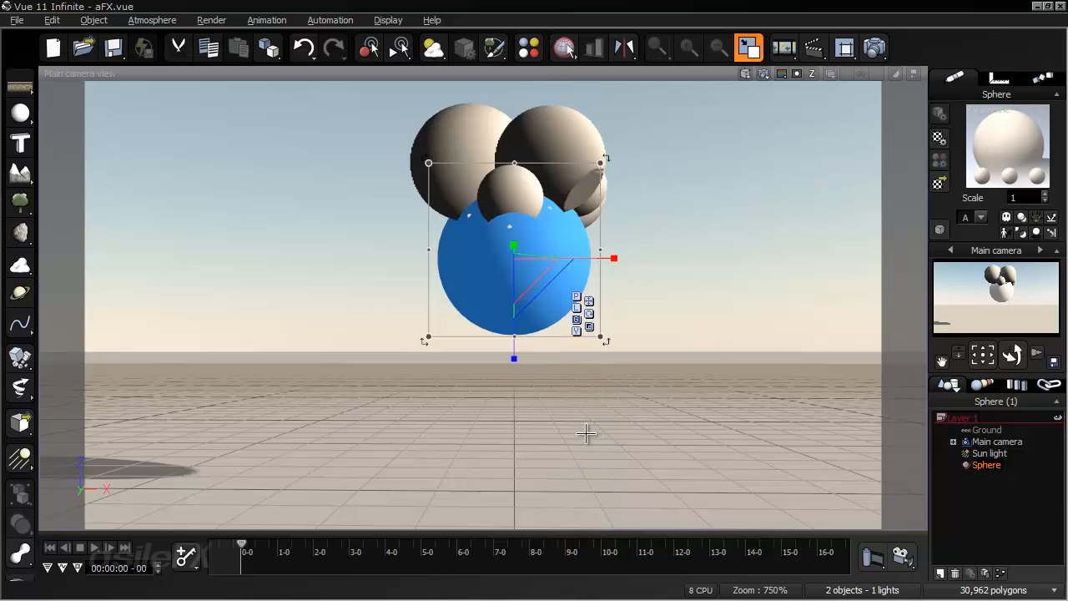
{"action": "left_click_drag", "start_coordinate": [241, 544], "coordinate": [308, 544]}
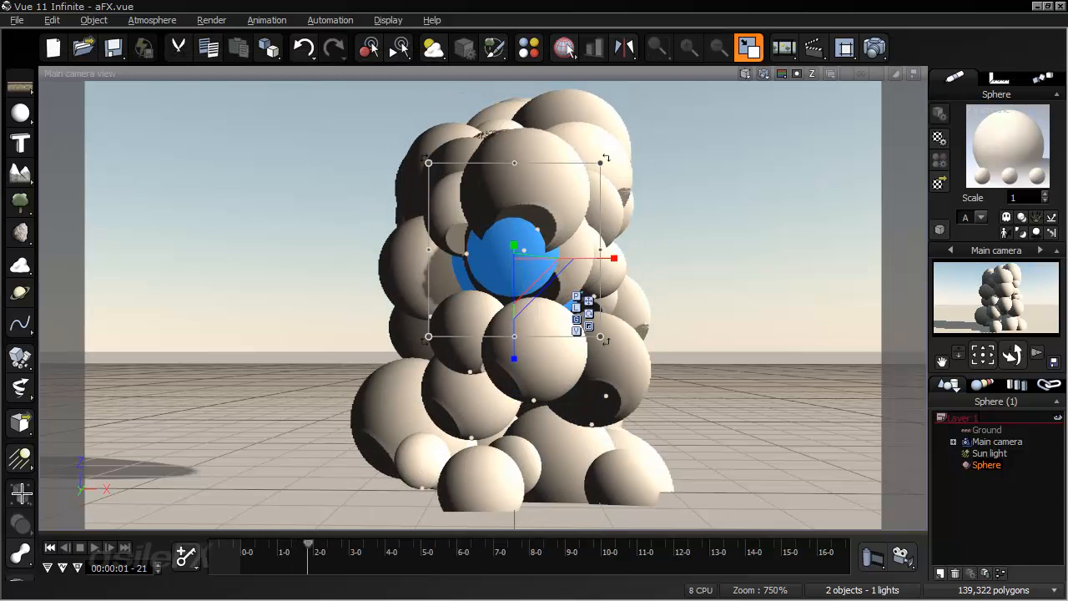
Step: Return to the start frame, raise the emitter sphere higher above the ground, and preview the emission up to 00:00:01 - 02
{"action": "left_click", "coordinate": [48, 546]}
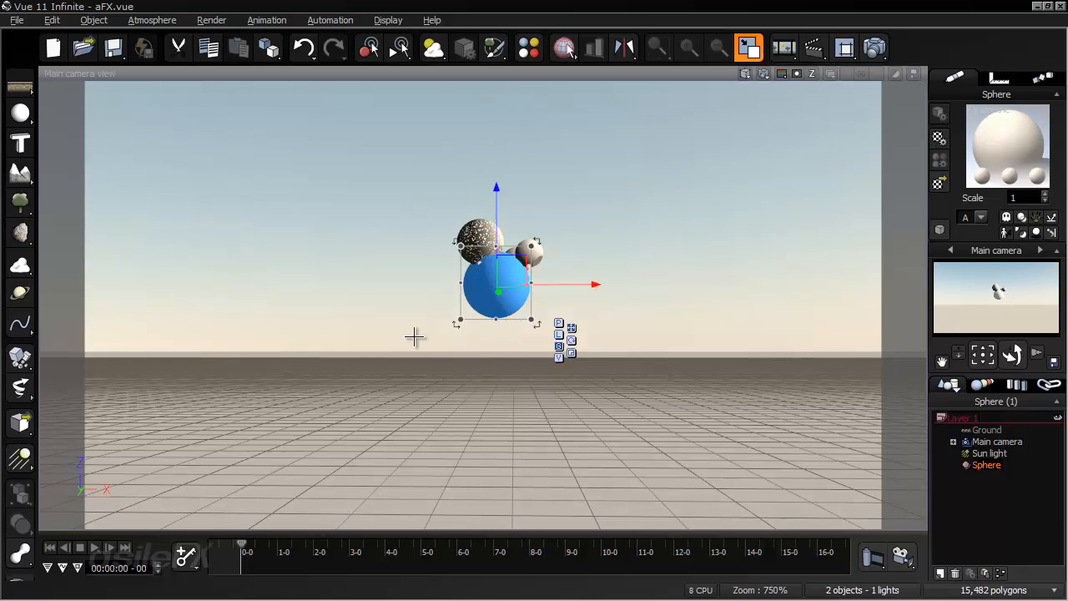
{"action": "left_click_drag", "start_coordinate": [500, 195], "coordinate": [512, 12]}
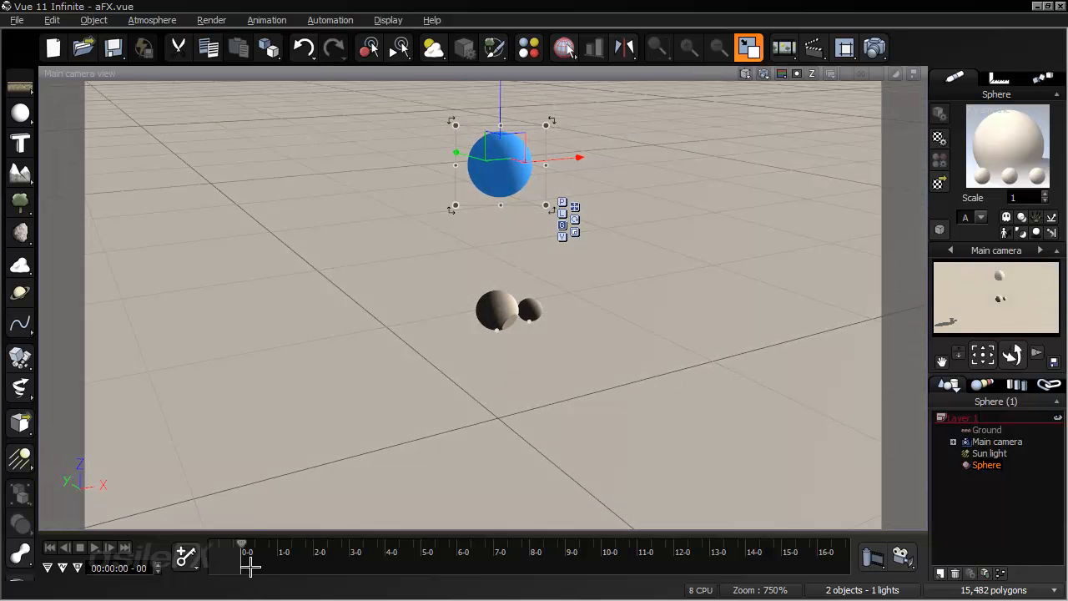
{"action": "left_click_drag", "start_coordinate": [242, 544], "coordinate": [325, 549]}
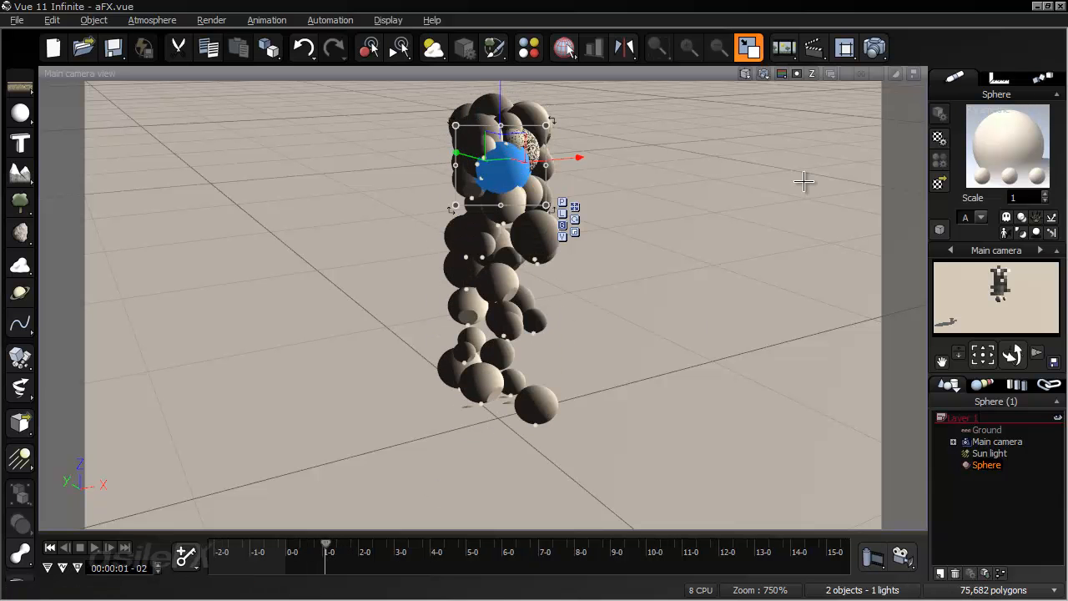
Step: Turn off fast population mode in the sphere's EcoSystem material and recompute the population
{"action": "right_click", "coordinate": [986, 192]}
{"action": "left_click", "coordinate": [900, 148]}
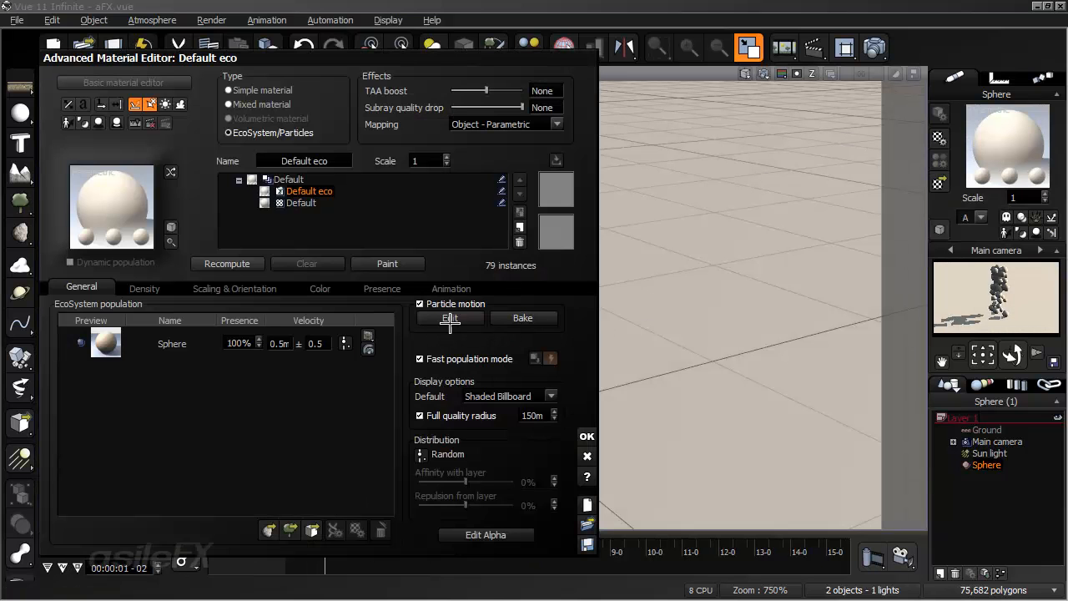
{"action": "left_click", "coordinate": [465, 359]}
{"action": "left_click", "coordinate": [226, 264]}
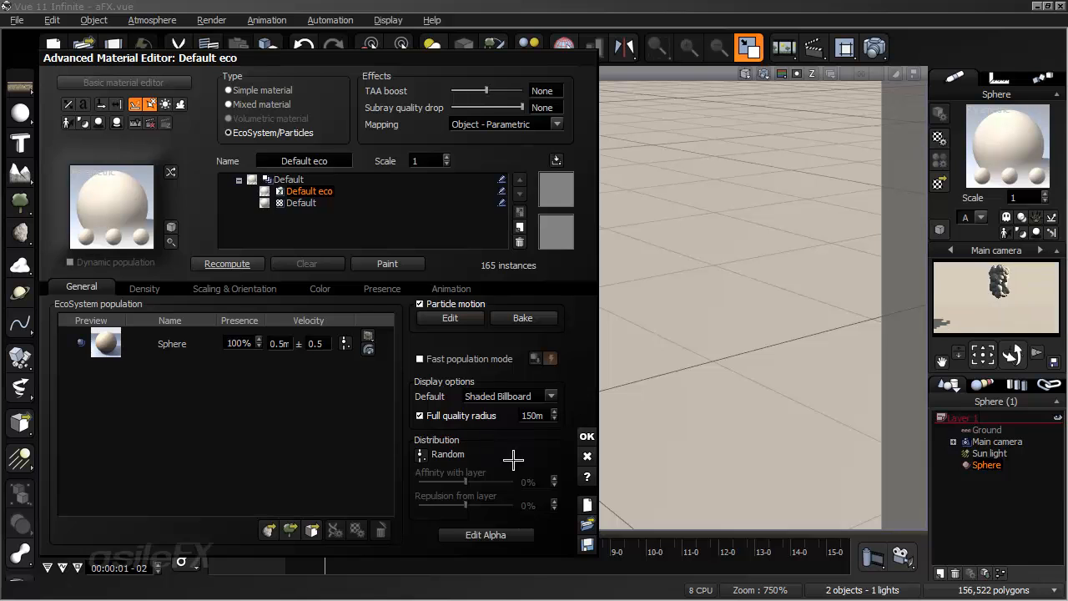
{"action": "left_click", "coordinate": [587, 435]}
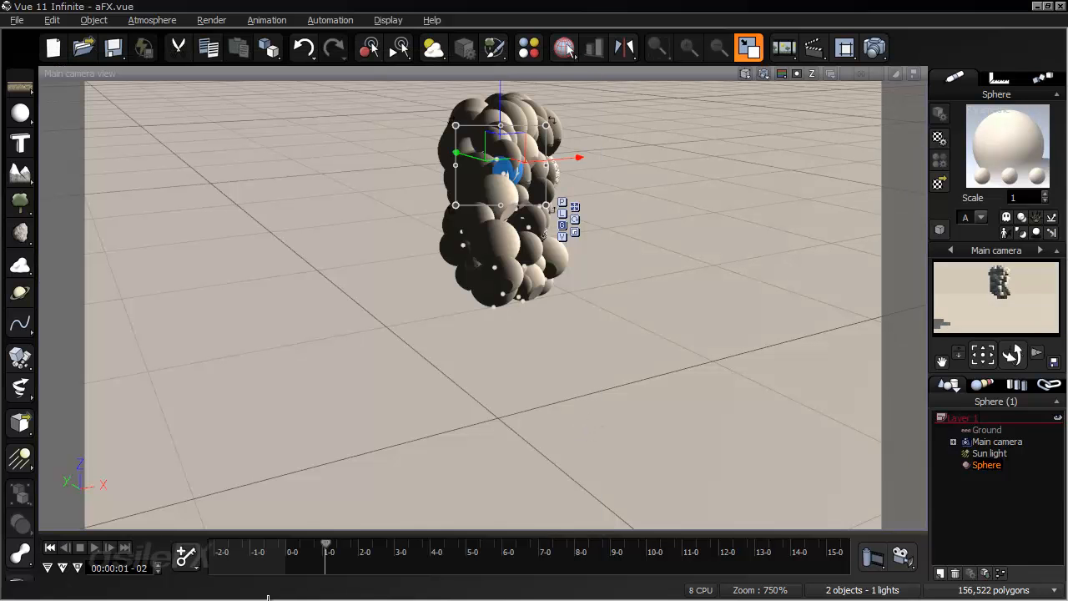
Step: Preview the particle emission from the start frame up to 00:00:02 - 24 and return to the start
{"action": "left_click", "coordinate": [50, 547]}
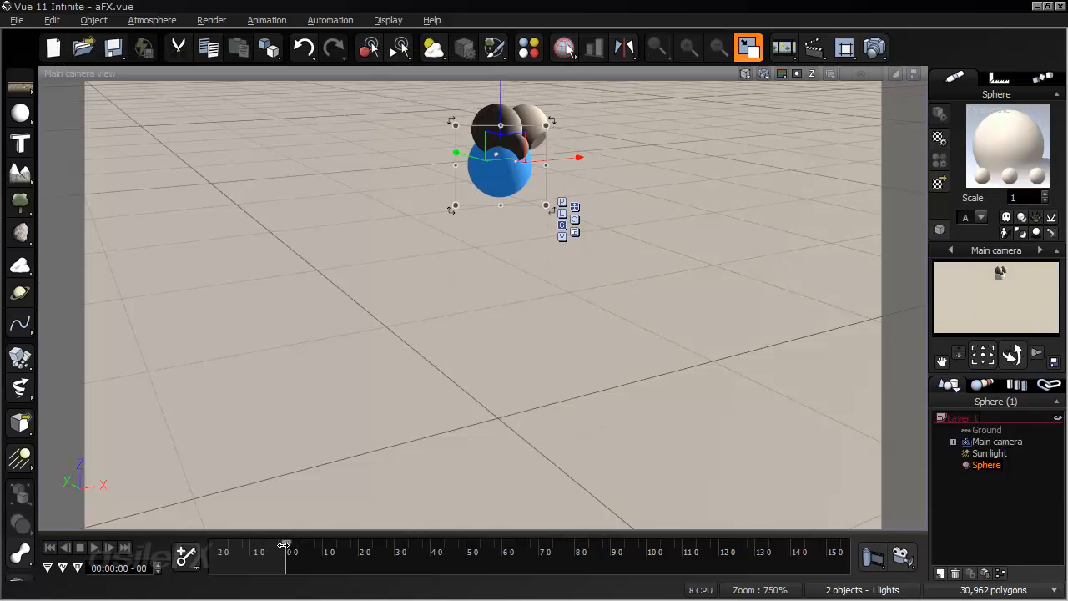
{"action": "left_click_drag", "start_coordinate": [286, 545], "coordinate": [393, 545]}
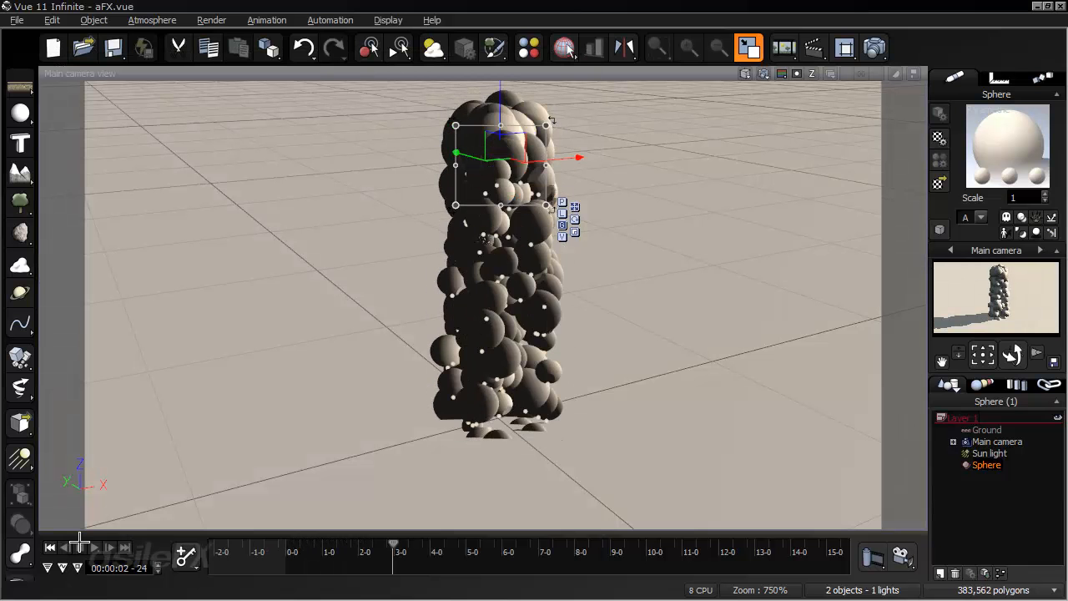
{"action": "left_click", "coordinate": [50, 547]}
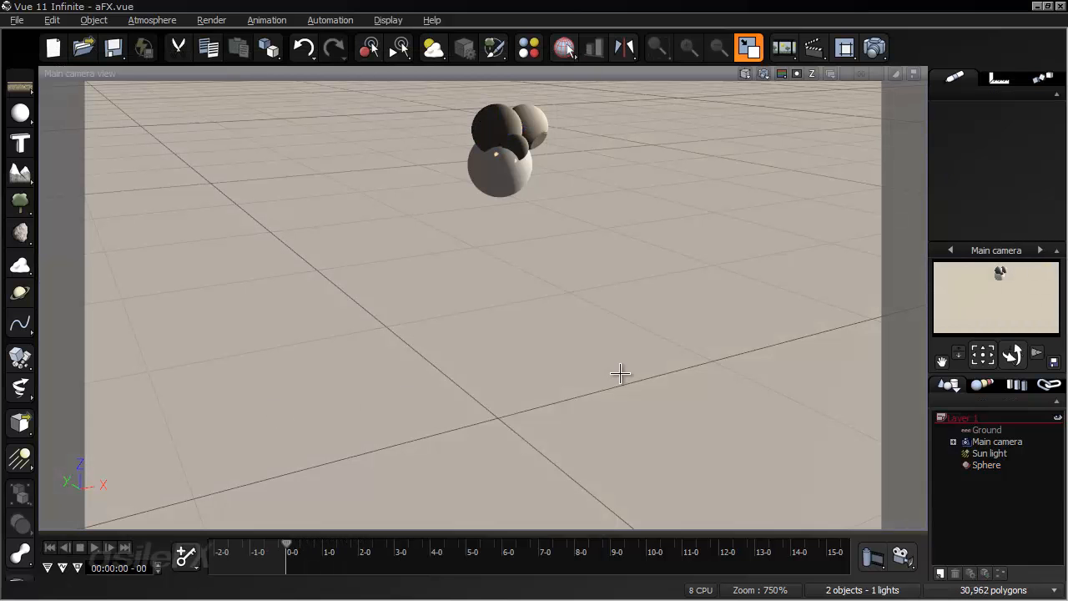
Step: Select the emitter sphere, switch the viewport to Perspective view, and move the sphere higher above the ground
{"action": "left_click", "coordinate": [981, 429]}
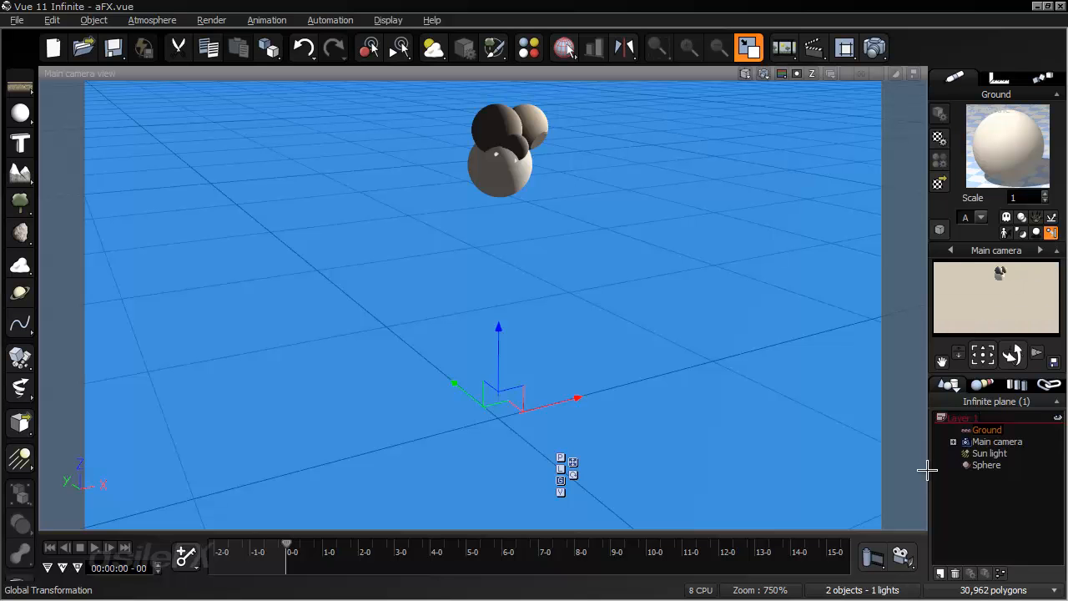
{"action": "left_click", "coordinate": [987, 465]}
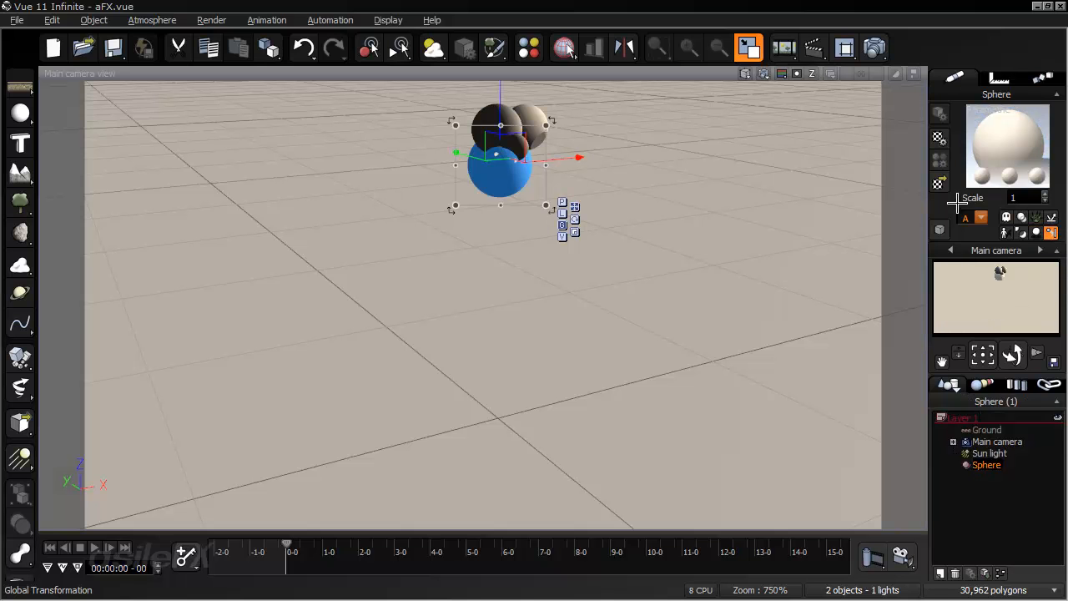
{"action": "right_click_drag", "start_coordinate": [705, 211], "coordinate": [689, 223]}
{"action": "scroll", "coordinate": [610, 240], "scroll_direction": "up", "scroll_amount": 1}
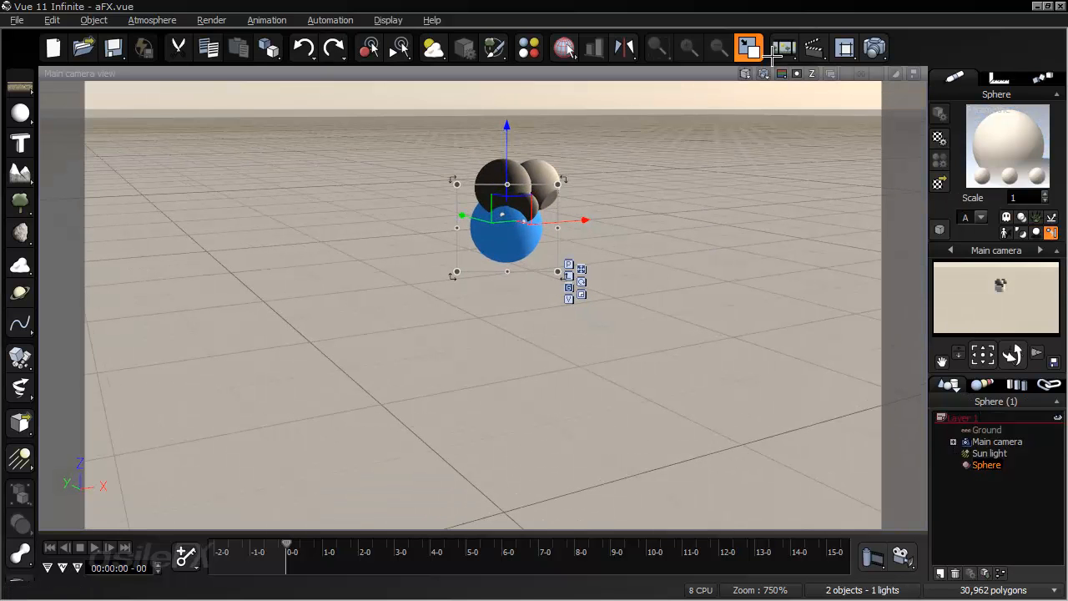
{"action": "left_click", "coordinate": [744, 75]}
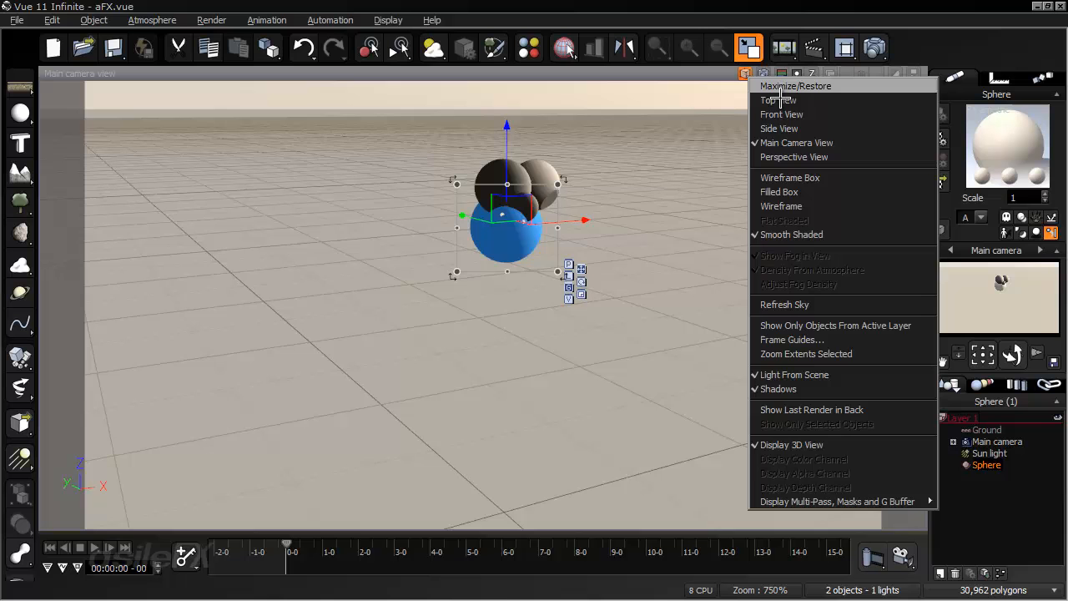
{"action": "left_click", "coordinate": [802, 155]}
{"action": "right_click_drag", "start_coordinate": [676, 330], "coordinate": [575, 276]}
{"action": "scroll", "coordinate": [588, 344], "scroll_direction": "up", "scroll_amount": 5}
{"action": "scroll", "coordinate": [576, 276], "scroll_direction": "up", "scroll_amount": 5}
{"action": "right_click_drag", "start_coordinate": [618, 218], "coordinate": [164, 273]}
{"action": "right_click_drag", "start_coordinate": [381, 372], "coordinate": [358, 363]}
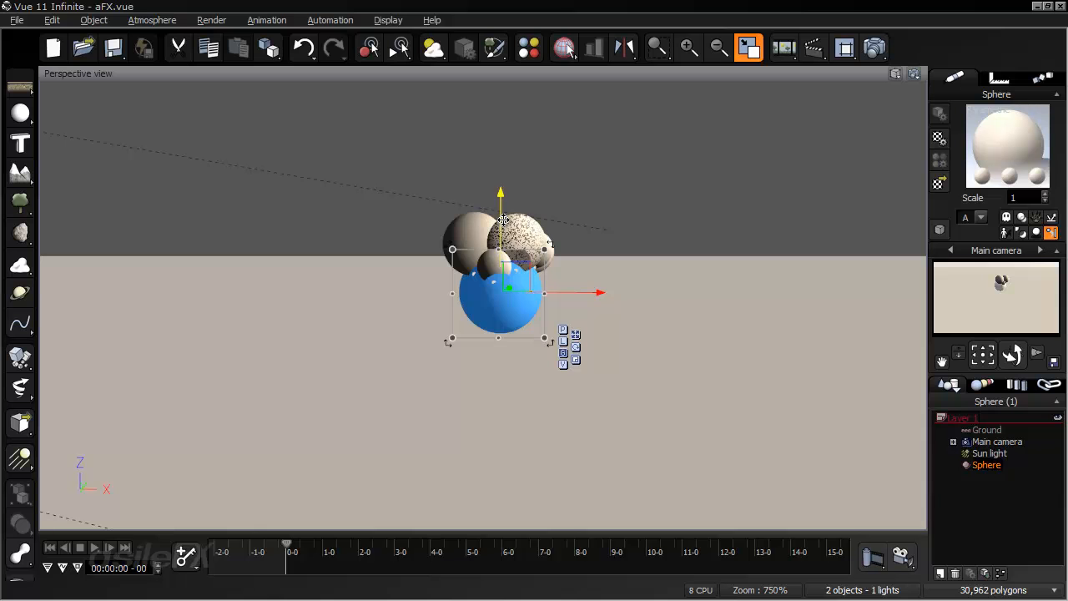
{"action": "left_click_drag", "start_coordinate": [501, 213], "coordinate": [501, 108]}
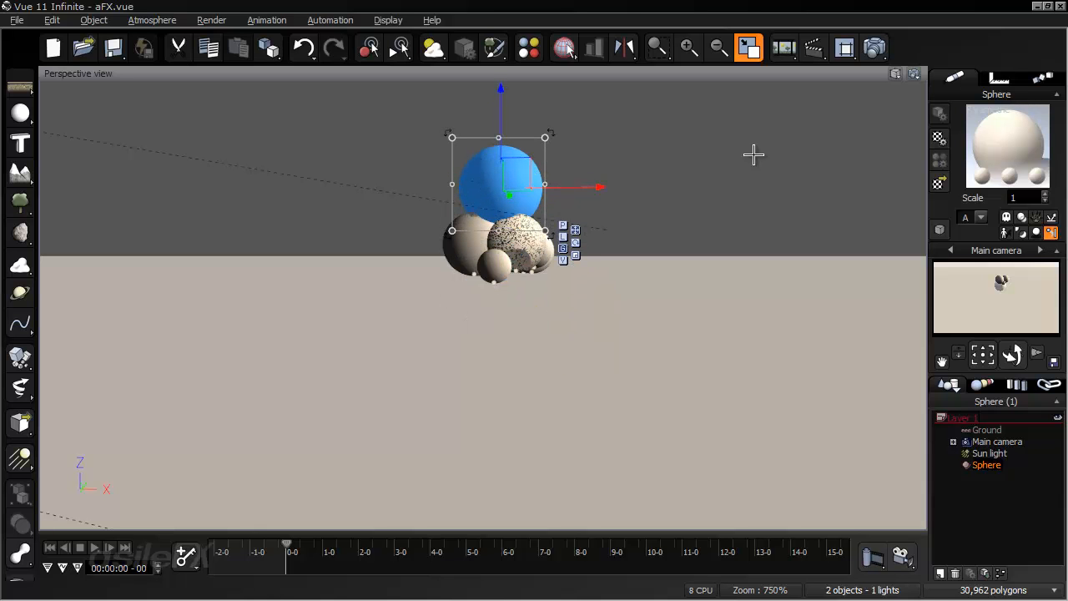
Step: Set the maximum size variation X to 0.1 in the scaling settings of the sphere's EcoSystem material
{"action": "right_click", "coordinate": [989, 143]}
{"action": "left_click", "coordinate": [926, 145]}
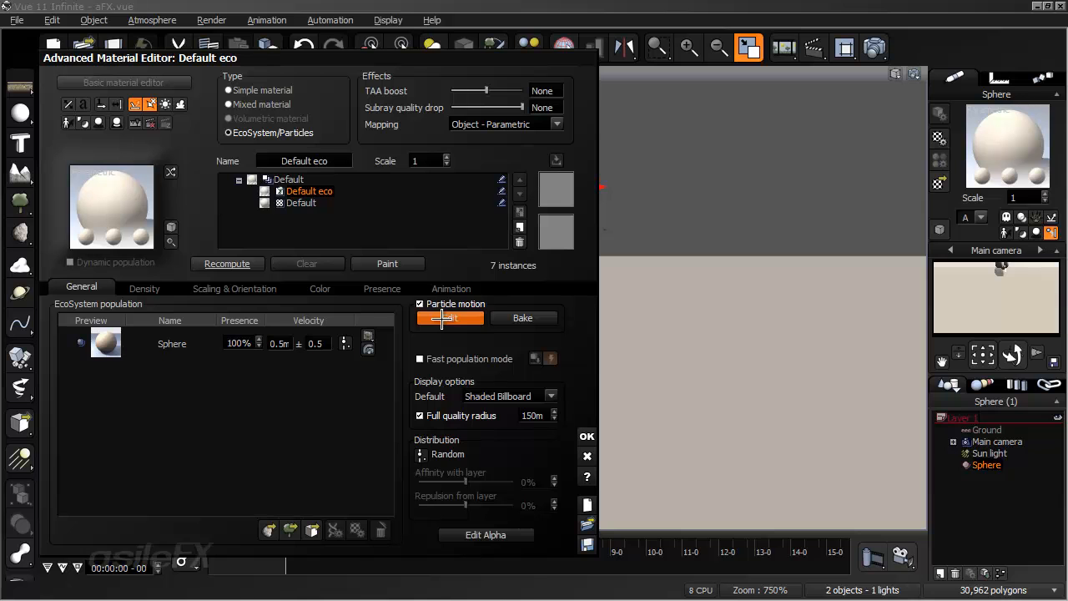
{"action": "left_click", "coordinate": [246, 290]}
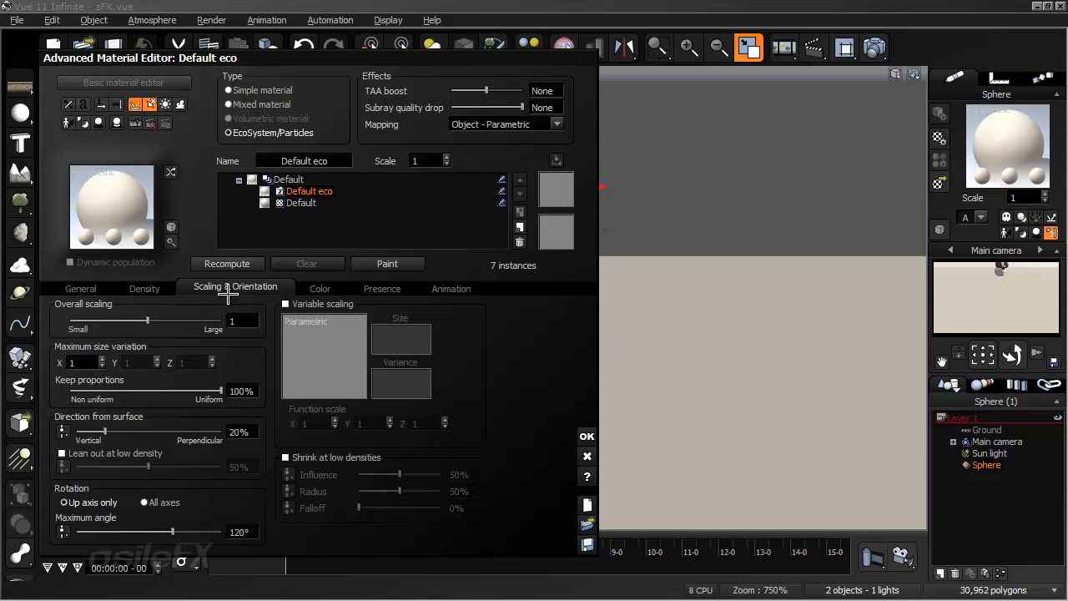
{"action": "left_click", "coordinate": [74, 363]}
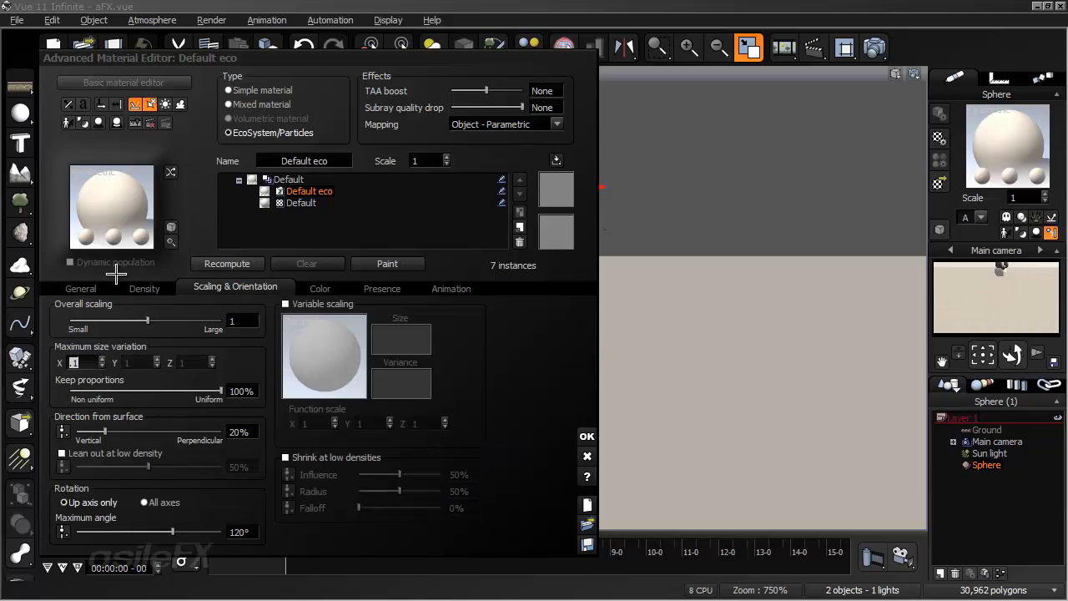
Step: Set the scale of the Sphere particle to 0.5 in its particle characteristics
{"action": "left_click", "coordinate": [84, 286]}
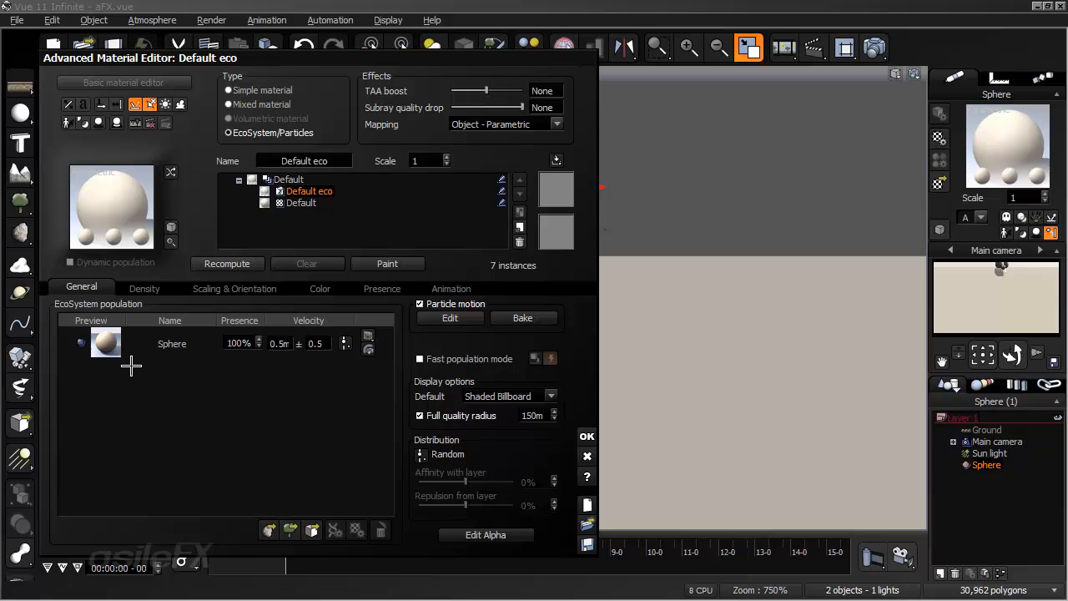
{"action": "double_click", "coordinate": [144, 344]}
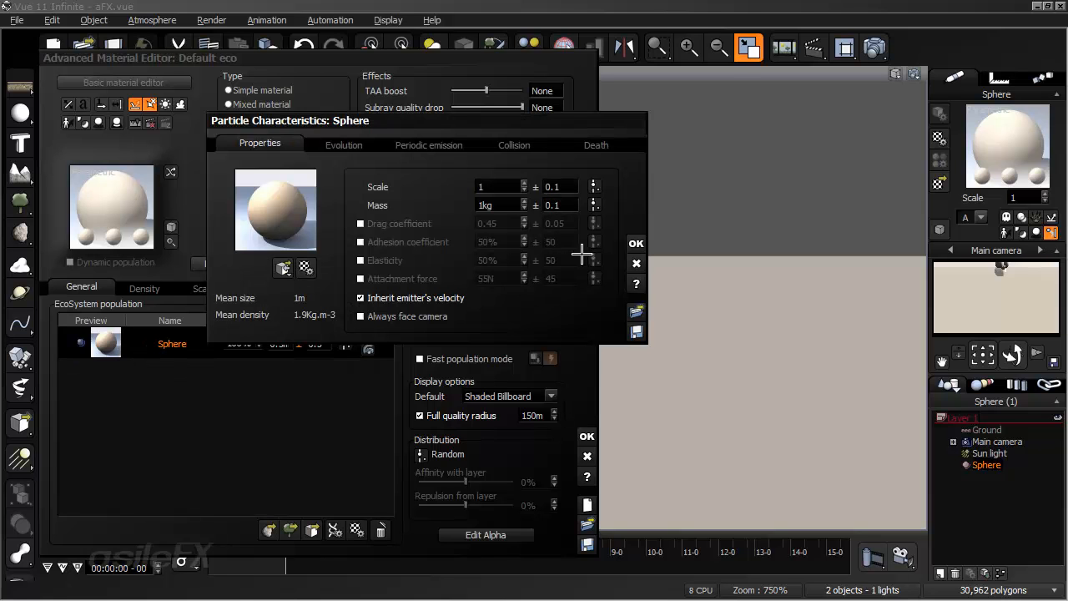
{"action": "left_click", "coordinate": [512, 186]}
{"action": "type", "text": ".5"}
{"action": "key", "text": "Return"}
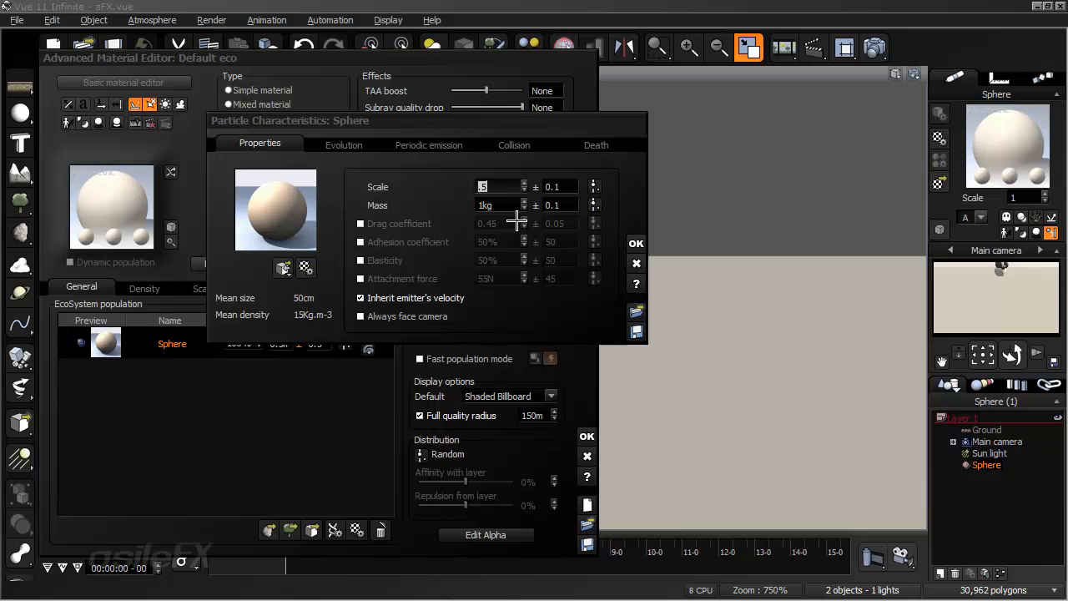
{"action": "left_click", "coordinate": [635, 243]}
Step: Recompute the EcoSystem population, preview the emission up to 00:00:04 - 04, and return to the start frame
{"action": "left_click", "coordinate": [219, 263]}
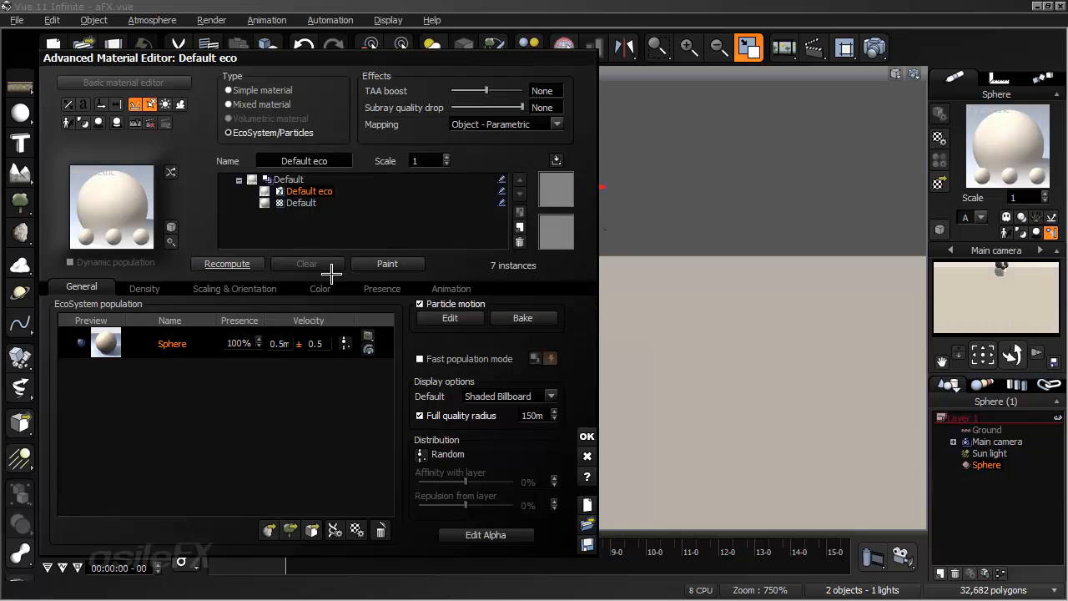
{"action": "left_click", "coordinate": [587, 436]}
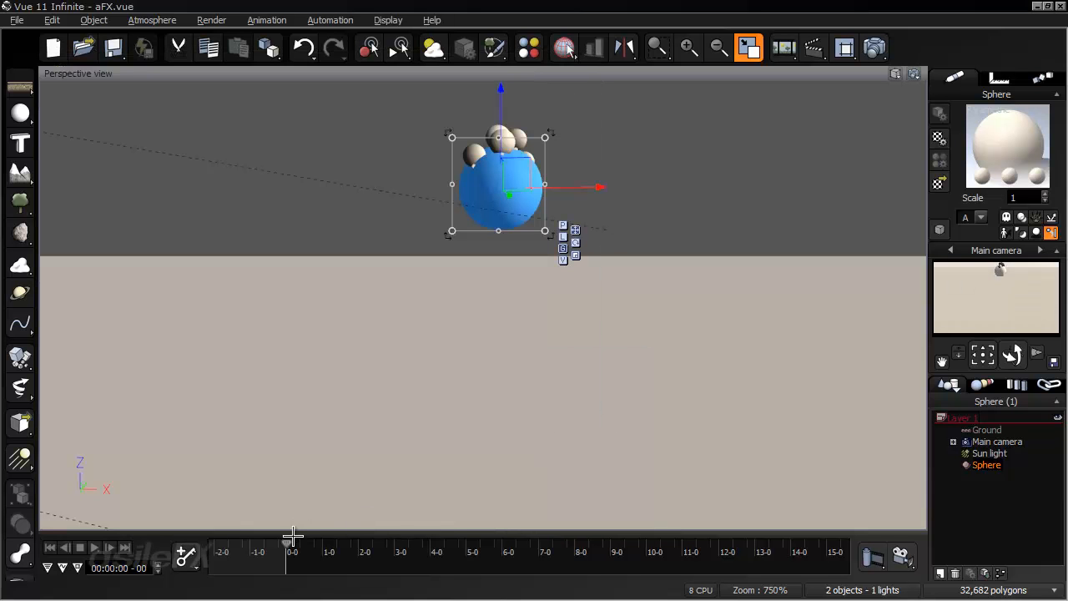
{"action": "left_click_drag", "start_coordinate": [284, 542], "coordinate": [437, 538]}
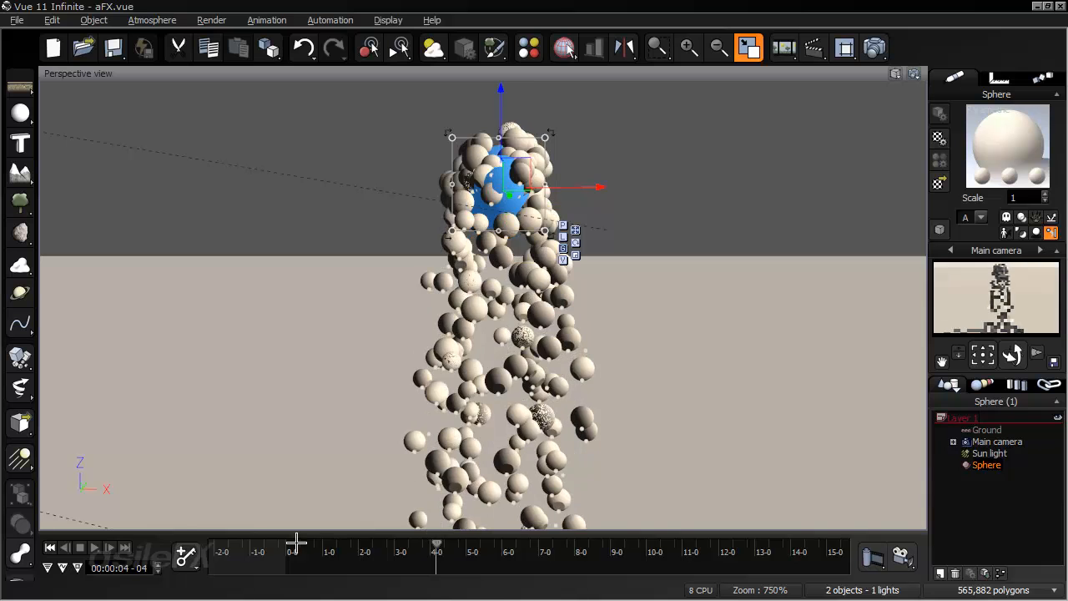
{"action": "left_click", "coordinate": [50, 547]}
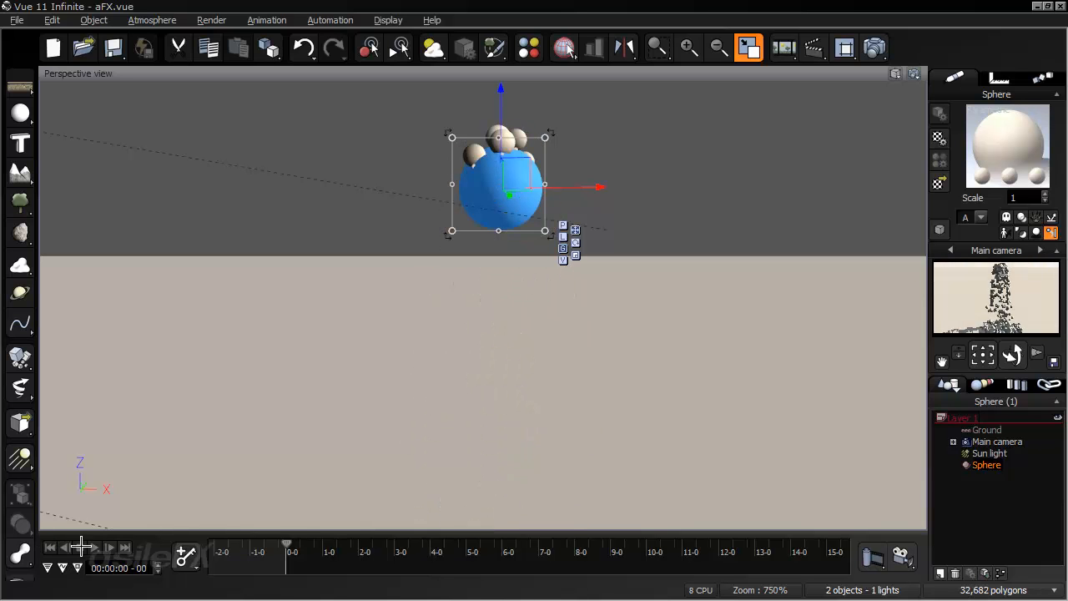
Step: Open the function graph for the Sphere particle's velocity in the emitter sphere's EcoSystem material
{"action": "right_click", "coordinate": [937, 152]}
{"action": "left_click", "coordinate": [936, 152]}
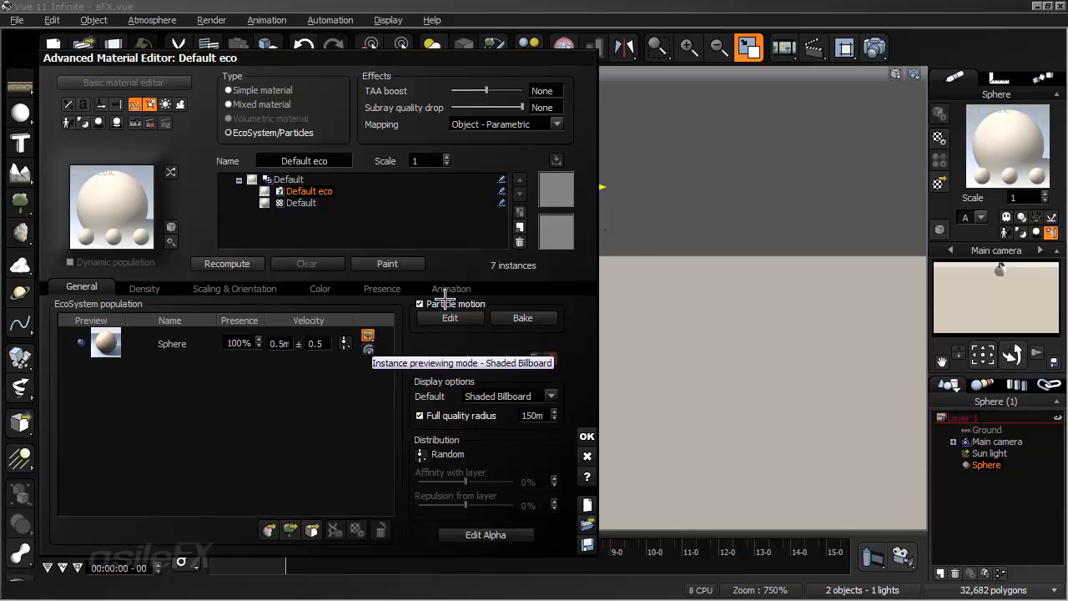
{"action": "left_click", "coordinate": [343, 343]}
{"action": "left_click", "coordinate": [339, 342]}
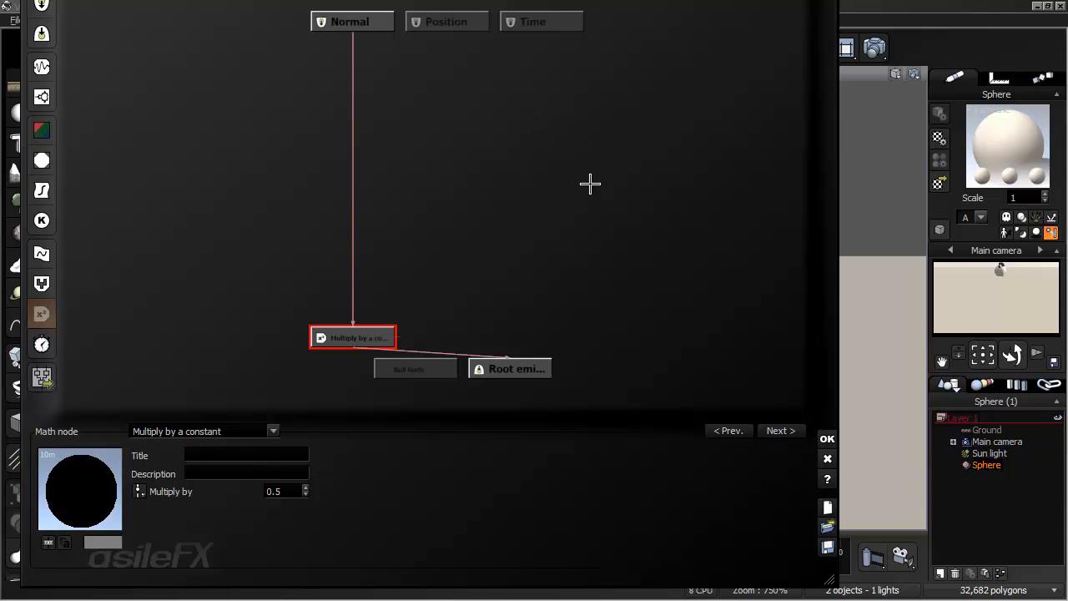
Step: Delete the Multiply by a constant node and the connection from Normal to the root emission velocity output
{"action": "left_click_drag", "start_coordinate": [382, 337], "coordinate": [445, 255]}
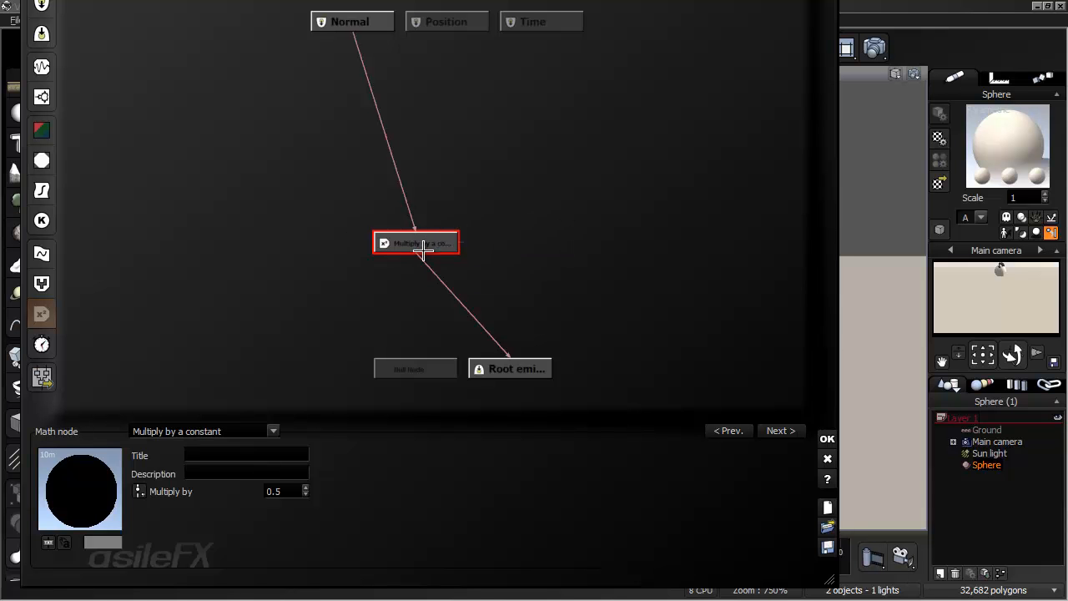
{"action": "key", "text": "Delete"}
{"action": "left_click", "coordinate": [451, 232]}
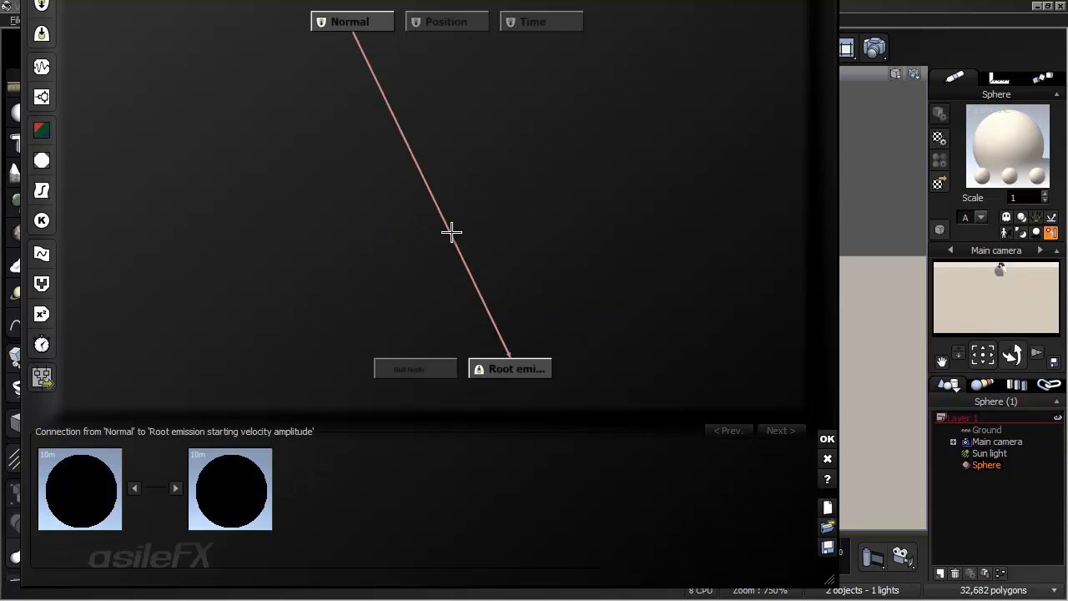
{"action": "key", "text": "Delete"}
Step: Move the input nodes lower, add a Composer 3 vector operation node, and connect it to the root emission output
{"action": "left_click_drag", "start_coordinate": [542, 22], "coordinate": [543, 148]}
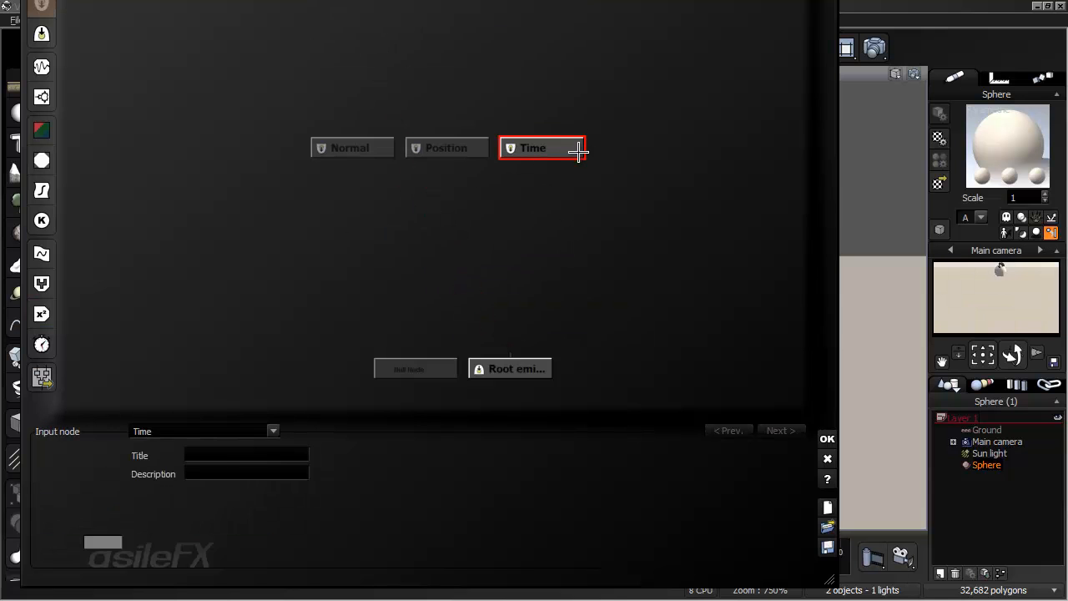
{"action": "left_click", "coordinate": [534, 241]}
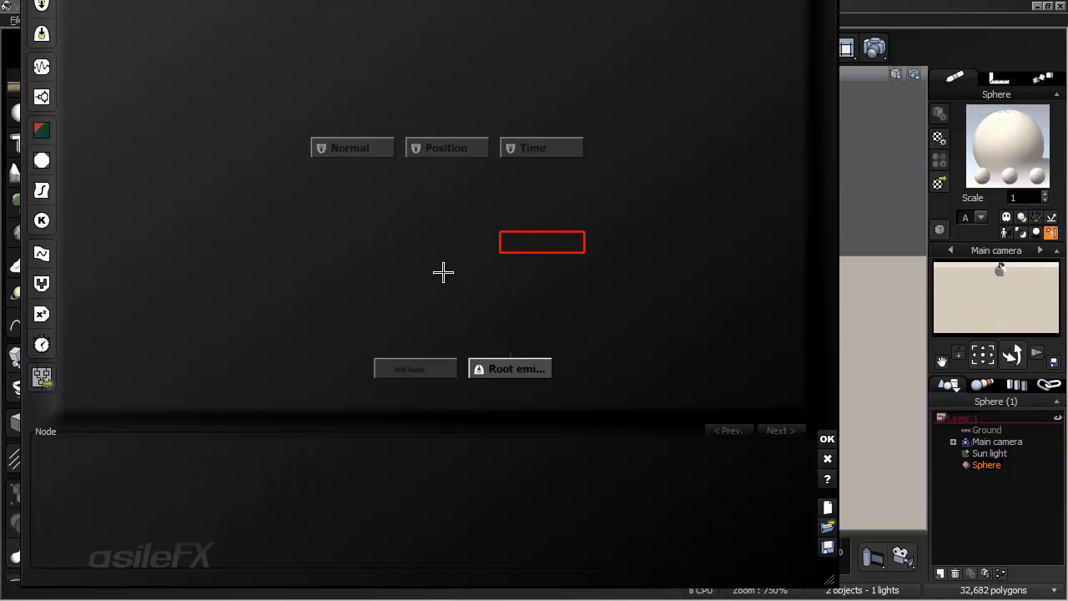
{"action": "right_click", "coordinate": [542, 247]}
{"action": "mouse_move", "coordinate": [627, 398]}
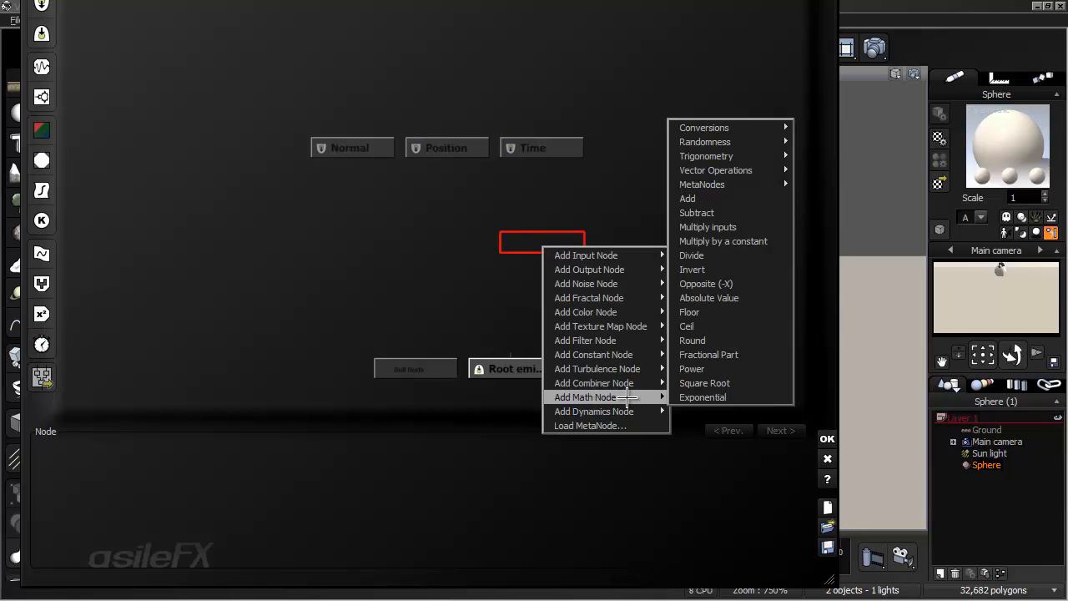
{"action": "mouse_move", "coordinate": [758, 170]}
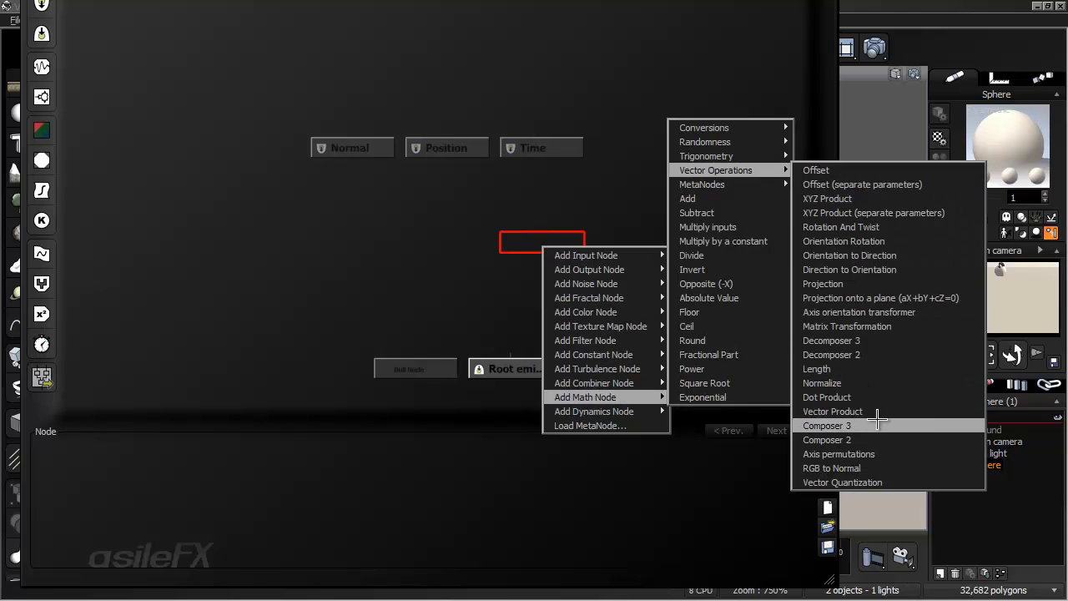
{"action": "left_click", "coordinate": [878, 426]}
{"action": "left_click_drag", "start_coordinate": [581, 243], "coordinate": [551, 284]}
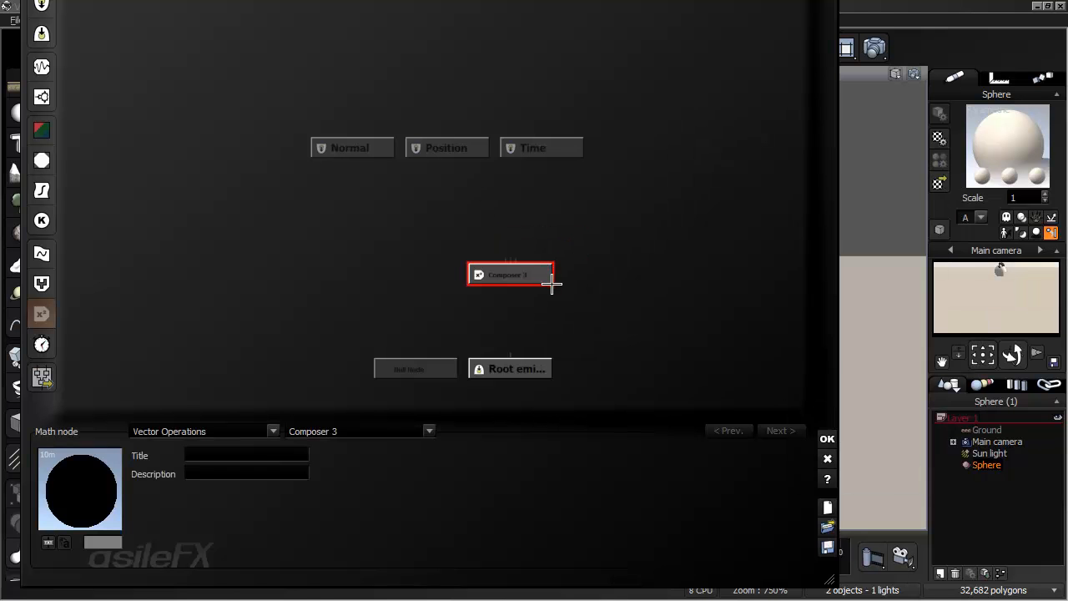
{"action": "left_click", "coordinate": [507, 349]}
{"action": "left_click_drag", "start_coordinate": [508, 357], "coordinate": [550, 307]}
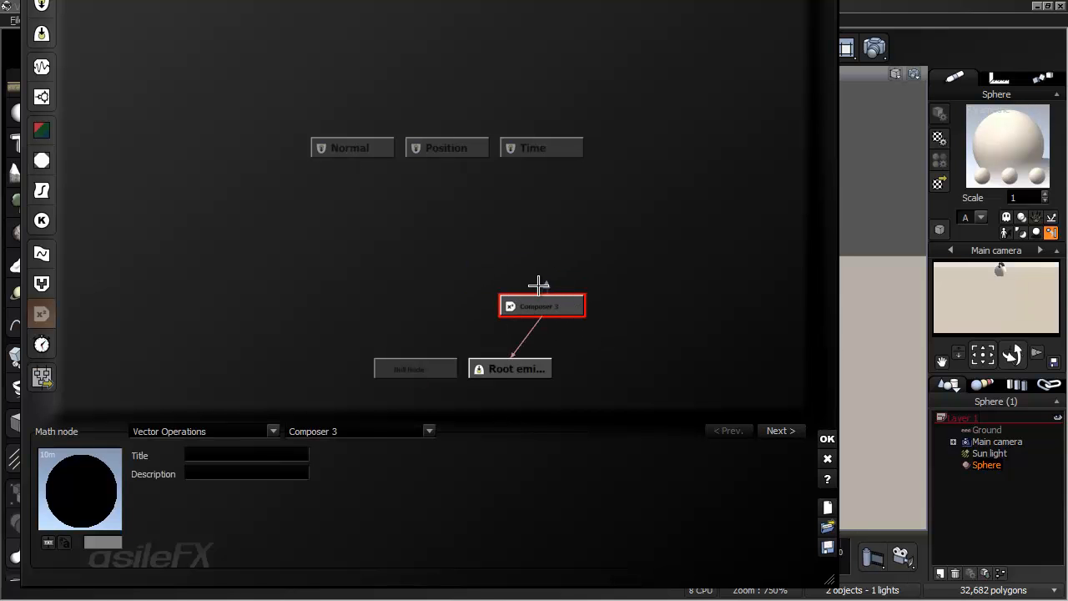
Step: Add a filter node directly below the Time input and set its type to Sine wave
{"action": "left_click", "coordinate": [546, 232]}
{"action": "left_click", "coordinate": [540, 178]}
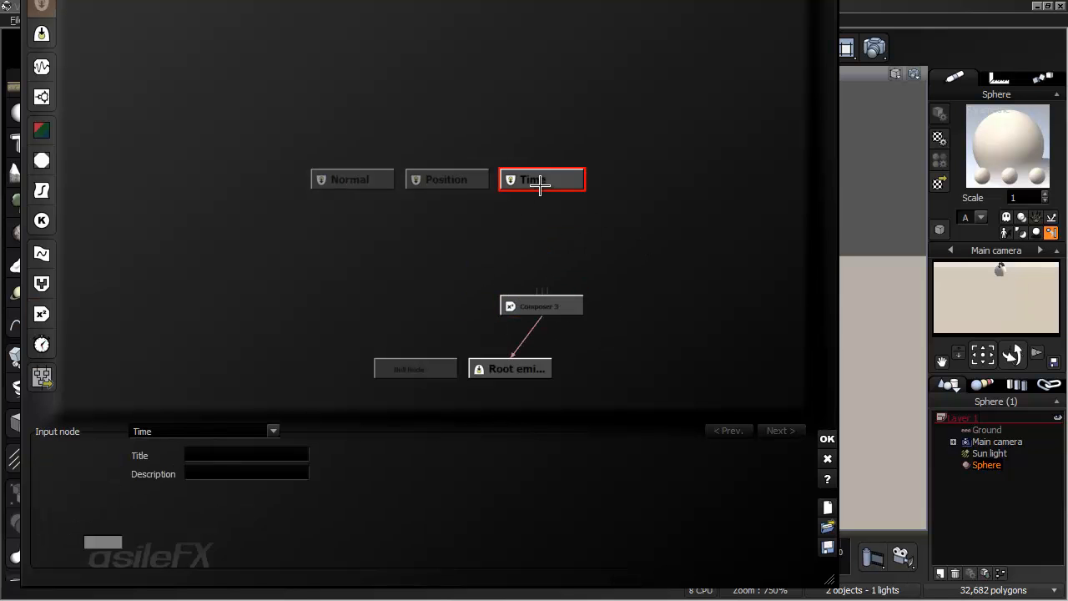
{"action": "left_click", "coordinate": [561, 243]}
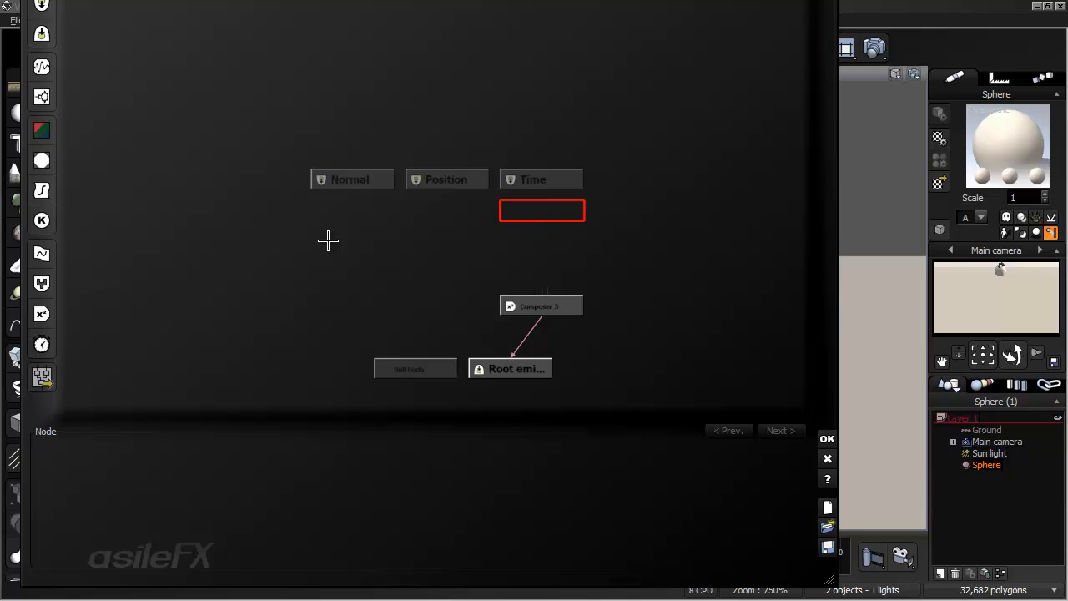
{"action": "left_click", "coordinate": [43, 190]}
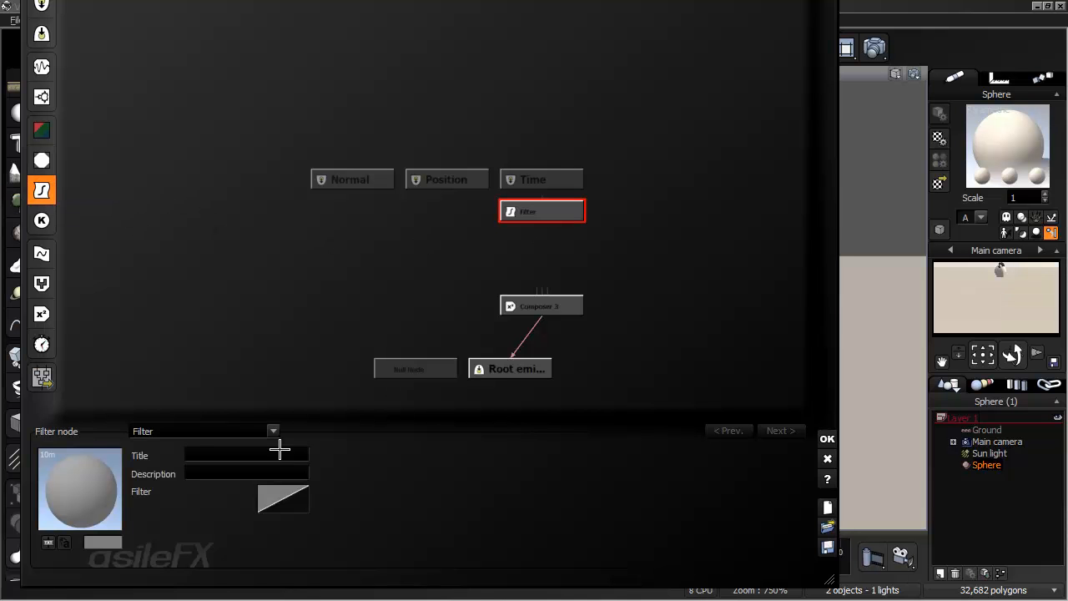
{"action": "left_click", "coordinate": [247, 431]}
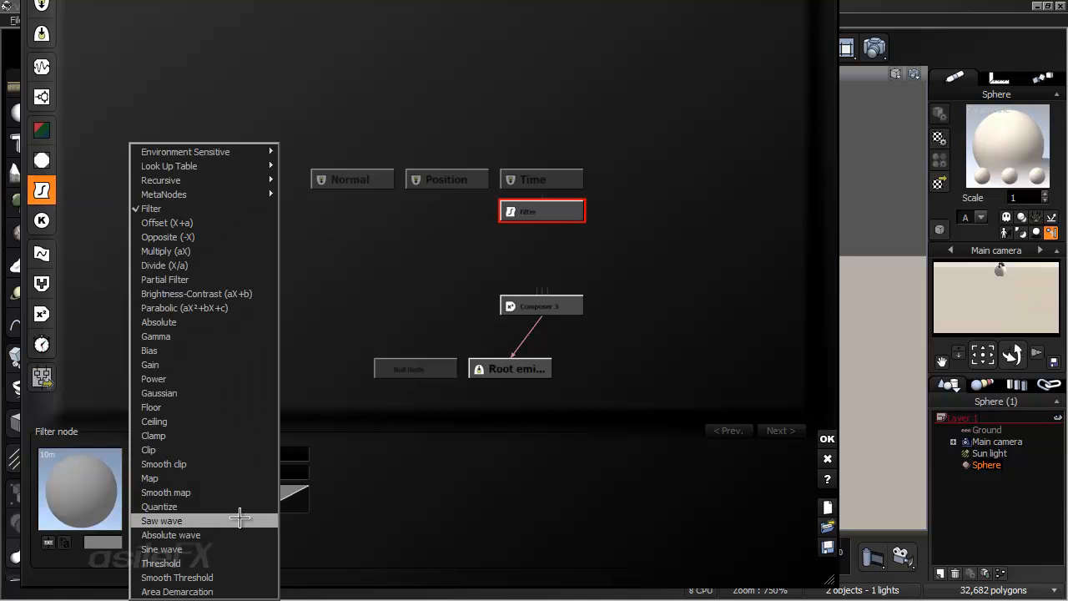
{"action": "left_click", "coordinate": [239, 549]}
Step: Space out the input nodes and the sine wave node, and place a copy of the sine wave beside it
{"action": "left_click_drag", "start_coordinate": [539, 222], "coordinate": [489, 218]}
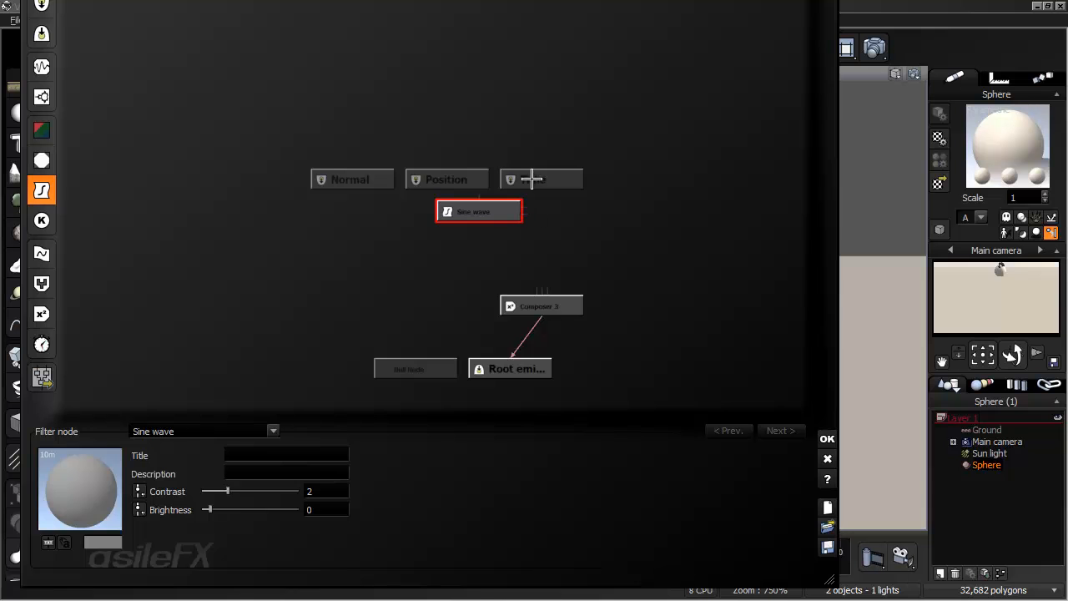
{"action": "left_click_drag", "start_coordinate": [534, 179], "coordinate": [524, 117]}
{"action": "left_click", "coordinate": [480, 215]}
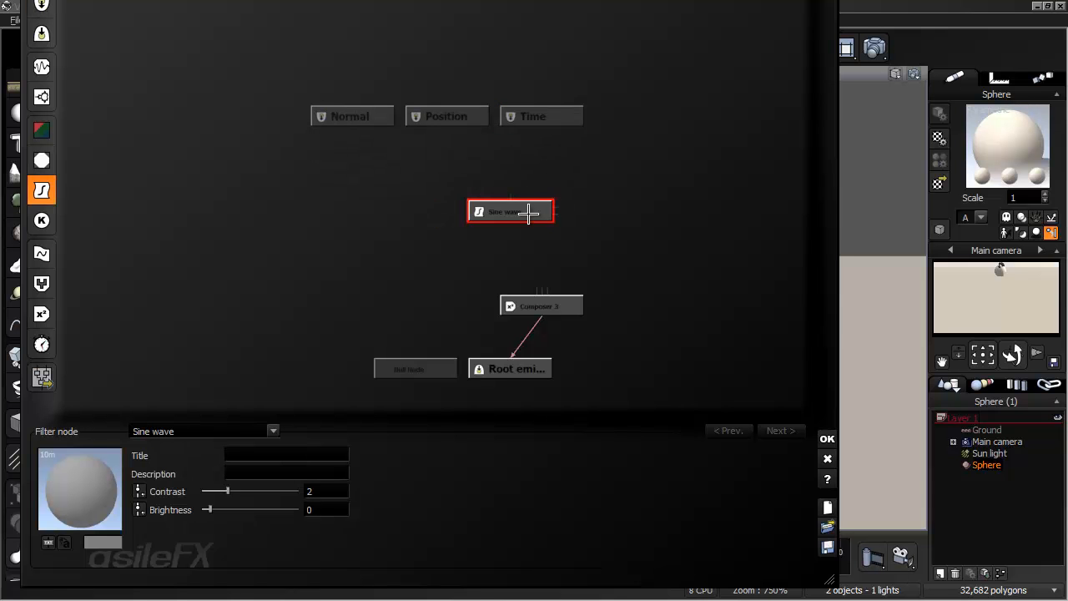
{"action": "left_click_drag", "start_coordinate": [492, 211], "coordinate": [491, 182]}
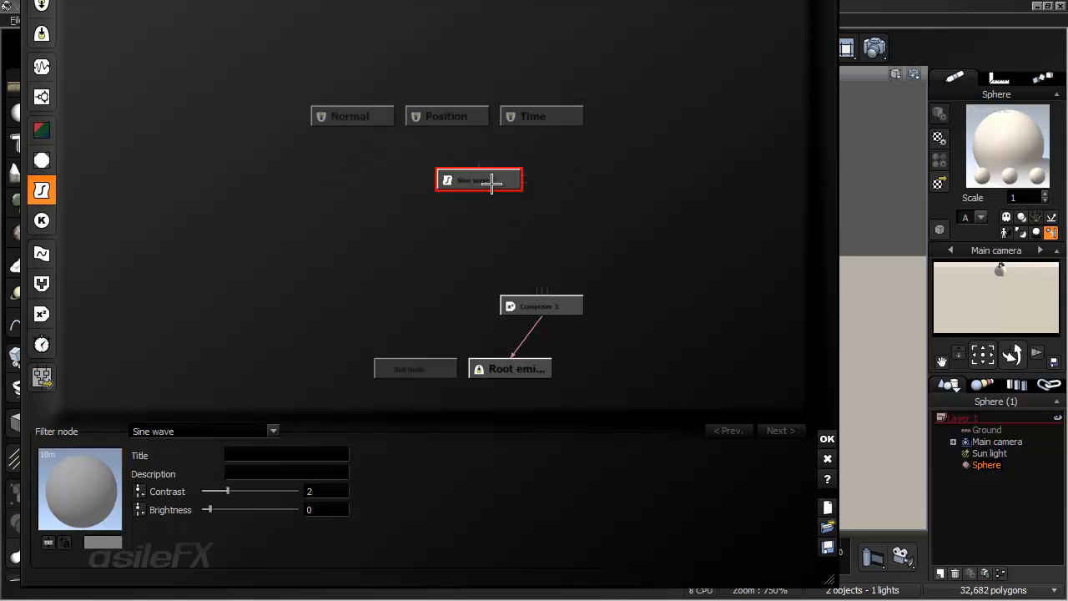
{"action": "left_click", "coordinate": [558, 185]}
{"action": "key", "text": "ctrl+v"}
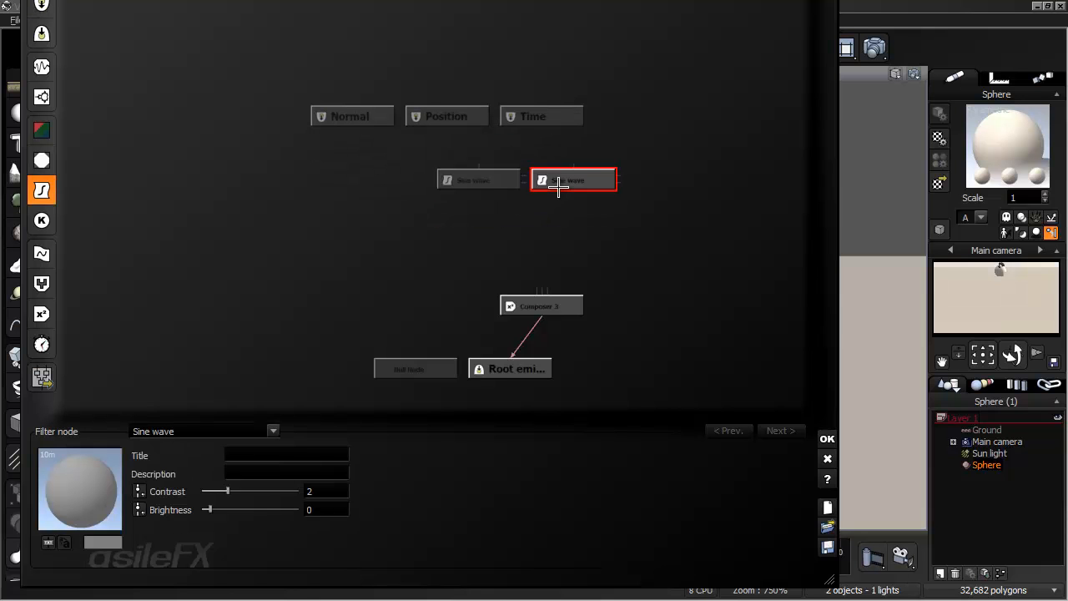
Step: Connect both Sine wave nodes to the Time input
{"action": "left_click_drag", "start_coordinate": [476, 170], "coordinate": [531, 116]}
{"action": "left_click_drag", "start_coordinate": [572, 163], "coordinate": [551, 117]}
{"action": "left_click", "coordinate": [517, 117]}
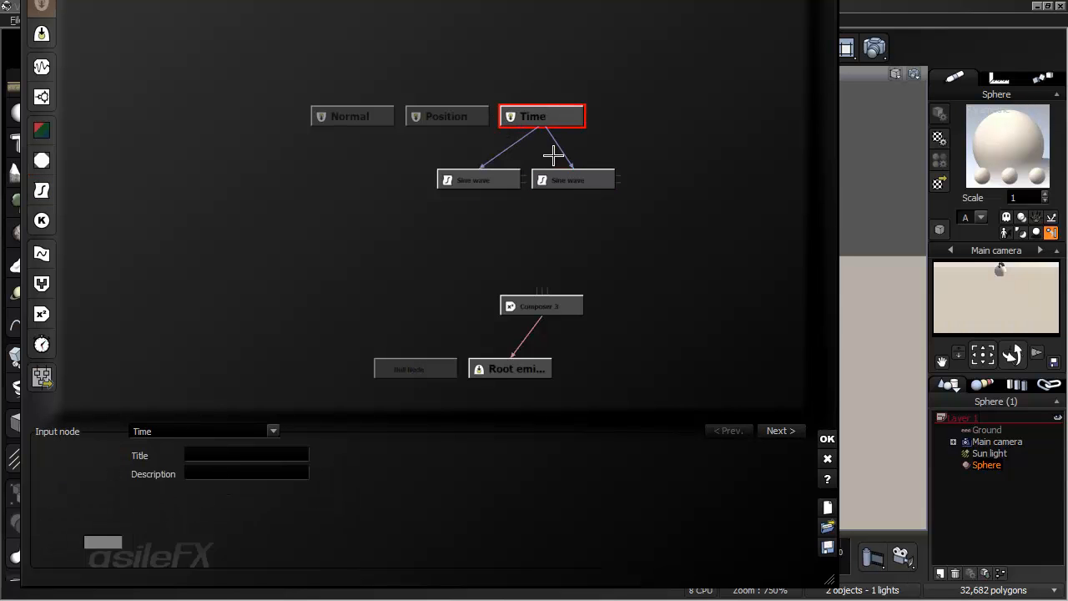
{"action": "left_click", "coordinate": [652, 206]}
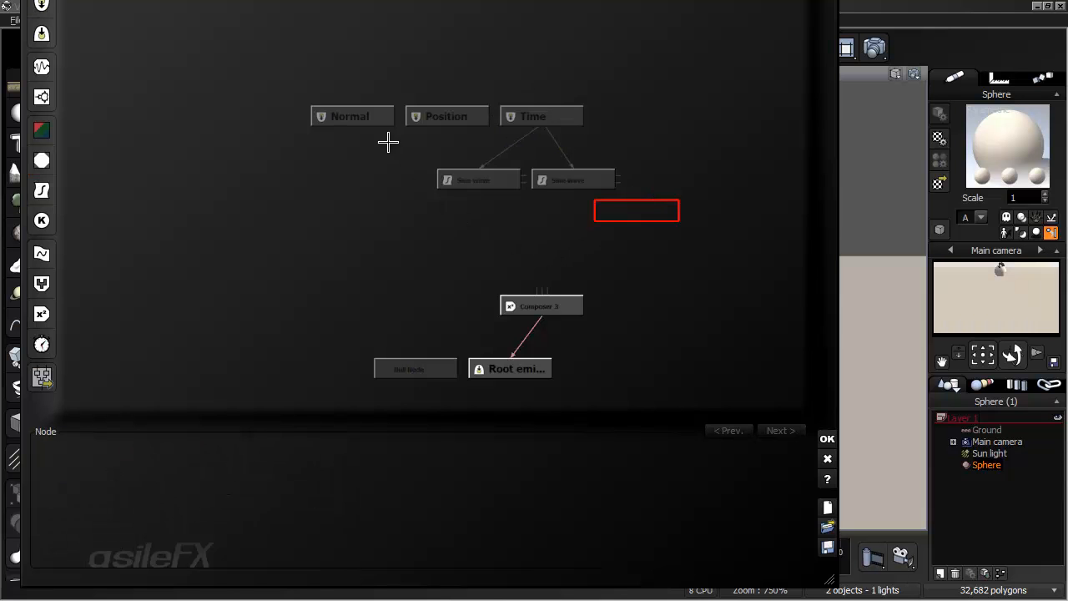
{"action": "left_click", "coordinate": [390, 111]}
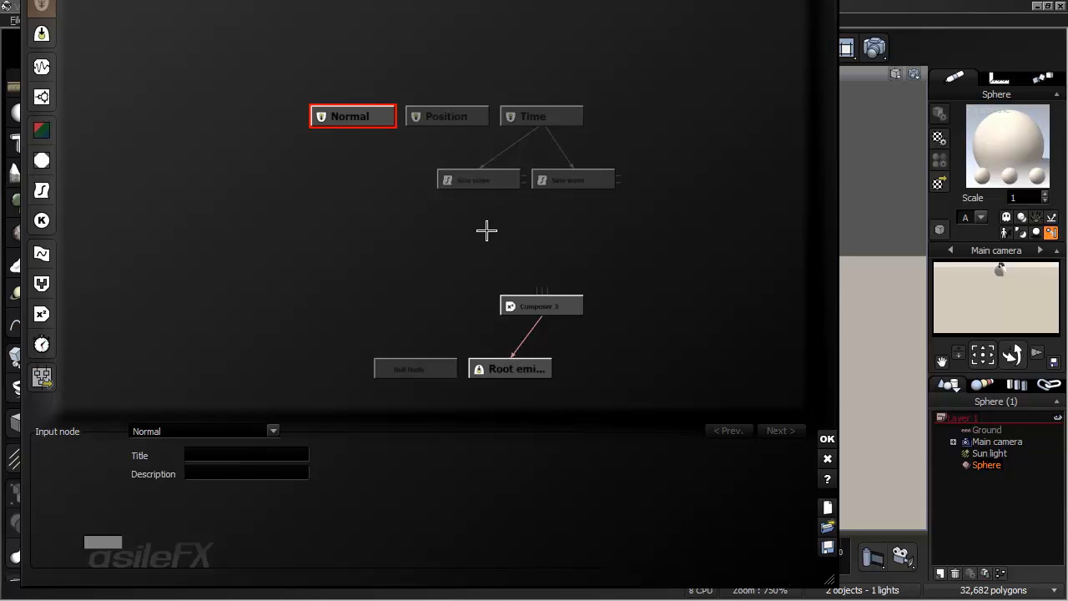
Step: Shift both Sine wave nodes sideways so that the second one sits directly beneath the Time input
{"action": "left_click_drag", "start_coordinate": [494, 177], "coordinate": [464, 180]}
{"action": "left_click_drag", "start_coordinate": [585, 176], "coordinate": [553, 180]}
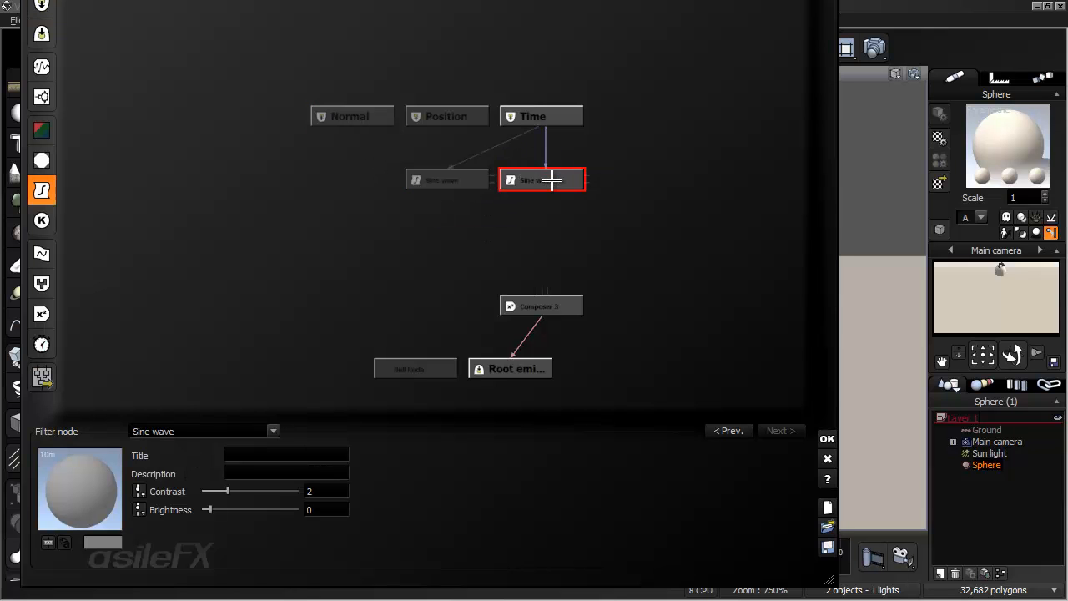
{"action": "left_click", "coordinate": [572, 222]}
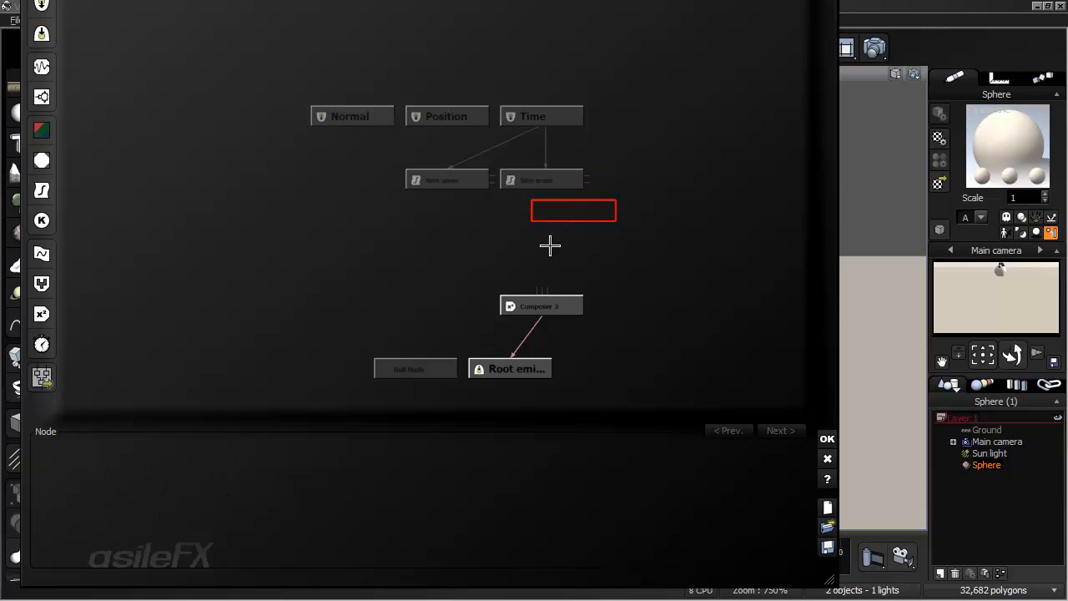
{"action": "left_click", "coordinate": [455, 177]}
{"action": "left_click", "coordinate": [543, 177]}
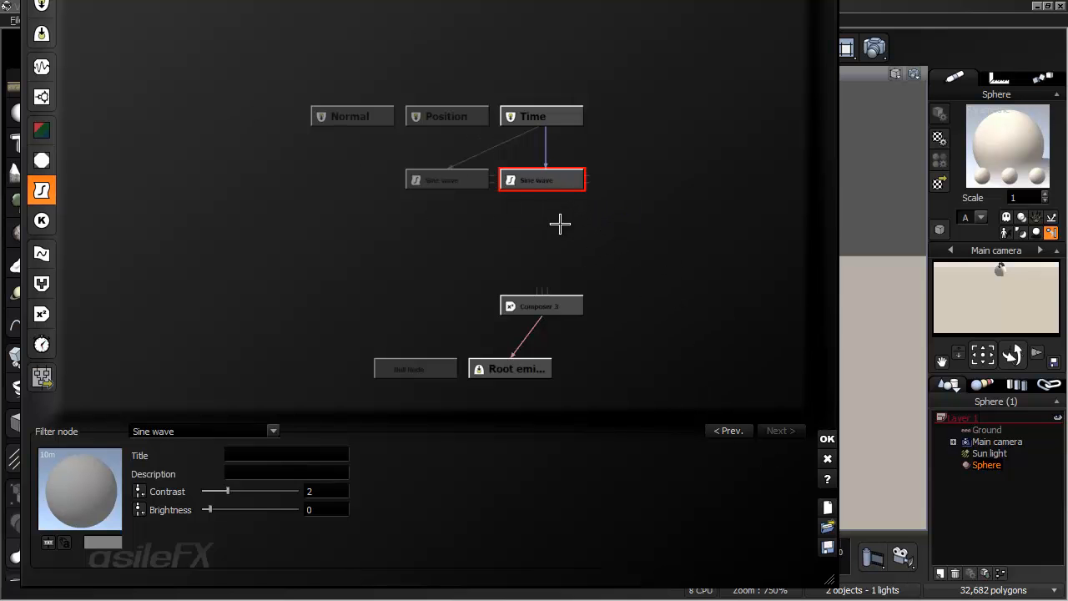
Step: Insert an Offset (X+a) filter into the connection between Time and the second Sine wave node
{"action": "left_click_drag", "start_coordinate": [549, 189], "coordinate": [555, 220]}
{"action": "left_click", "coordinate": [544, 164]}
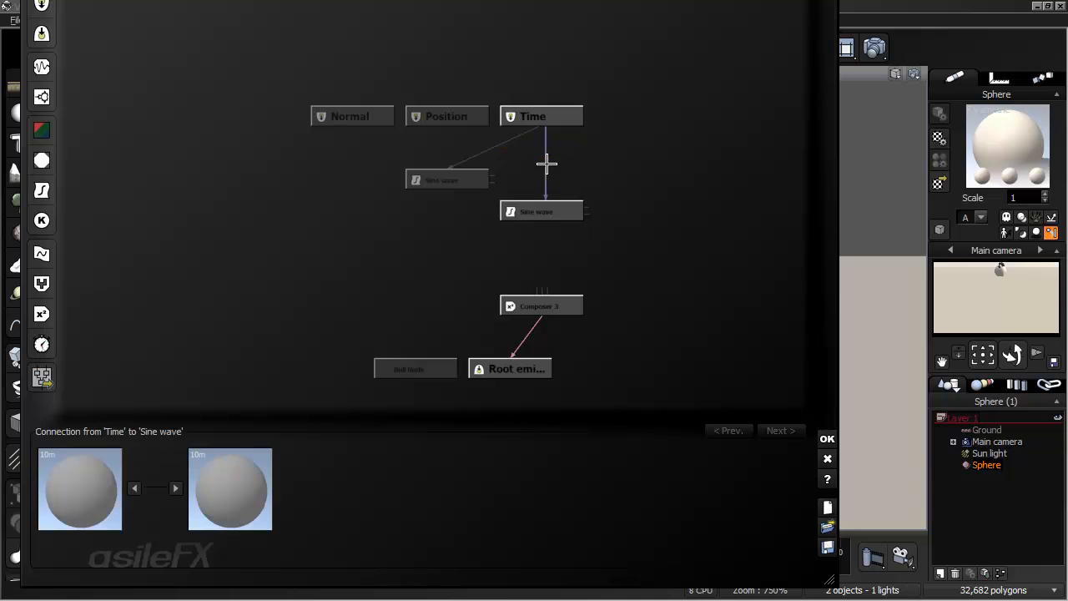
{"action": "left_click", "coordinate": [41, 190]}
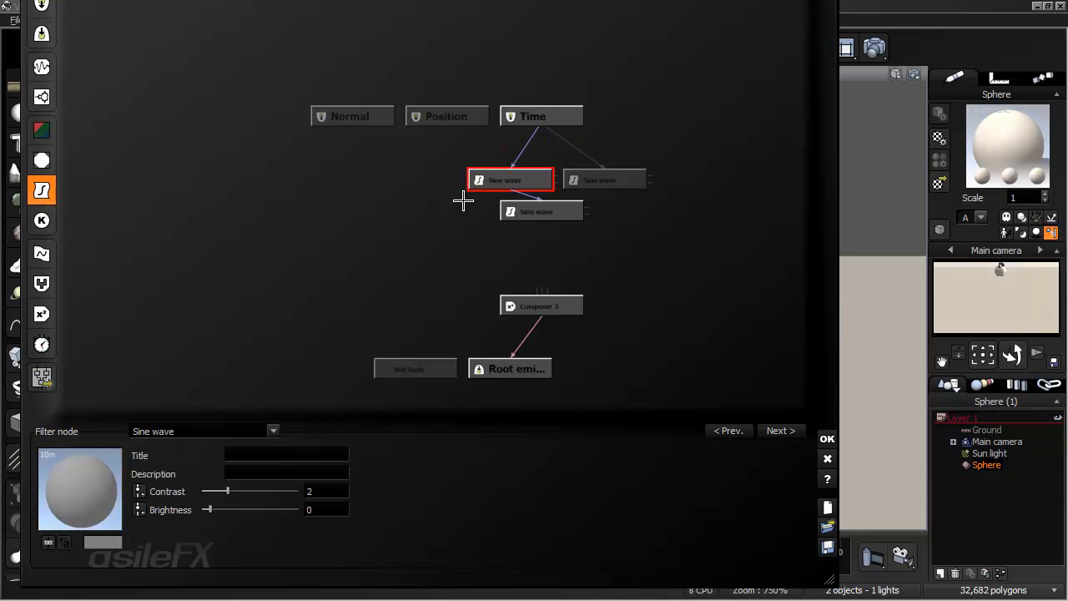
{"action": "left_click", "coordinate": [209, 432]}
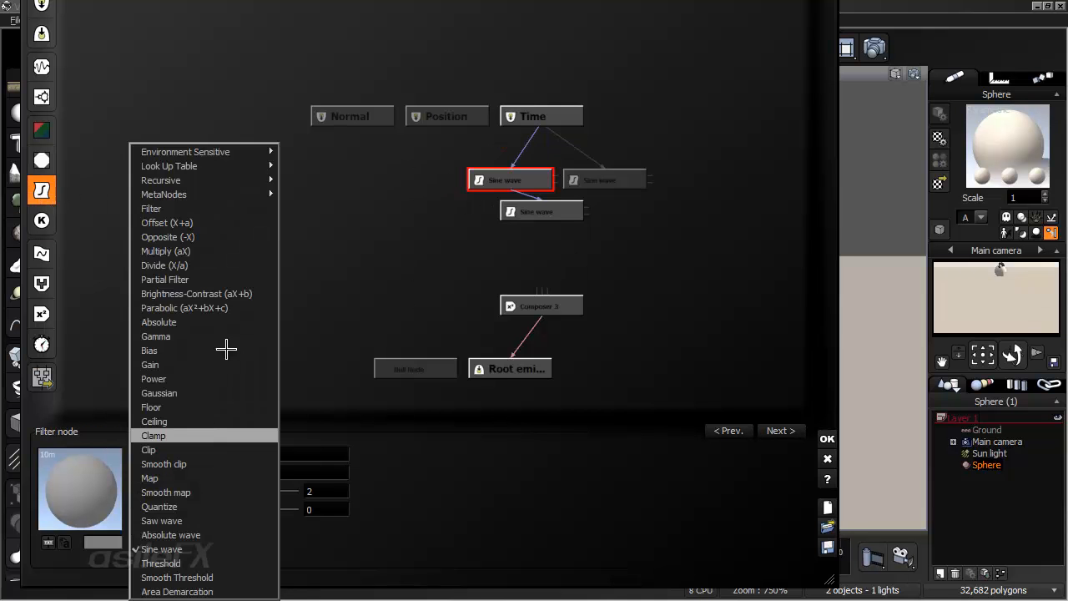
{"action": "left_click", "coordinate": [258, 227]}
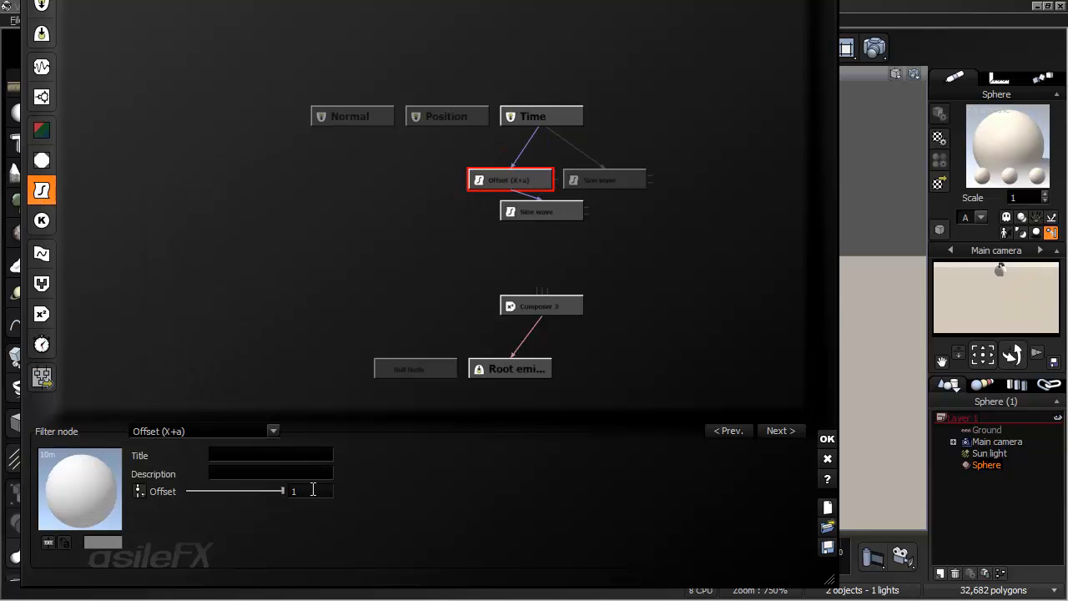
Step: Align the Offset and Sine wave nodes below Time, and connect the two sine waves to the first two inputs of Composer 3
{"action": "left_click_drag", "start_coordinate": [628, 176], "coordinate": [441, 188]}
{"action": "left_click_drag", "start_coordinate": [553, 181], "coordinate": [584, 182]}
{"action": "left_click_drag", "start_coordinate": [393, 191], "coordinate": [456, 212]}
{"action": "left_click", "coordinate": [613, 250]}
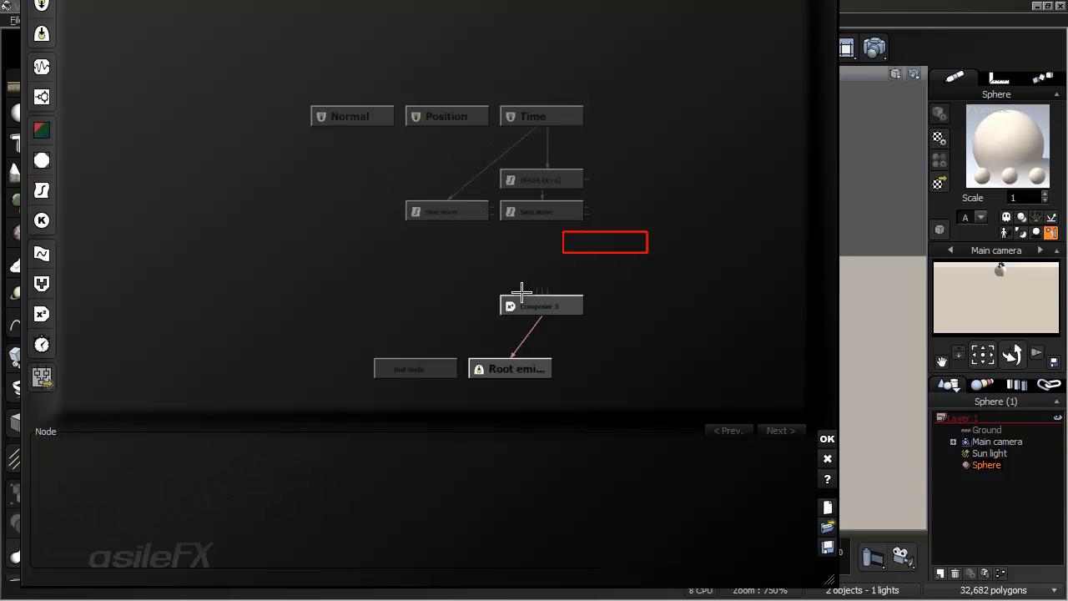
{"action": "left_click_drag", "start_coordinate": [539, 288], "coordinate": [431, 206]}
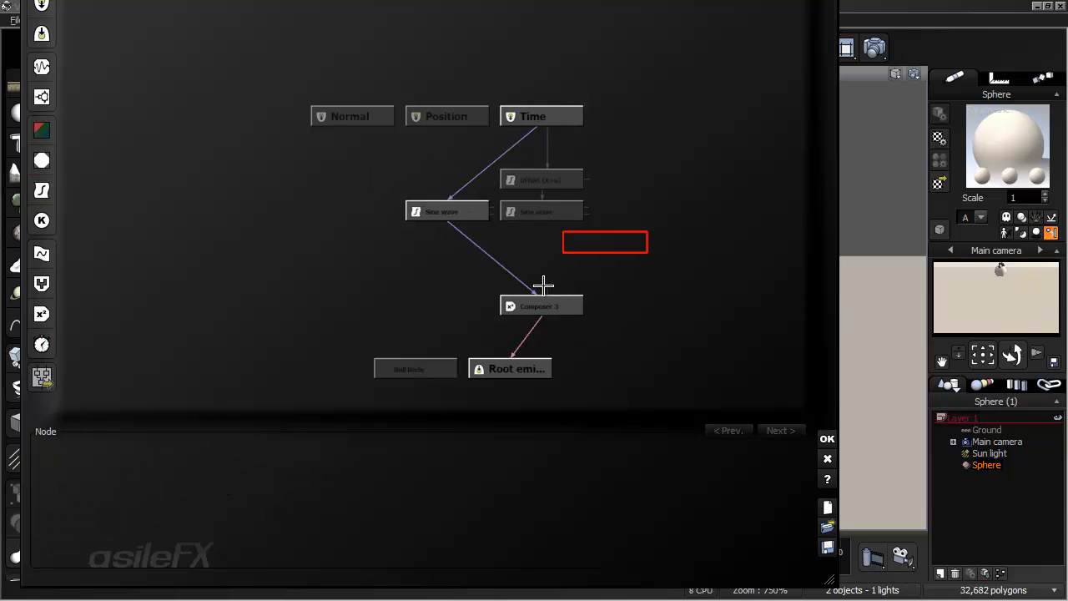
{"action": "left_click_drag", "start_coordinate": [543, 290], "coordinate": [544, 215]}
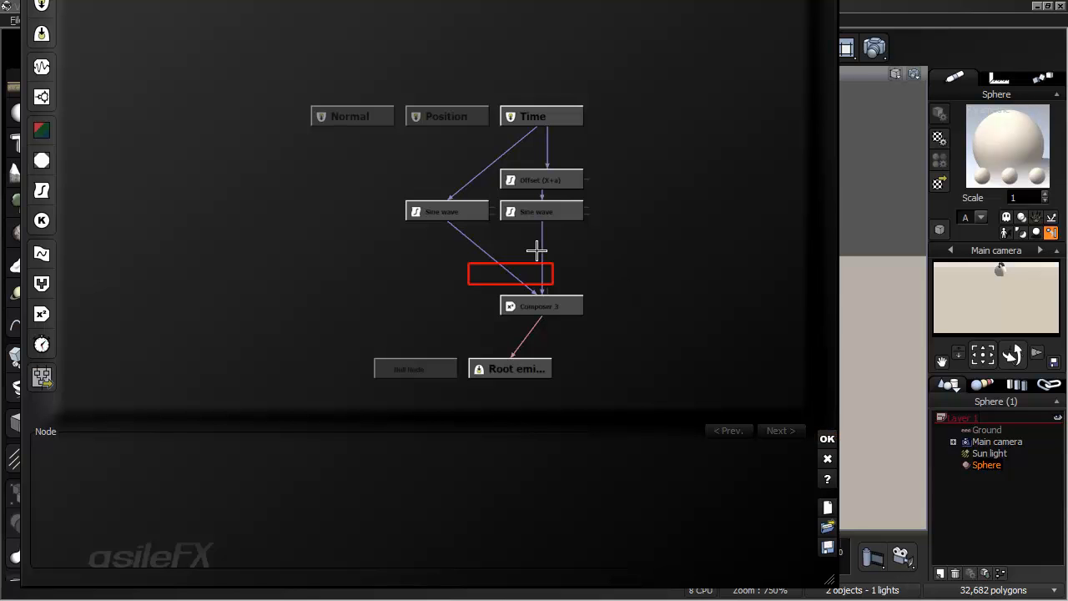
Step: Accept the velocity graph and the material, and preview the particle emission up to 00:00:03 - 12
{"action": "left_click", "coordinate": [825, 435]}
{"action": "left_click", "coordinate": [587, 428]}
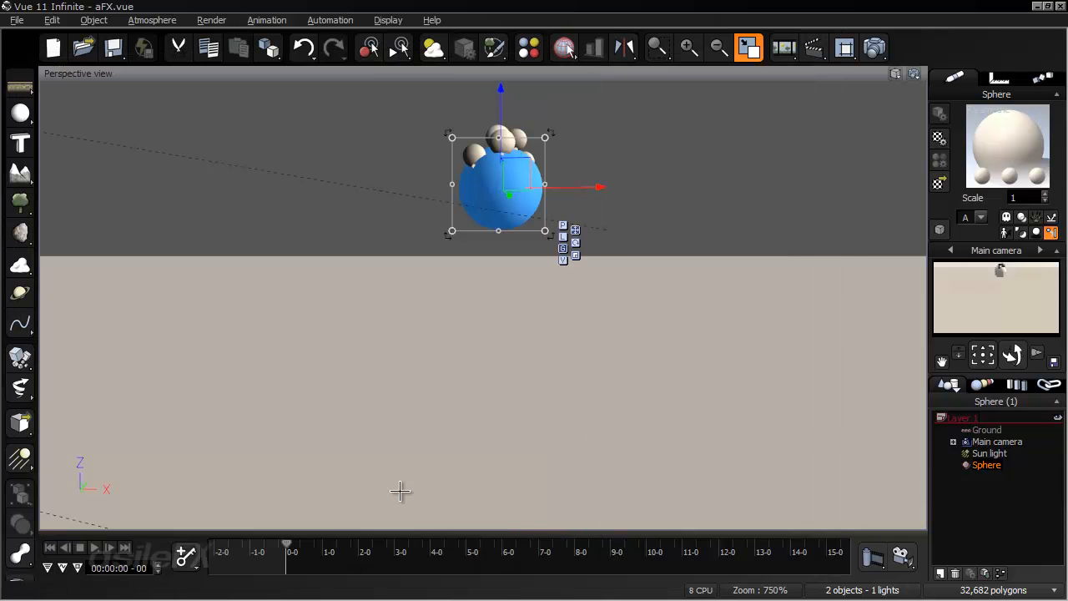
{"action": "left_click_drag", "start_coordinate": [283, 547], "coordinate": [412, 544]}
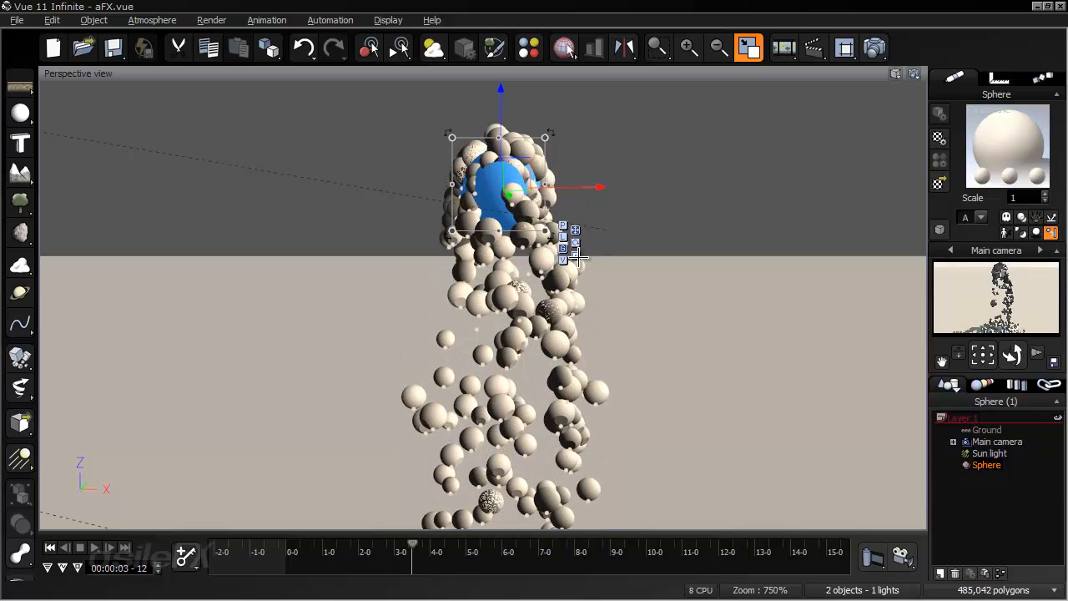
Step: Set the default display option of the sphere's EcoSystem material to Smooth Shaded
{"action": "right_click", "coordinate": [1010, 144]}
{"action": "left_click", "coordinate": [935, 143]}
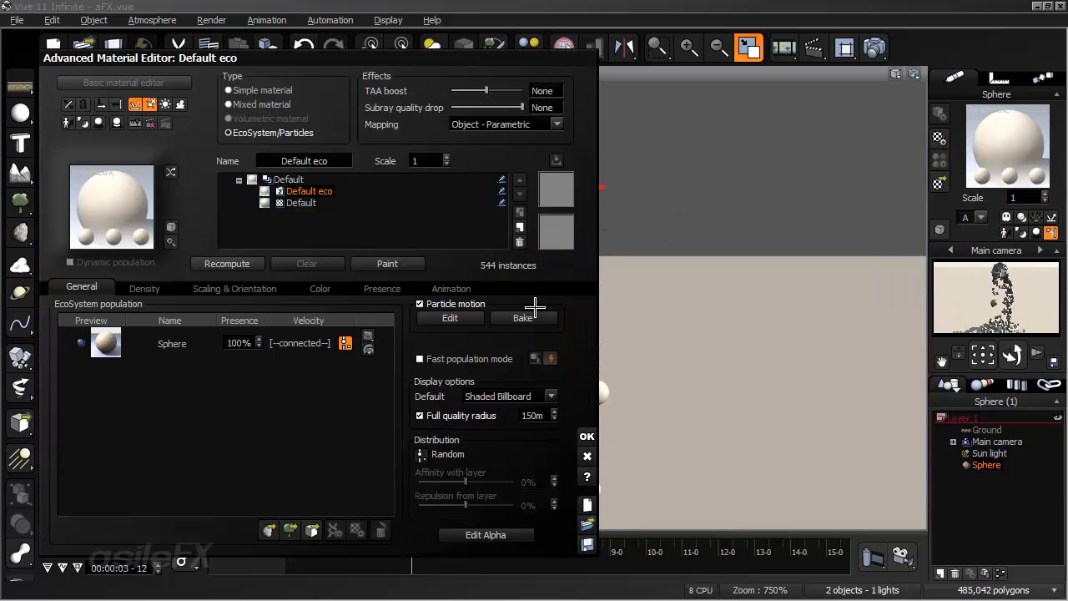
{"action": "left_click", "coordinate": [551, 395]}
{"action": "left_click", "coordinate": [499, 493]}
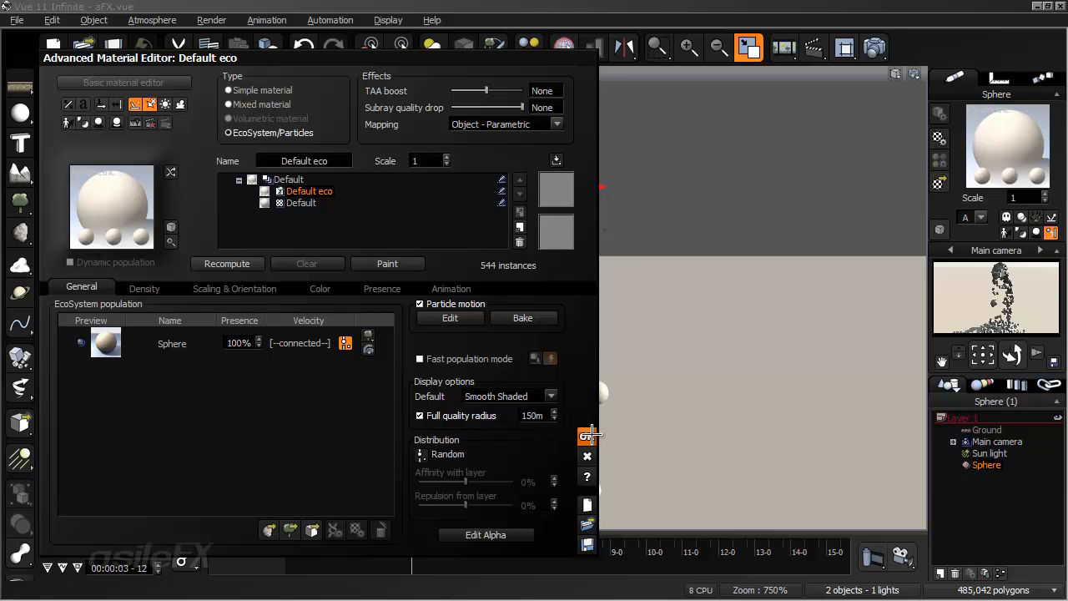
Step: Accept the material and preview the particle emission from the first frame up to 00:00:02 - 20
{"action": "left_click", "coordinate": [587, 435]}
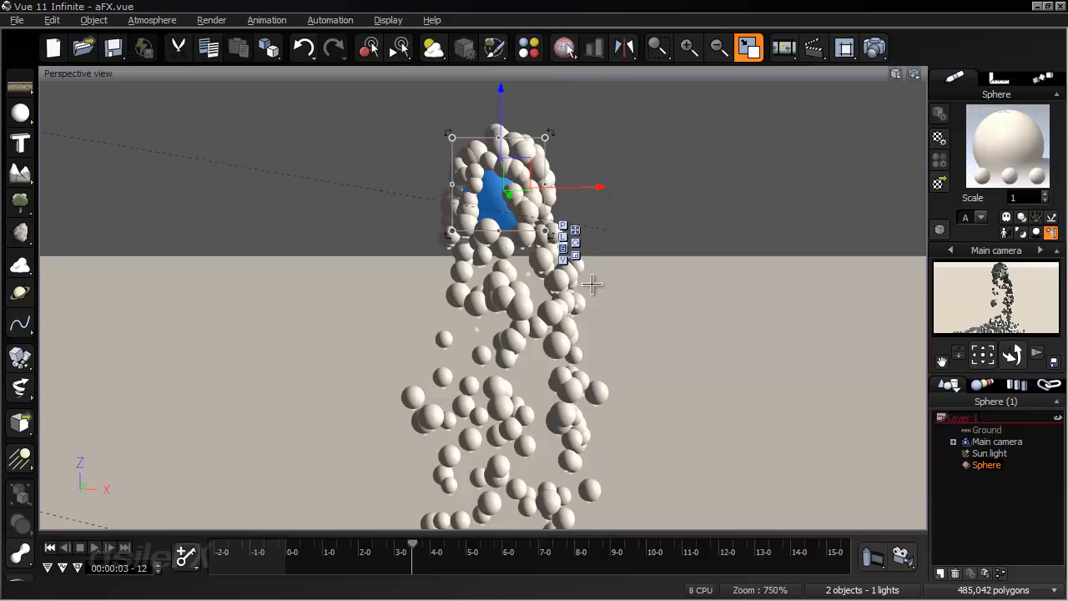
{"action": "left_click", "coordinate": [50, 548]}
{"action": "left_click_drag", "start_coordinate": [286, 542], "coordinate": [387, 544]}
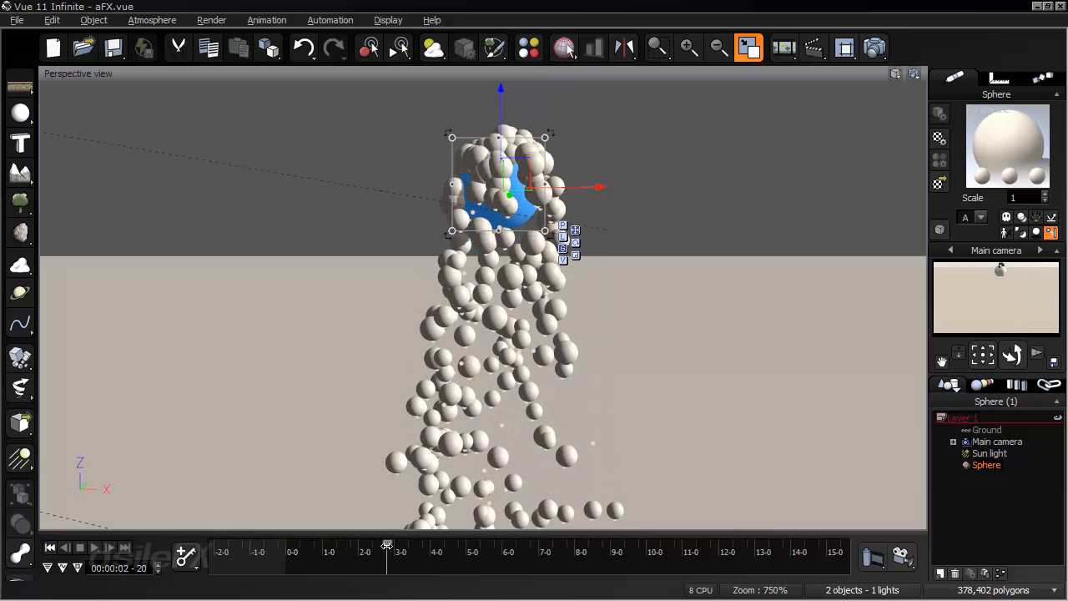
Step: Examine the particle emission around the sphere up close, replay part of it, and return to the first frame
{"action": "scroll", "coordinate": [630, 341], "scroll_direction": "up", "scroll_amount": 5}
{"action": "scroll", "coordinate": [627, 343], "scroll_direction": "up", "scroll_amount": 1}
{"action": "right_click_drag", "start_coordinate": [689, 288], "coordinate": [312, 486]}
{"action": "middle_click_drag", "start_coordinate": [424, 473], "coordinate": [416, 435]}
{"action": "scroll", "coordinate": [416, 435], "scroll_direction": "up", "scroll_amount": 1}
{"action": "scroll", "coordinate": [469, 460], "scroll_direction": "down", "scroll_amount": 2}
{"action": "mouse_move", "coordinate": [469, 460]}
{"action": "right_mouse_down"}
{"action": "mouse_move", "coordinate": [457, 291]}
{"action": "mouse_move", "coordinate": [461, 320]}
{"action": "right_mouse_up"}
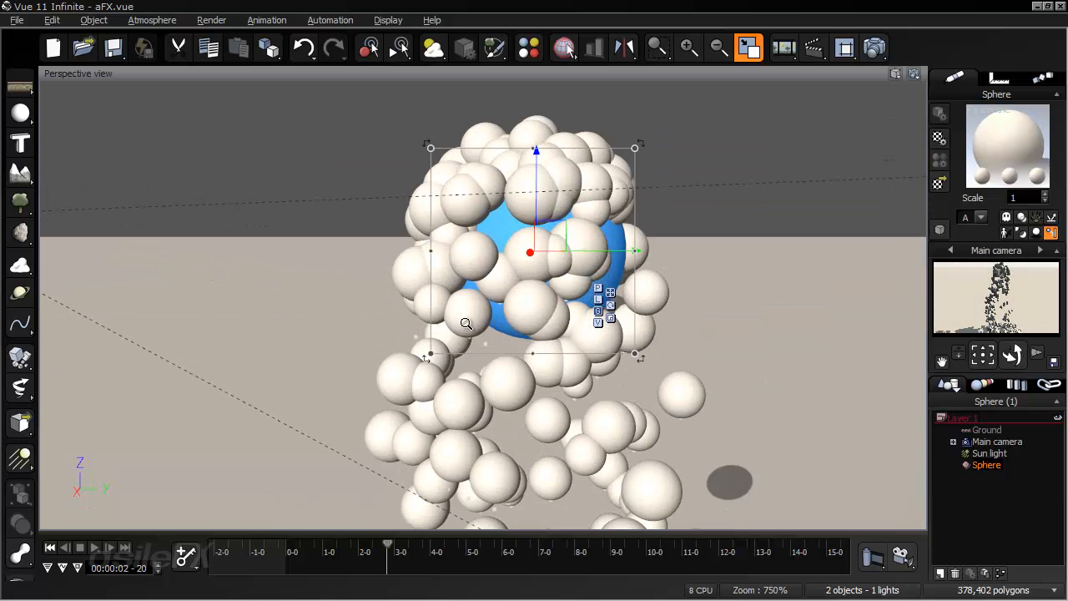
{"action": "scroll", "coordinate": [461, 319], "scroll_direction": "down", "scroll_amount": 1}
{"action": "left_click", "coordinate": [53, 551]}
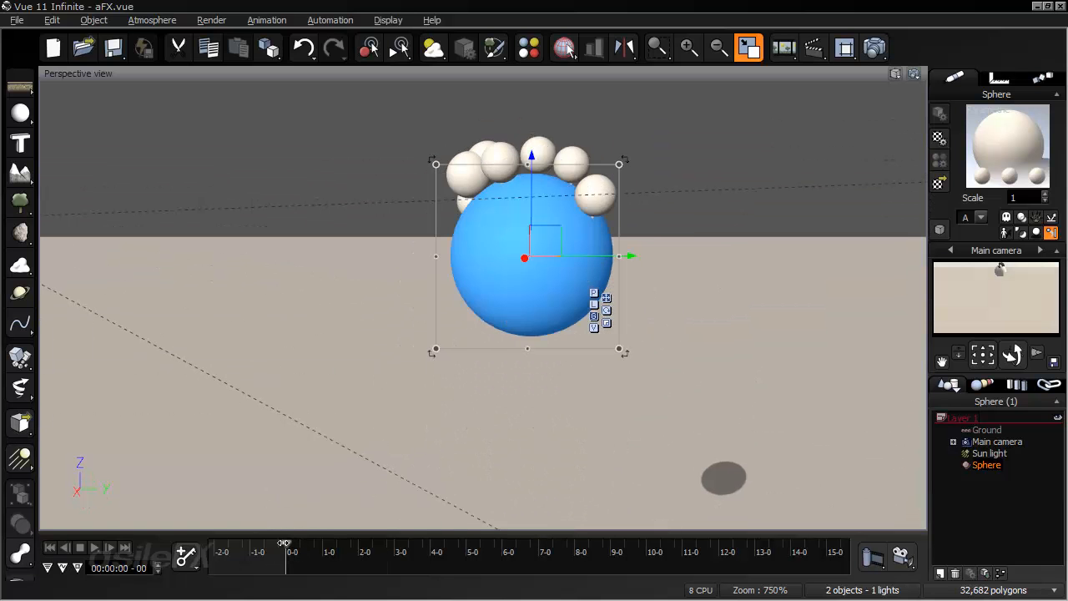
{"action": "left_click_drag", "start_coordinate": [283, 543], "coordinate": [401, 553]}
{"action": "left_click", "coordinate": [50, 546]}
Step: Reopen the sphere's velocity function and insert a Multiply (aX) filter between the first Sine wave node and Composer 3
{"action": "right_click", "coordinate": [1013, 127]}
{"action": "left_click", "coordinate": [934, 143]}
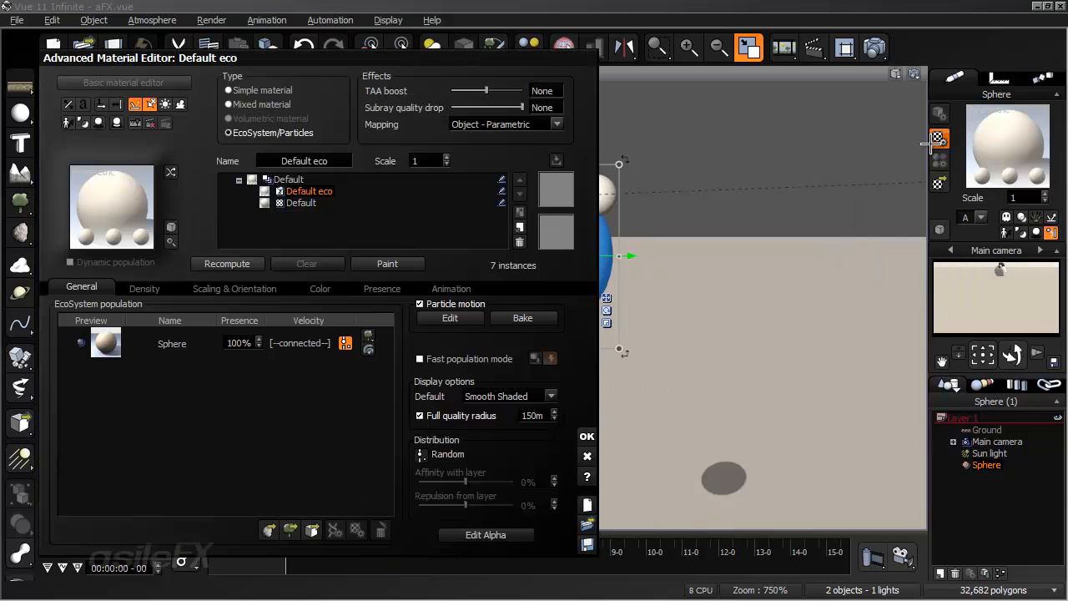
{"action": "left_click", "coordinate": [347, 343]}
{"action": "left_click", "coordinate": [375, 371]}
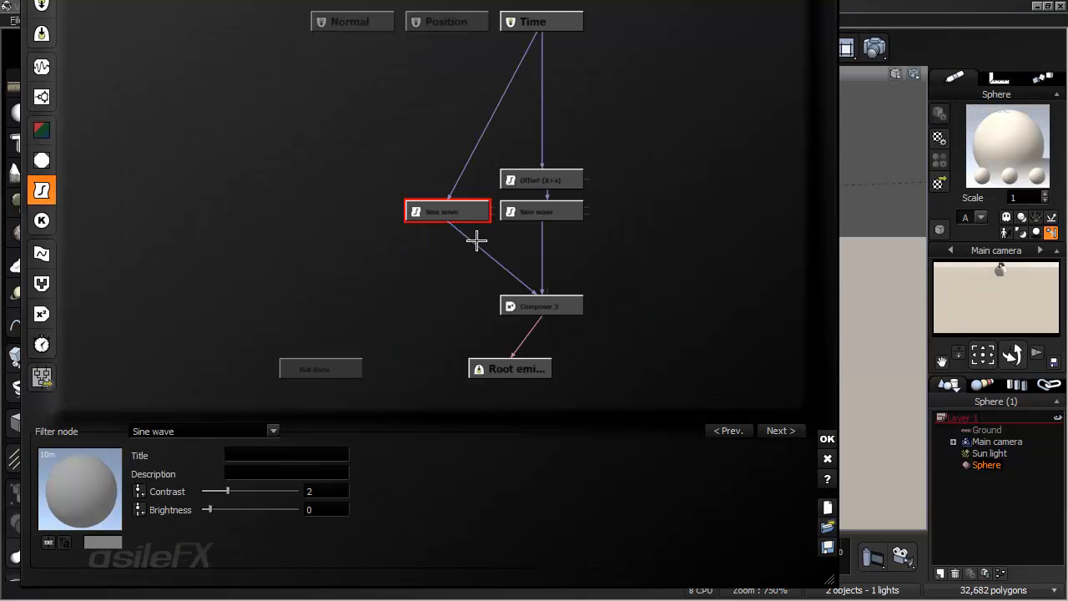
{"action": "left_click", "coordinate": [476, 242]}
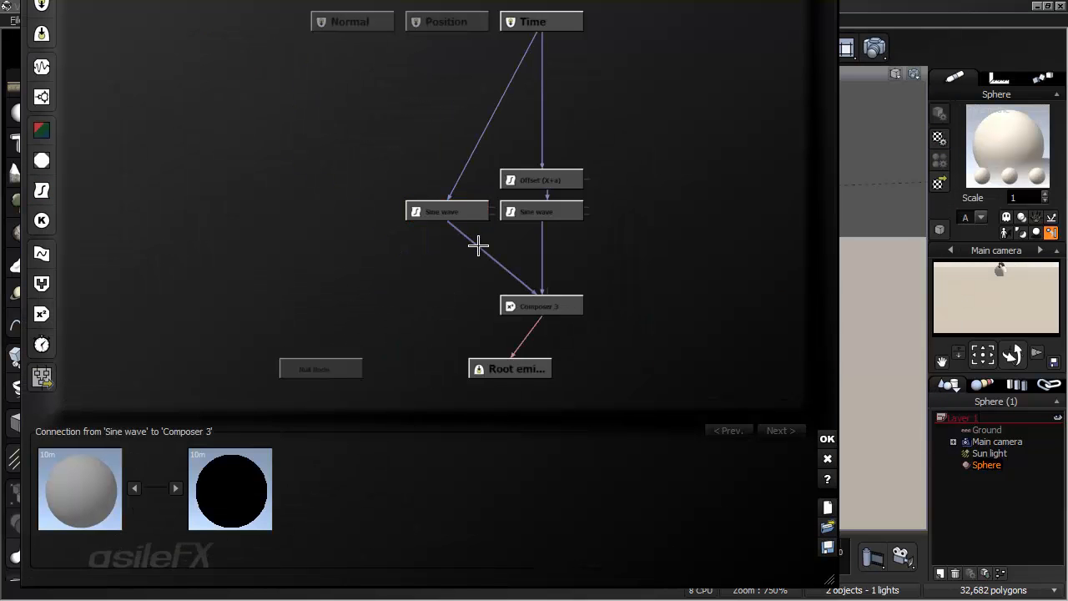
{"action": "left_click", "coordinate": [42, 190]}
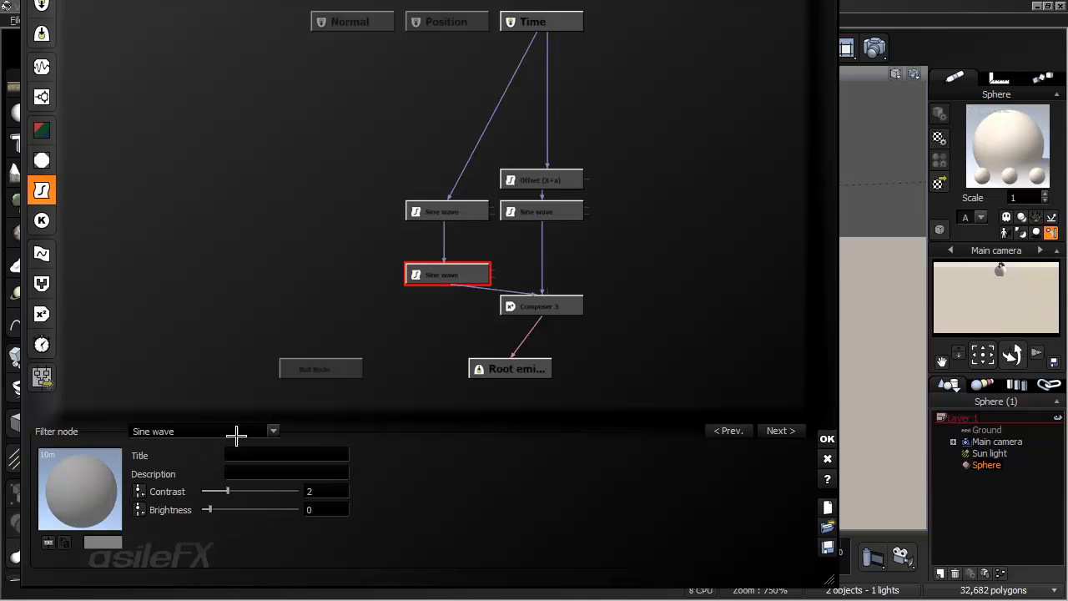
{"action": "left_click", "coordinate": [237, 435]}
{"action": "left_click", "coordinate": [200, 245]}
{"action": "left_click_drag", "start_coordinate": [454, 275], "coordinate": [454, 244]}
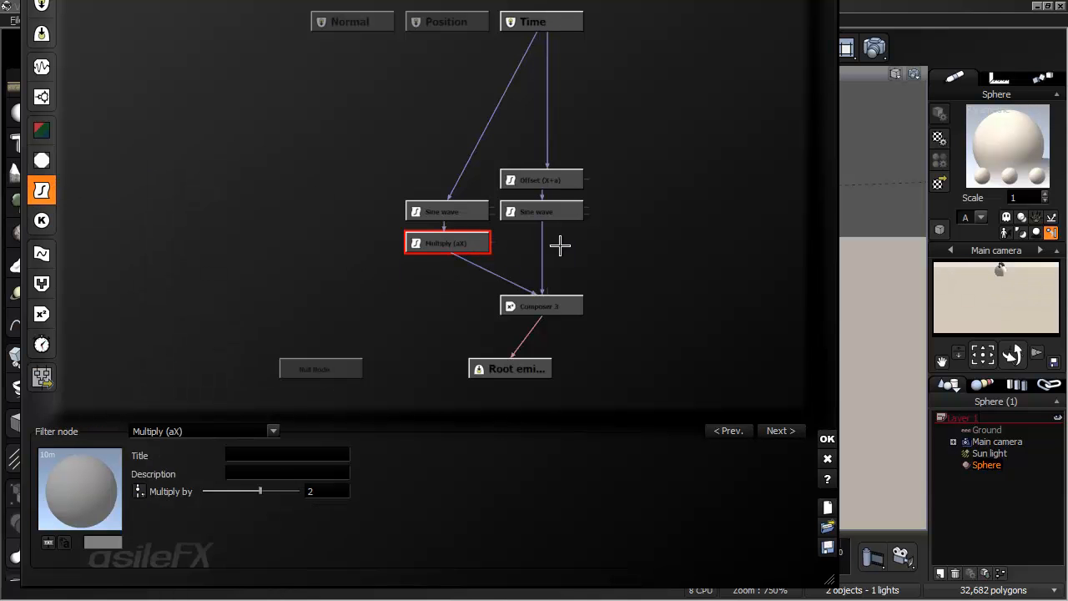
Step: Insert a Multiply (aX) filter between the second Sine wave node and Composer 3, beside the first Multiply node
{"action": "left_click", "coordinate": [544, 242]}
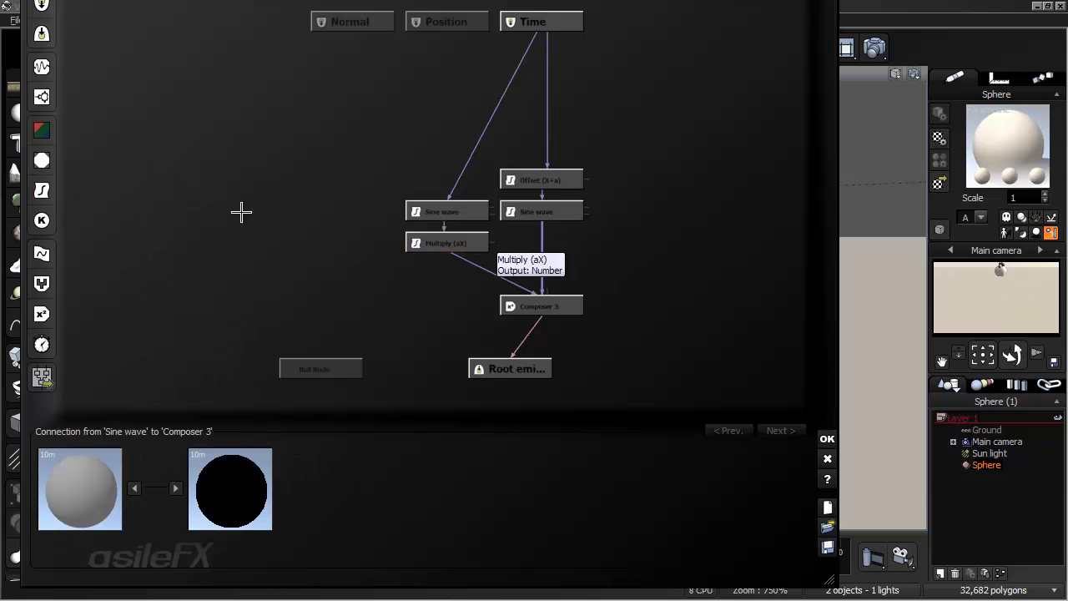
{"action": "left_click", "coordinate": [42, 190]}
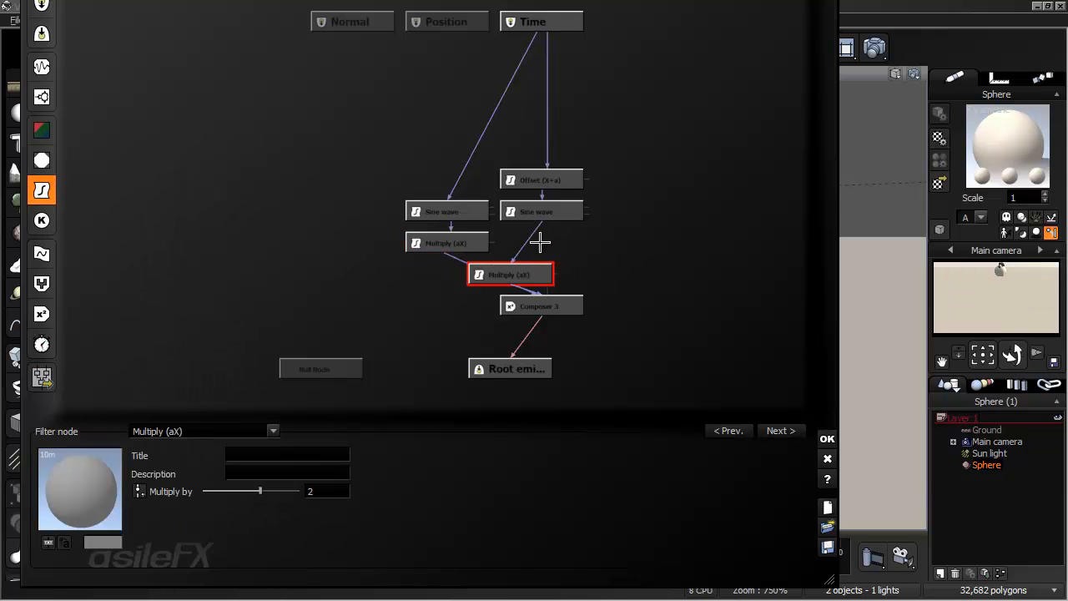
{"action": "left_click_drag", "start_coordinate": [525, 275], "coordinate": [556, 242]}
Step: Drive the multiplier of both Multiply nodes with one shared Constant Number node set to 10
{"action": "left_click", "coordinate": [451, 244]}
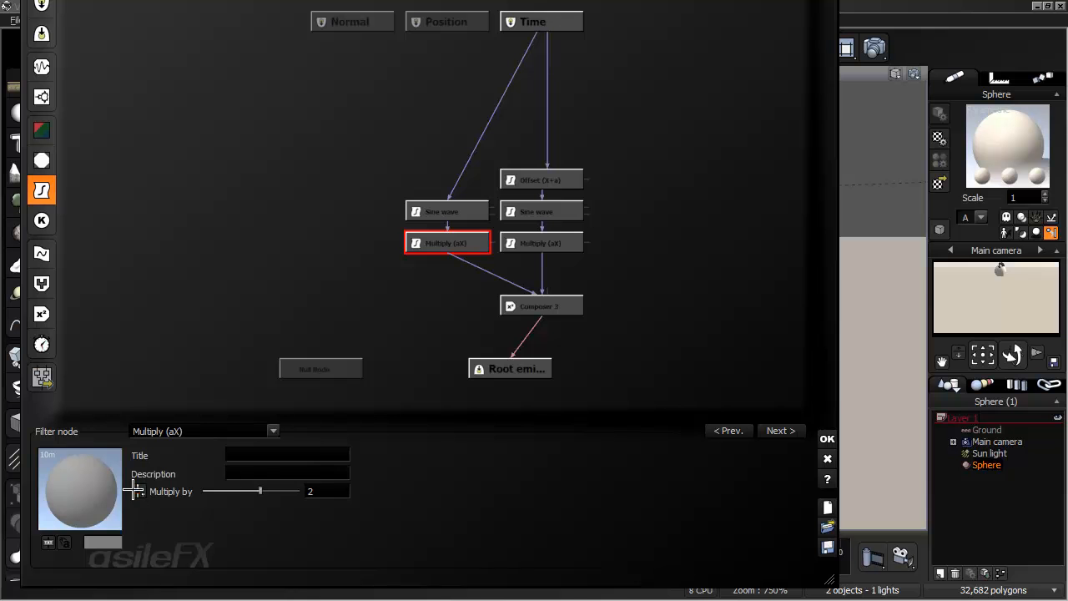
{"action": "left_click", "coordinate": [42, 220]}
{"action": "left_click_drag", "start_coordinate": [627, 210], "coordinate": [526, 243]}
{"action": "left_click", "coordinate": [526, 243]}
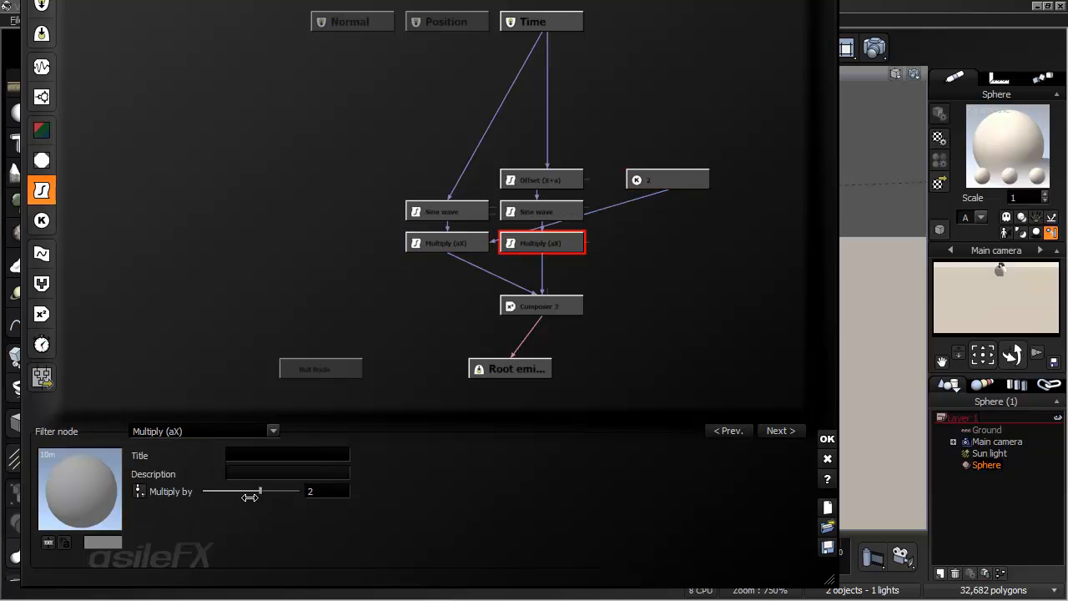
{"action": "left_click_drag", "start_coordinate": [42, 220], "coordinate": [679, 182]}
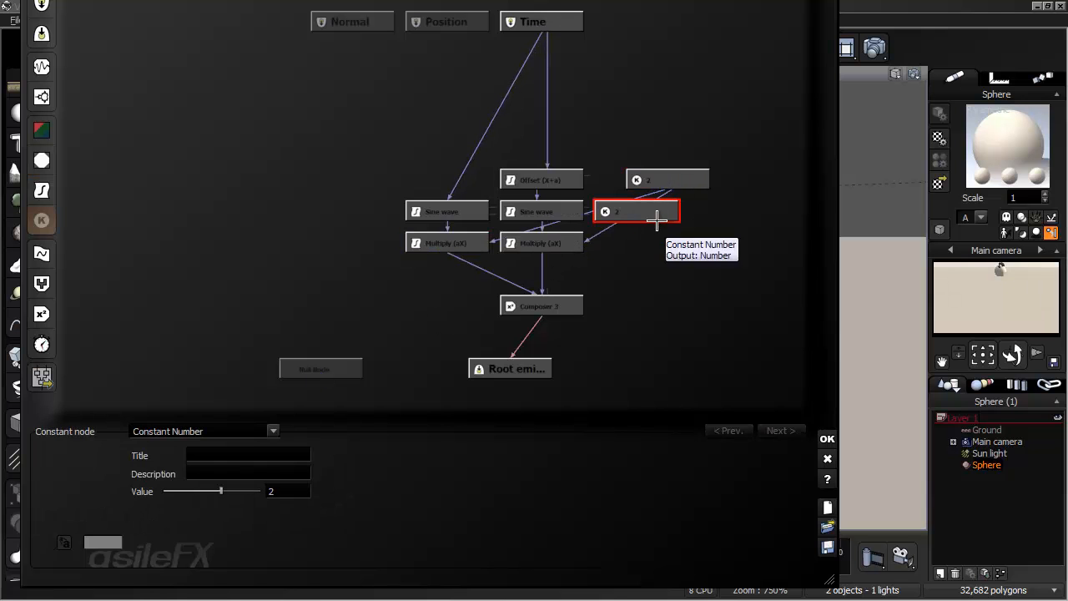
{"action": "key", "text": "Delete"}
{"action": "left_click", "coordinate": [668, 179]}
{"action": "type", "text": "10"}
{"action": "key", "text": "Return"}
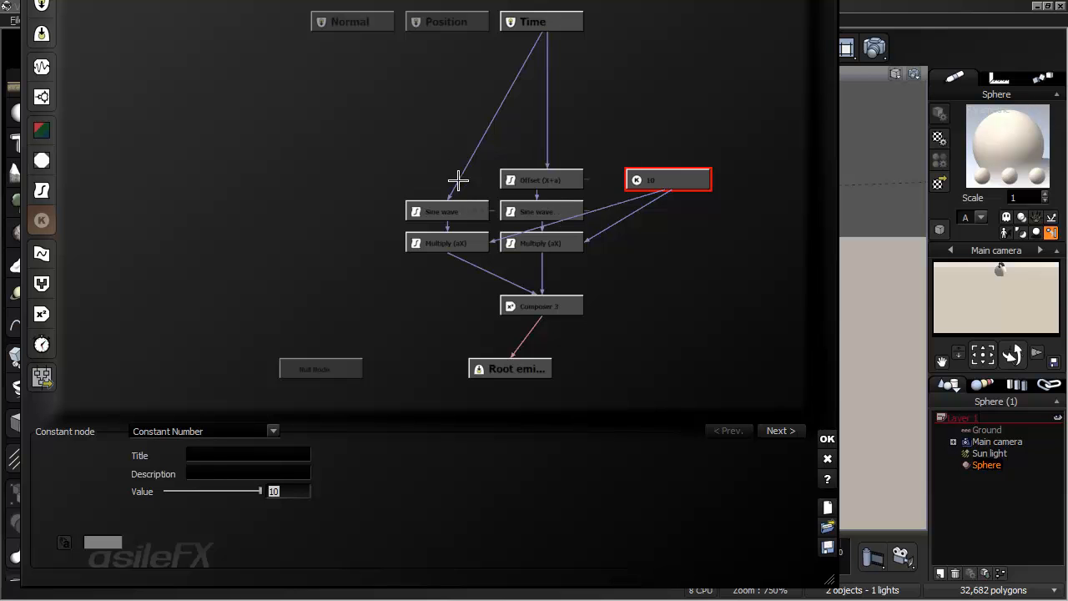
Step: Move the Sine wave and Offset nodes higher above the Multiply nodes, and accept the velocity graph and the material
{"action": "left_click_drag", "start_coordinate": [461, 209], "coordinate": [460, 179]}
{"action": "left_click_drag", "start_coordinate": [549, 209], "coordinate": [545, 157]}
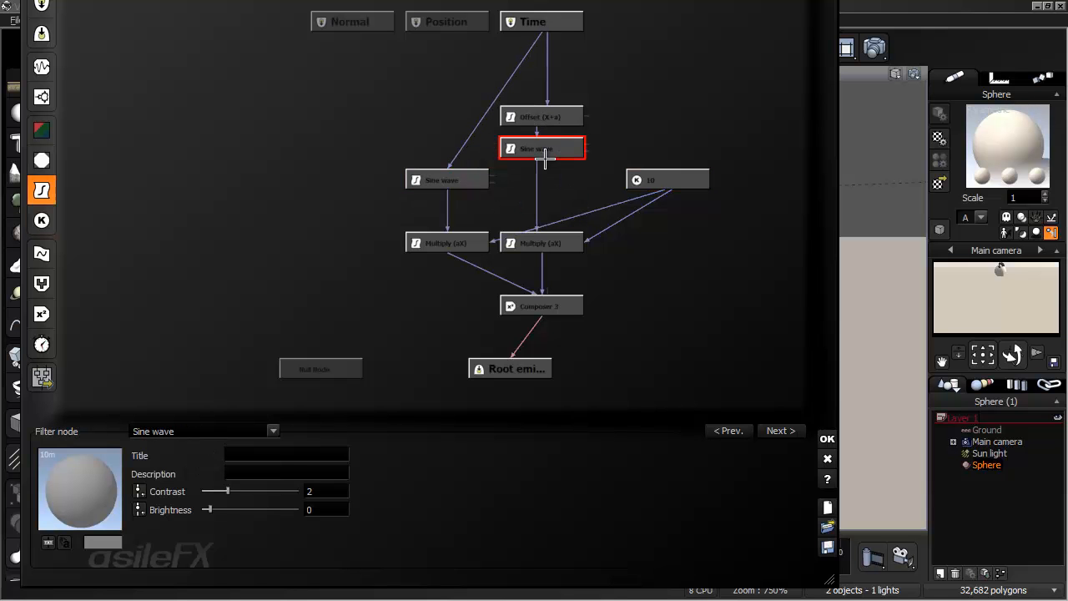
{"action": "left_click", "coordinate": [638, 253]}
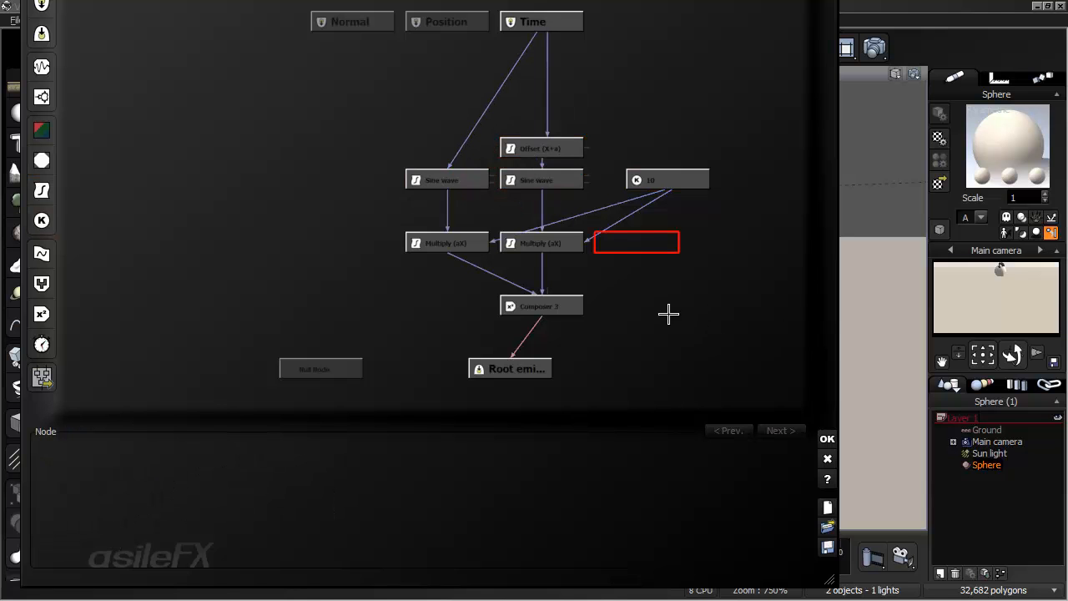
{"action": "left_click", "coordinate": [829, 437]}
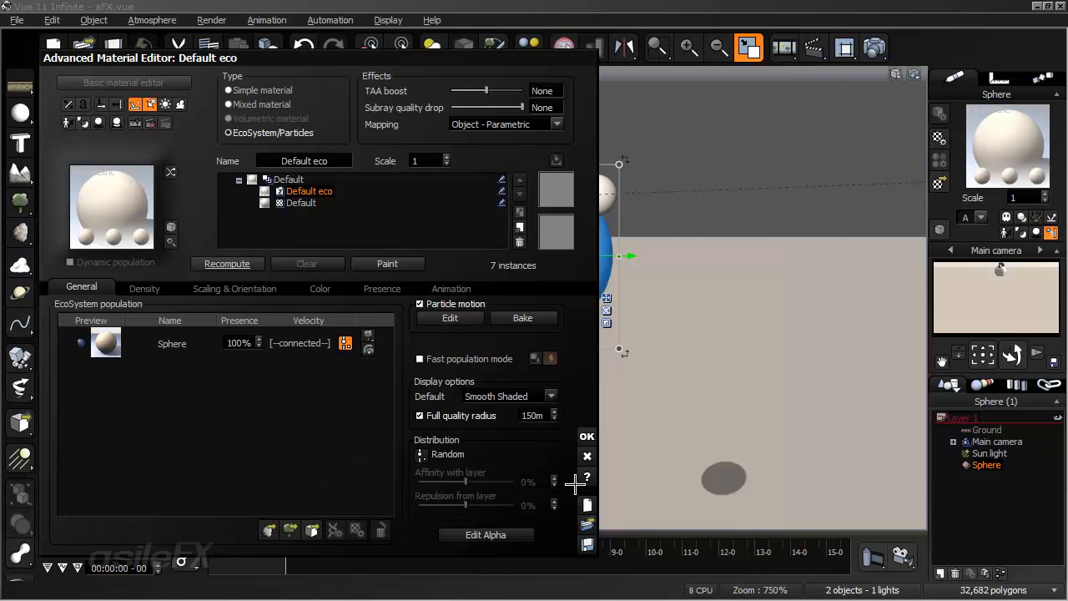
{"action": "left_click", "coordinate": [587, 436]}
Step: Preview the particle emission from above up to 00:00:07 - 01, replay part of it, and return to the first frame
{"action": "left_click_drag", "start_coordinate": [288, 544], "coordinate": [368, 541]}
{"action": "scroll", "coordinate": [510, 410], "scroll_direction": "down", "scroll_amount": 5}
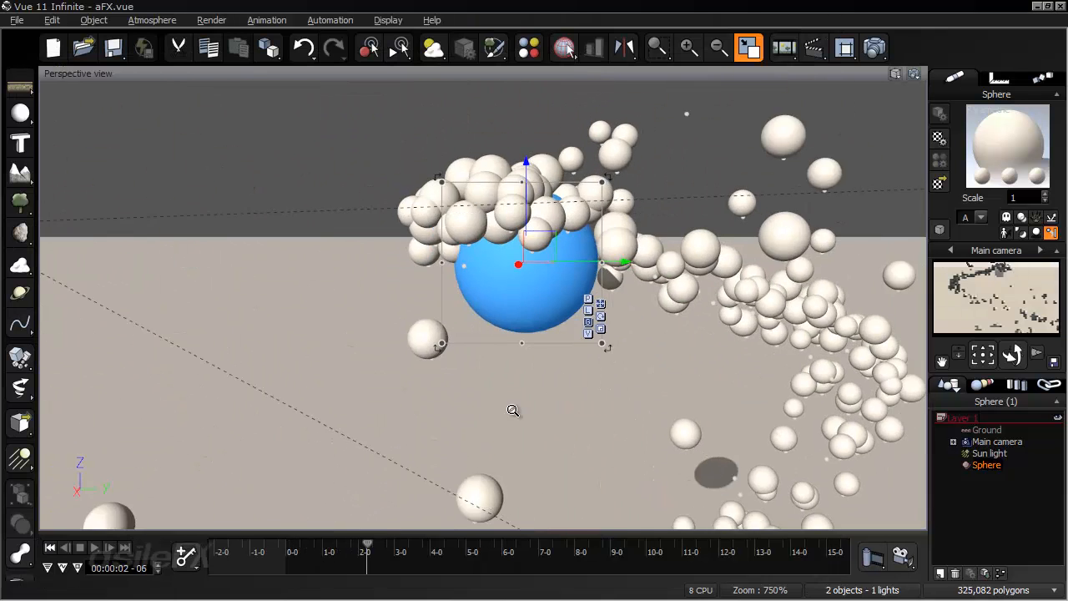
{"action": "middle_click_drag", "start_coordinate": [752, 446], "coordinate": [680, 524]}
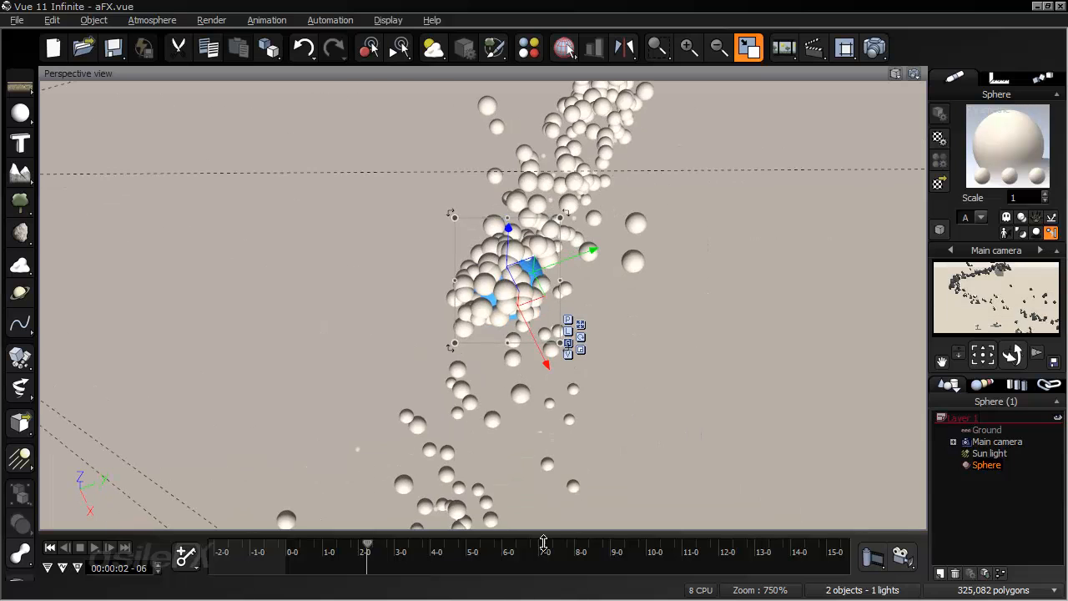
{"action": "left_click_drag", "start_coordinate": [364, 541], "coordinate": [539, 501]}
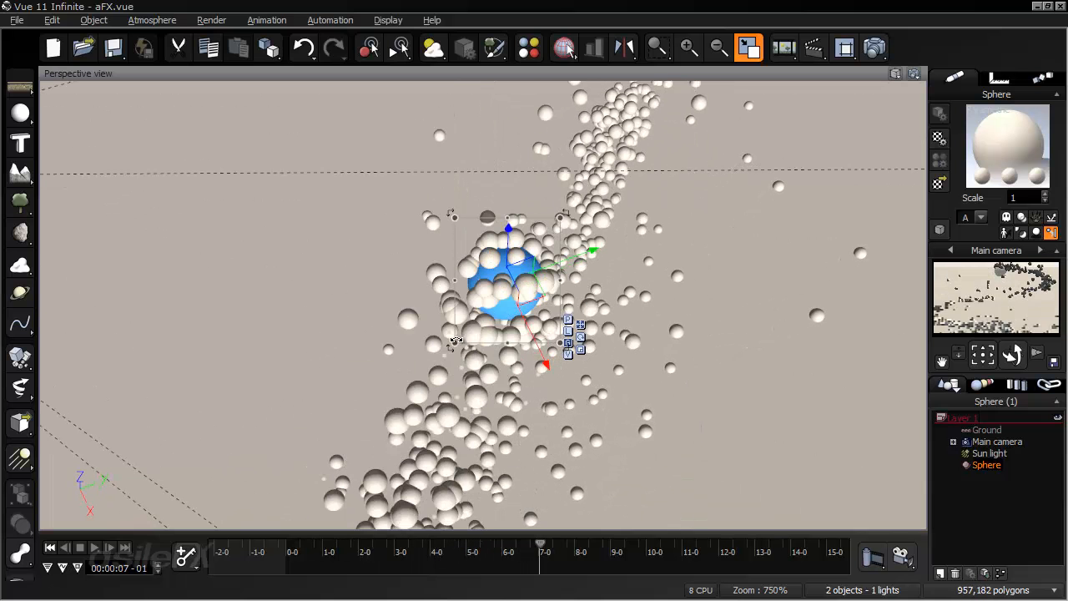
{"action": "left_click", "coordinate": [50, 547]}
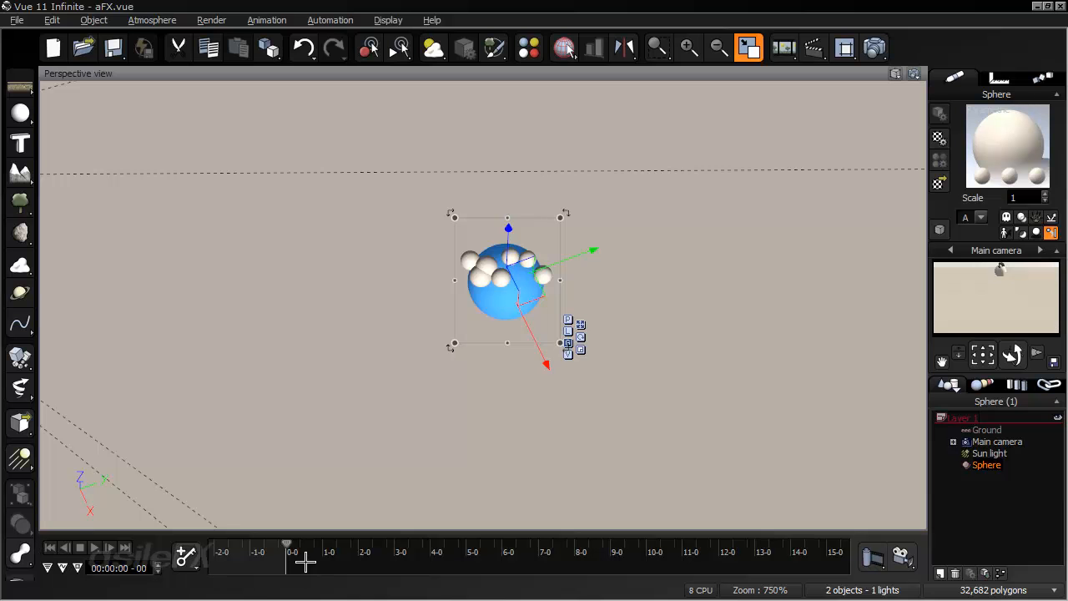
{"action": "left_click_drag", "start_coordinate": [287, 543], "coordinate": [426, 532]}
{"action": "left_click", "coordinate": [50, 548]}
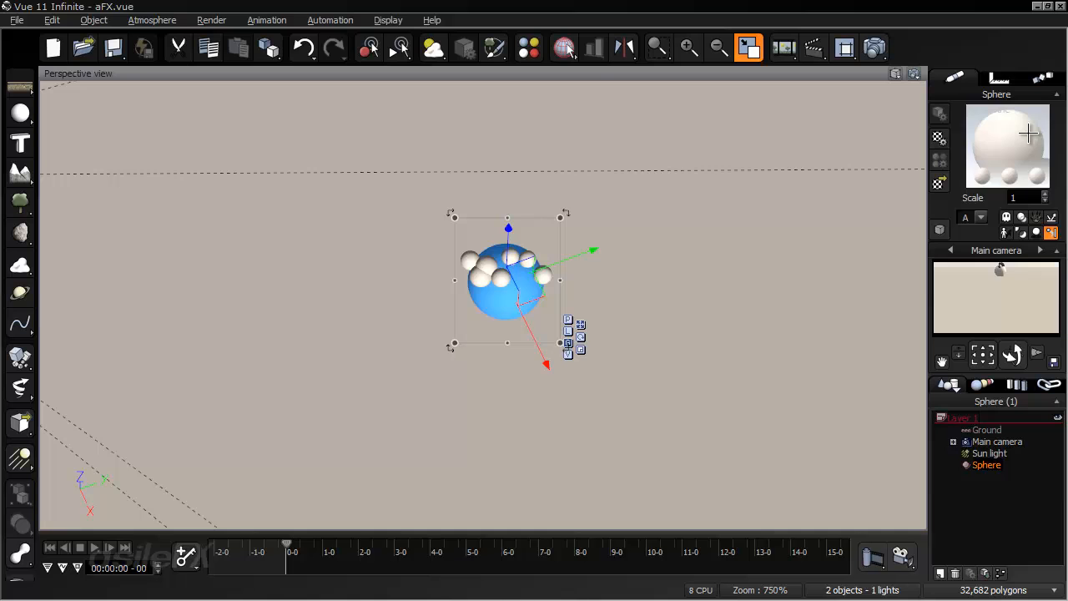
Step: Set the Offset node in the sphere's velocity function to 0.5, and accept the graph and the material
{"action": "right_click", "coordinate": [1028, 133]}
{"action": "left_click", "coordinate": [998, 134]}
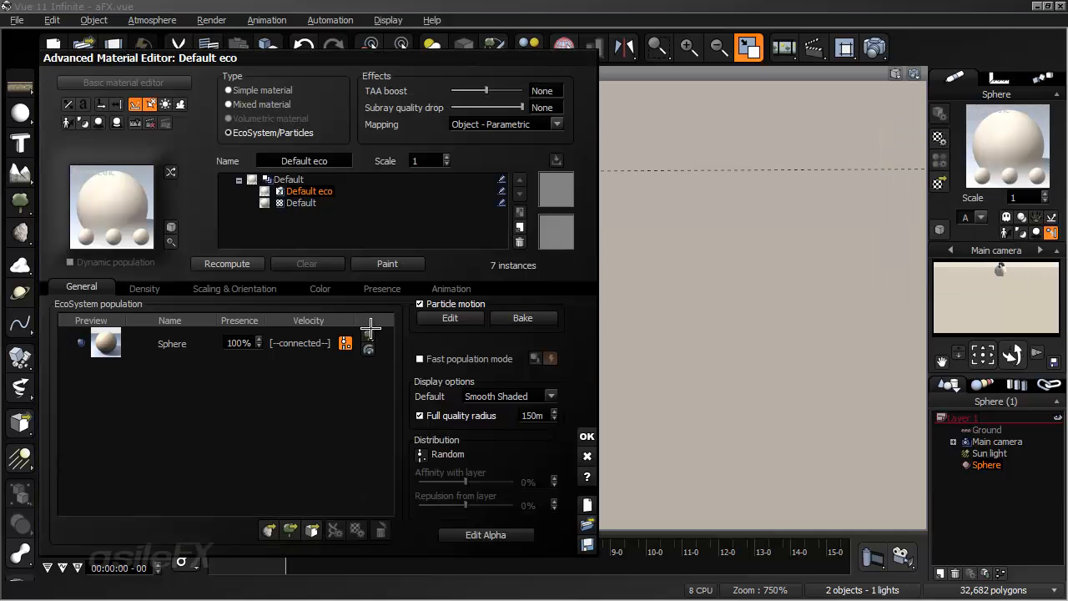
{"action": "left_click", "coordinate": [345, 349]}
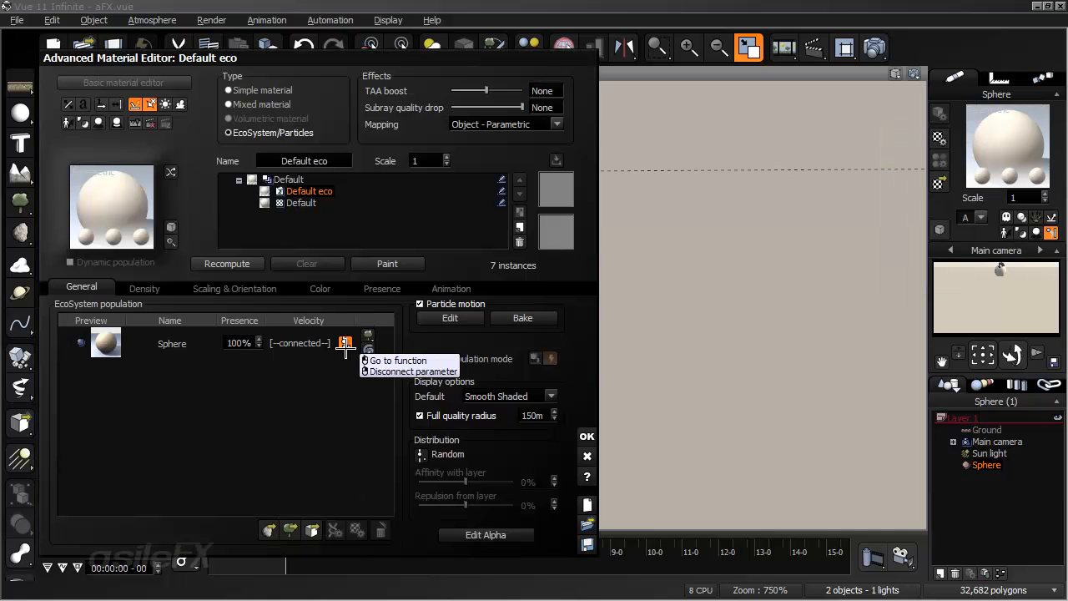
{"action": "left_click", "coordinate": [346, 348]}
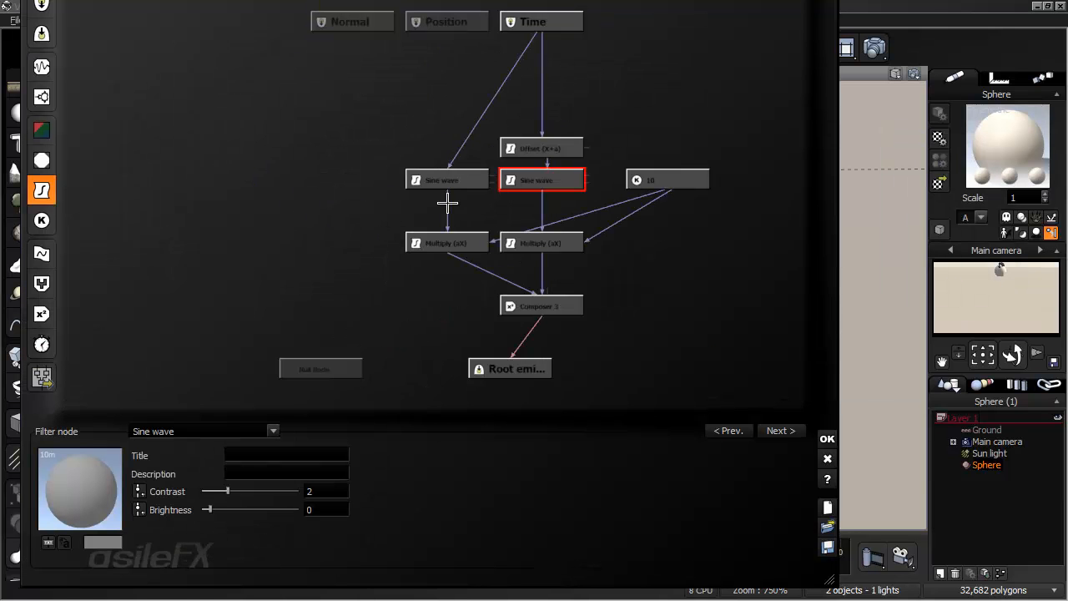
{"action": "left_click", "coordinate": [357, 196]}
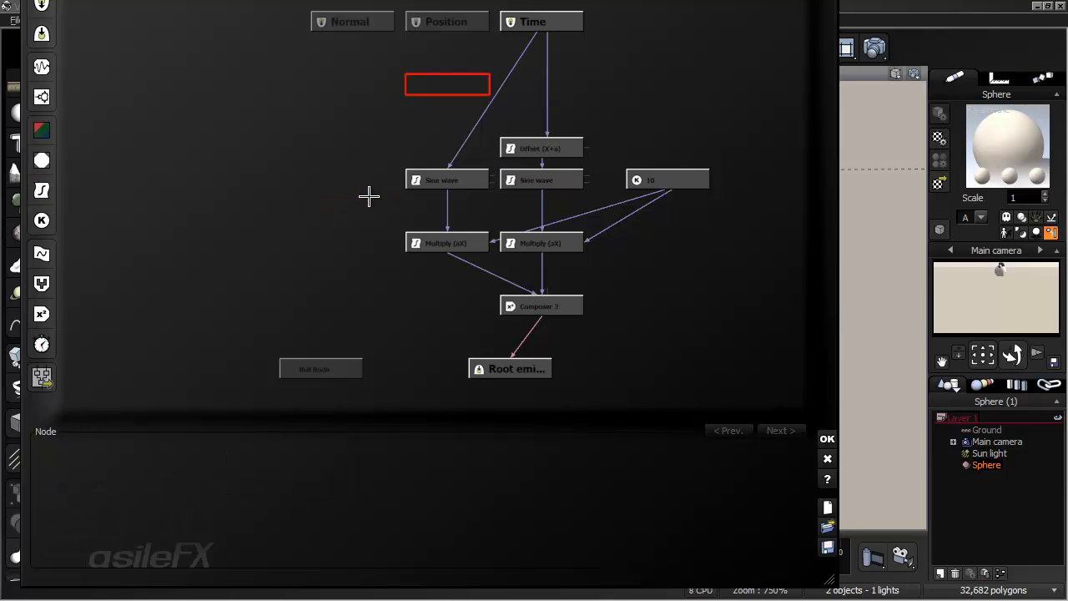
{"action": "left_click", "coordinate": [576, 144]}
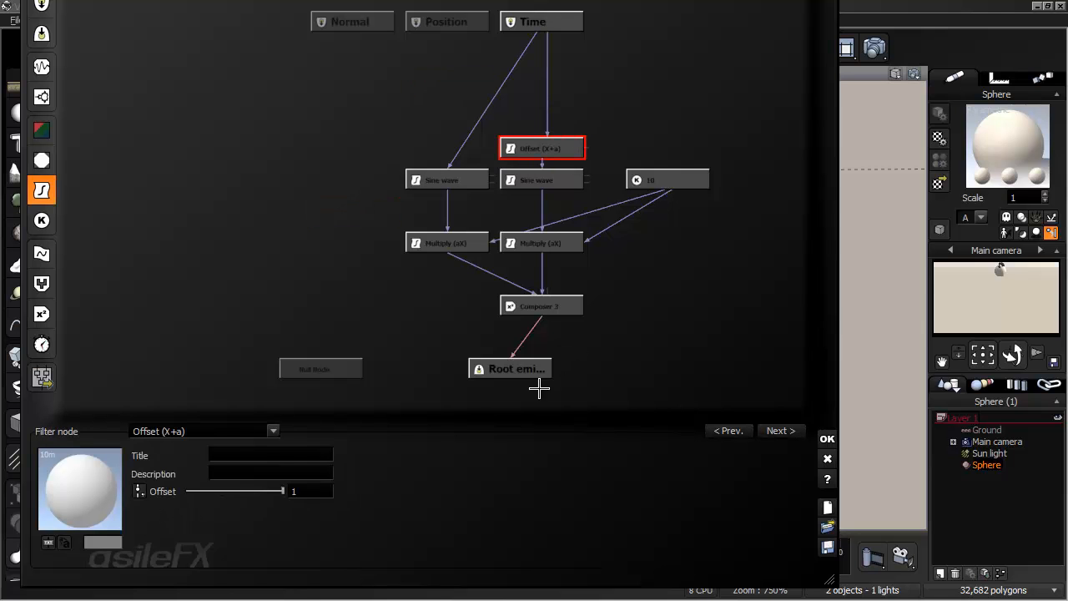
{"action": "double_click", "coordinate": [314, 490]}
{"action": "type", "text": ".5"}
{"action": "key", "text": "Return"}
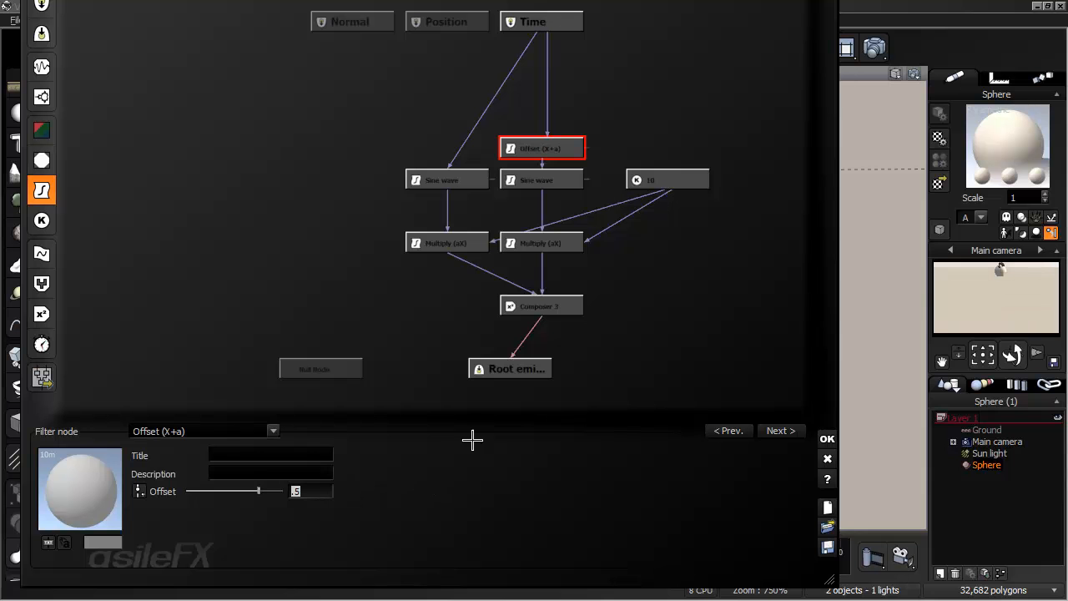
{"action": "left_click", "coordinate": [617, 239]}
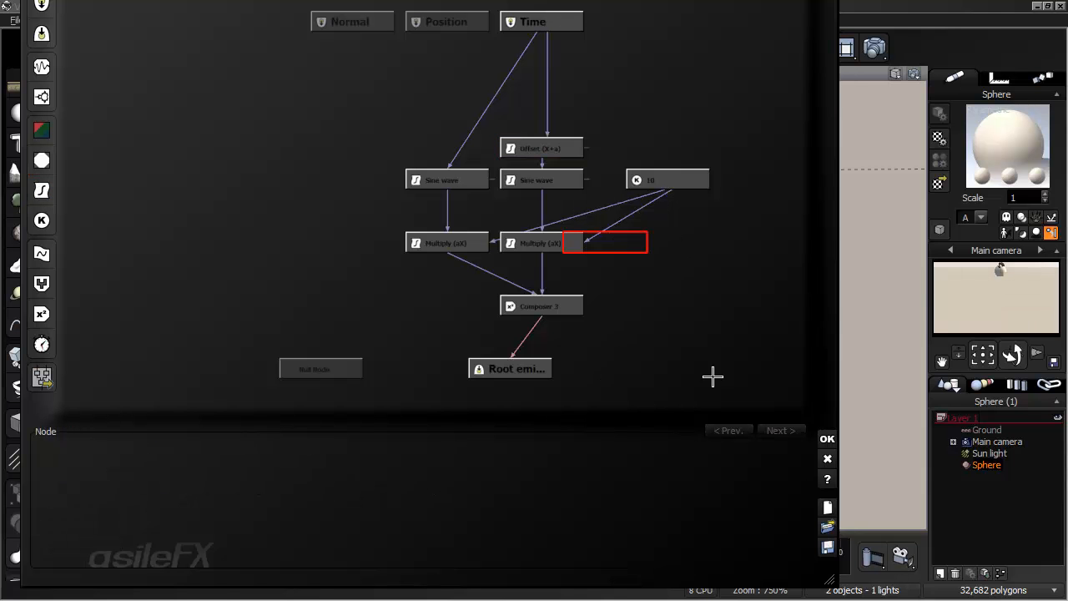
{"action": "left_click", "coordinate": [827, 438]}
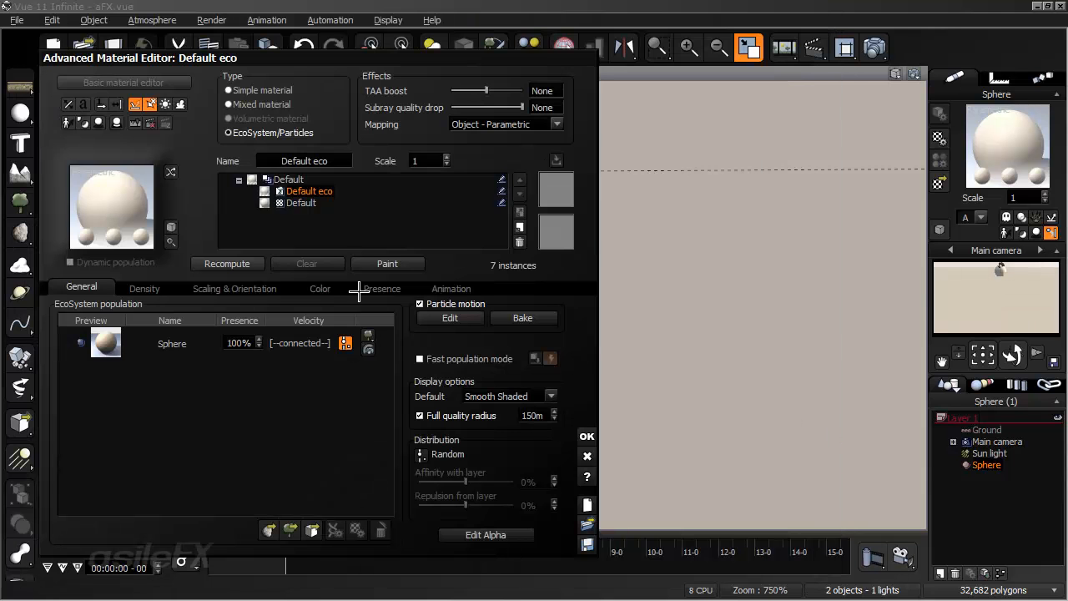
{"action": "left_click", "coordinate": [587, 434]}
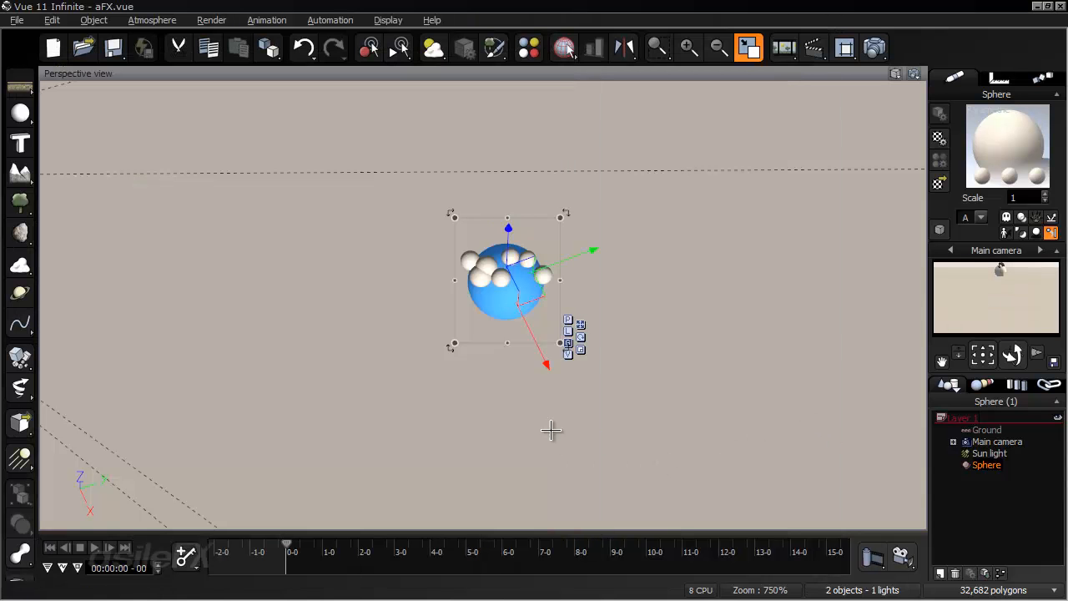
Step: Preview the particle emission from several angles up to 00:00:08 - 22, and replay it from the first frame to 00:00:07 - 14
{"action": "left_click_drag", "start_coordinate": [286, 543], "coordinate": [450, 538]}
{"action": "right_click_drag", "start_coordinate": [503, 490], "coordinate": [530, 380]}
{"action": "scroll", "coordinate": [531, 380], "scroll_direction": "down", "scroll_amount": 6}
{"action": "right_click_drag", "start_coordinate": [677, 392], "coordinate": [712, 273]}
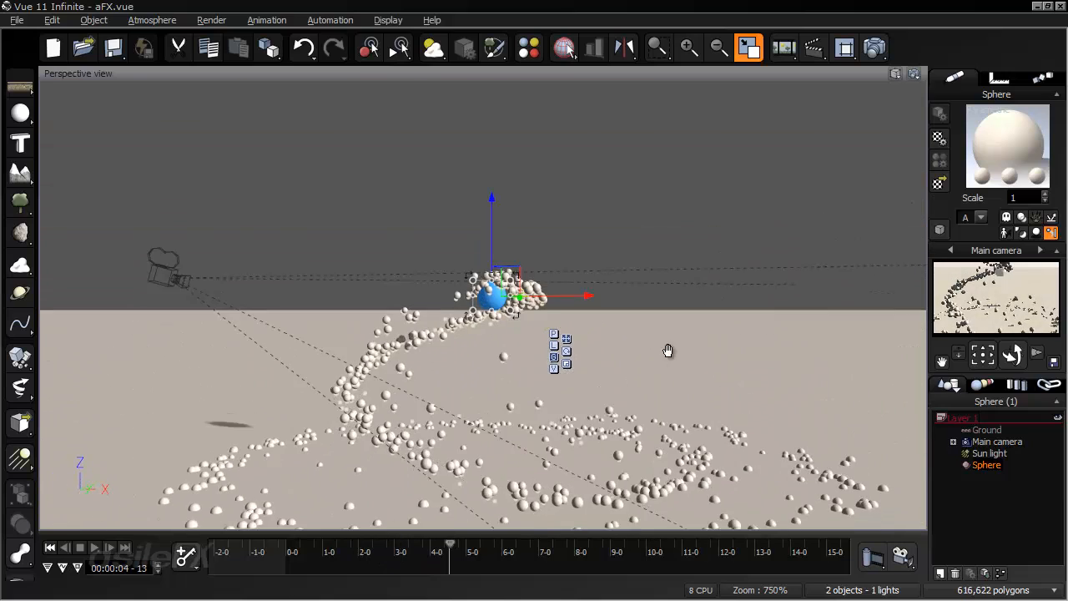
{"action": "middle_click_drag", "start_coordinate": [659, 365], "coordinate": [714, 256]}
{"action": "right_click_drag", "start_coordinate": [316, 354], "coordinate": [342, 397]}
{"action": "left_click_drag", "start_coordinate": [450, 545], "coordinate": [606, 544]}
{"action": "right_click_drag", "start_coordinate": [549, 407], "coordinate": [368, 441]}
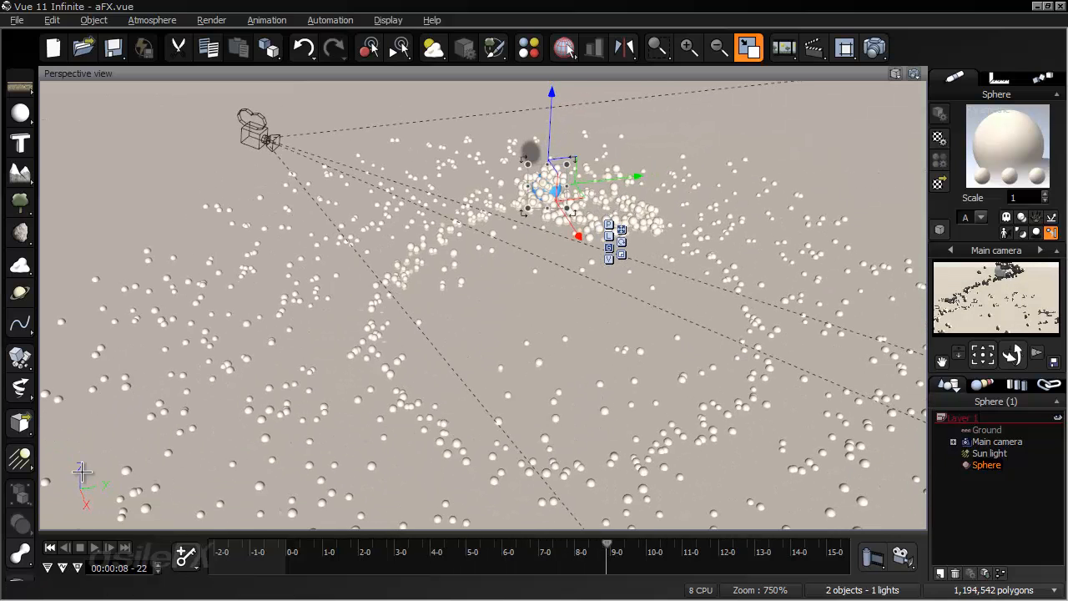
{"action": "left_click", "coordinate": [51, 547]}
{"action": "left_click_drag", "start_coordinate": [286, 547], "coordinate": [559, 527]}
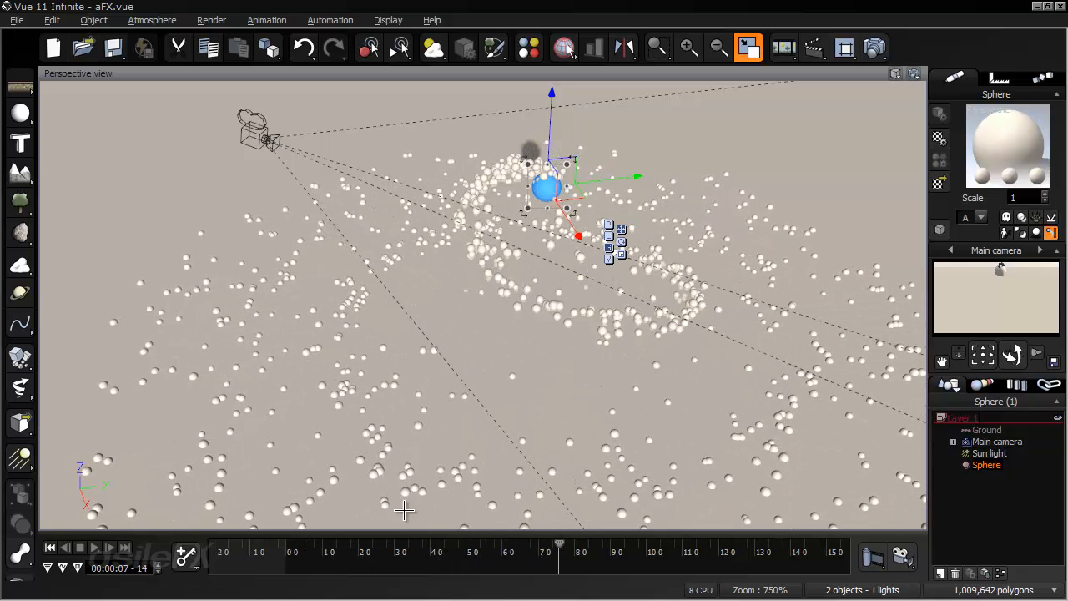
Step: Return to the first frame and open the velocity function graph of the sphere's EcoSystem material
{"action": "left_click", "coordinate": [53, 546]}
{"action": "scroll", "coordinate": [543, 313], "scroll_direction": "up", "scroll_amount": 5}
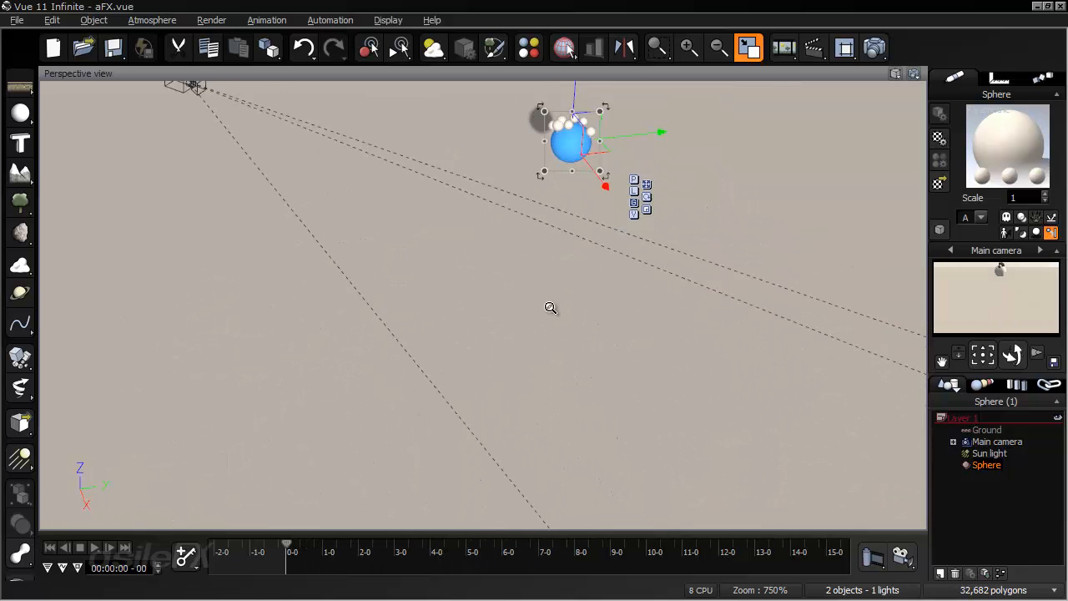
{"action": "scroll", "coordinate": [545, 315], "scroll_direction": "up", "scroll_amount": 5}
{"action": "right_click_drag", "start_coordinate": [570, 273], "coordinate": [533, 339]}
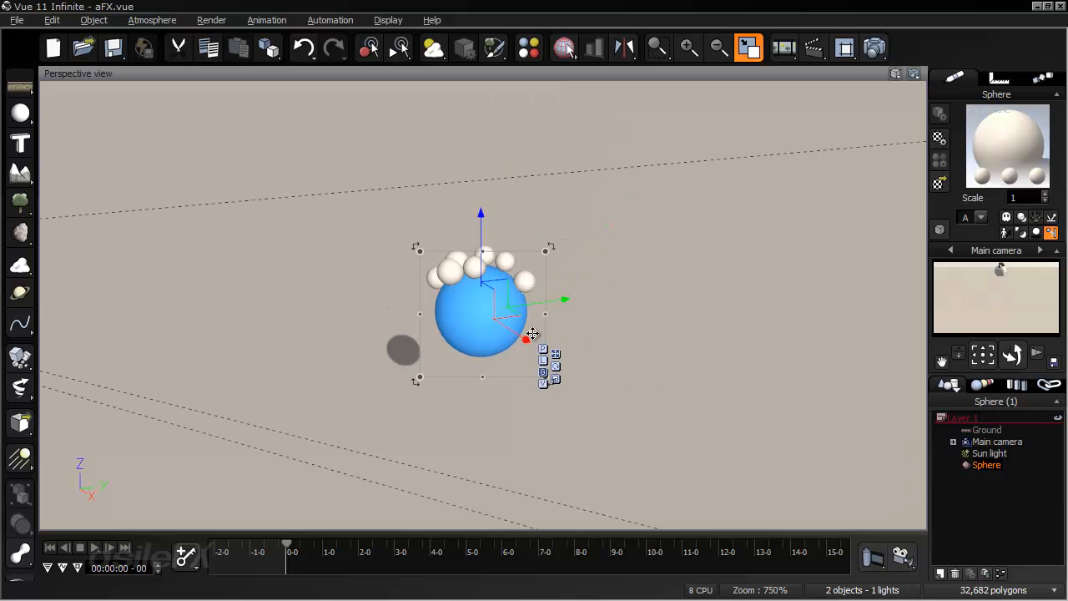
{"action": "right_click", "coordinate": [975, 142]}
{"action": "left_click", "coordinate": [934, 146]}
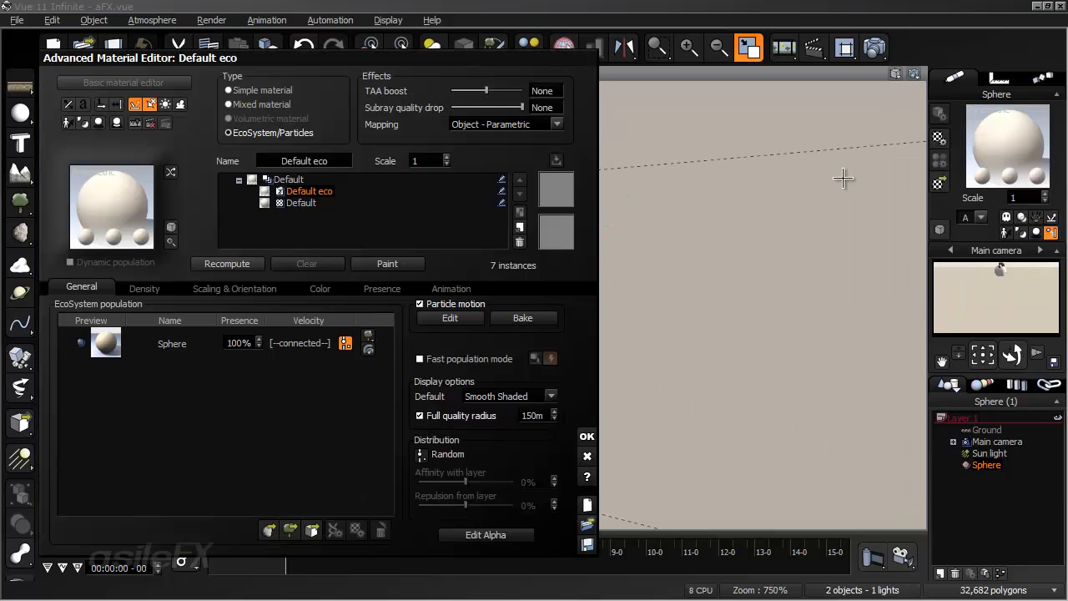
{"action": "left_click", "coordinate": [345, 341]}
Step: Move the constant 10 node and both Multiply nodes lower in the velocity graph, keeping the Multiply nodes side by side above Composer 3
{"action": "right_click_drag", "start_coordinate": [606, 91], "coordinate": [606, 143]}
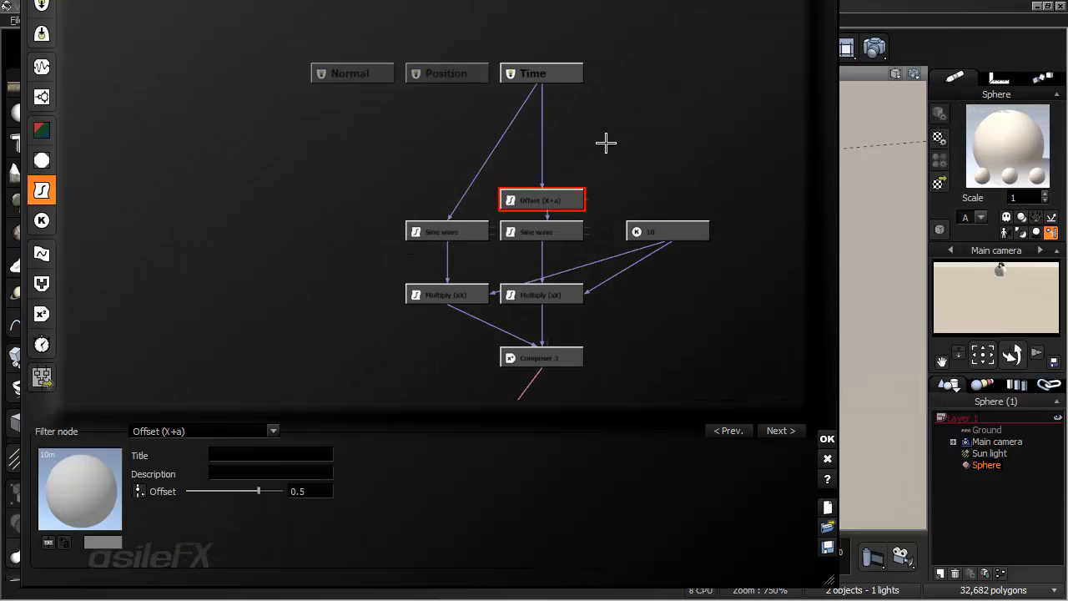
{"action": "left_click", "coordinate": [606, 143]}
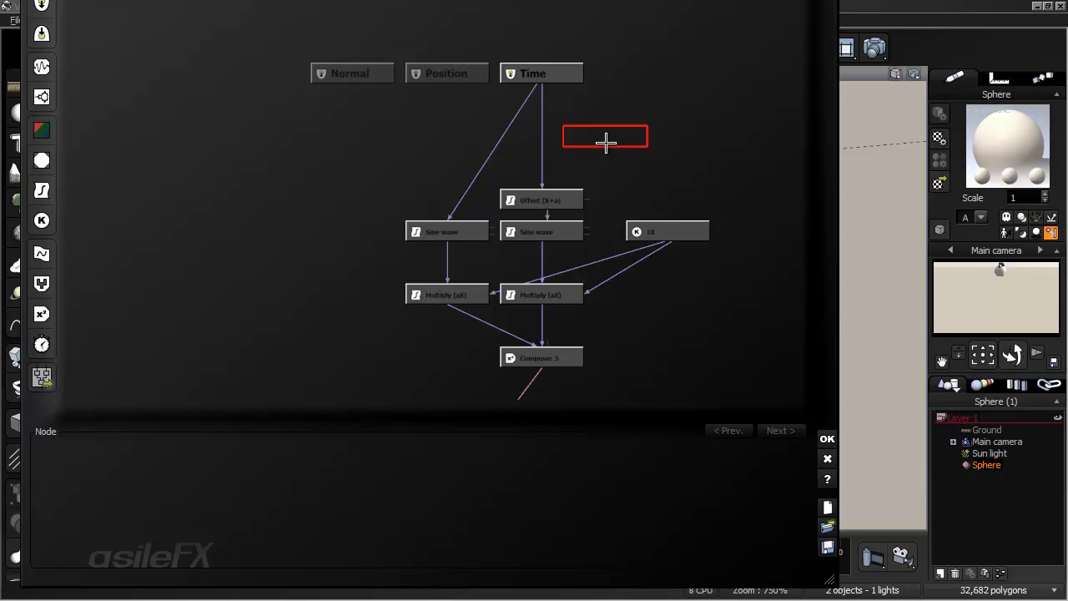
{"action": "left_click", "coordinate": [645, 166]}
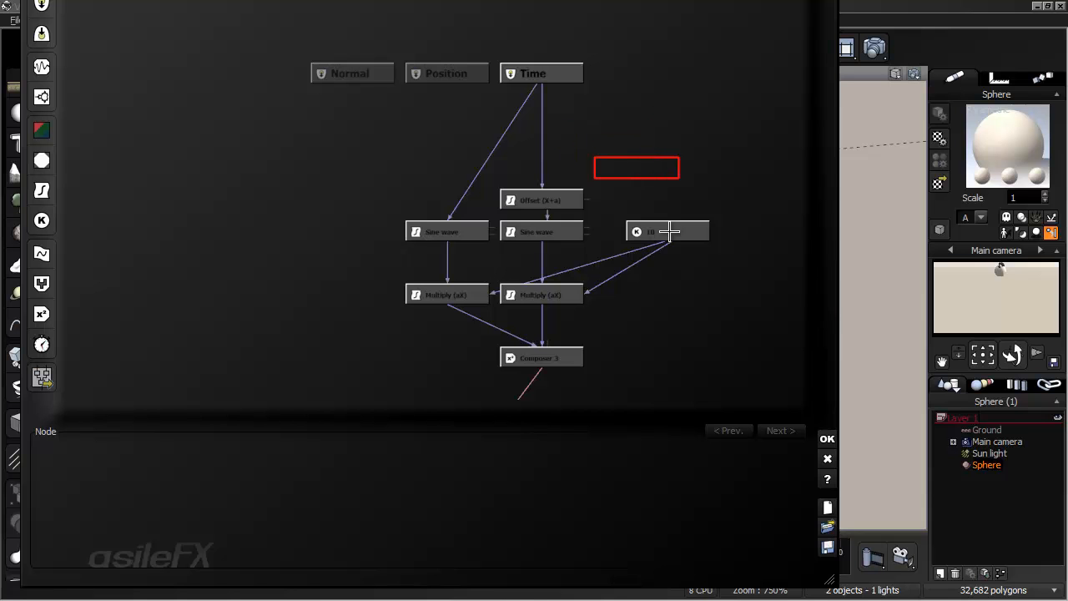
{"action": "left_click_drag", "start_coordinate": [670, 227], "coordinate": [639, 259]}
{"action": "left_click_drag", "start_coordinate": [543, 295], "coordinate": [547, 325]}
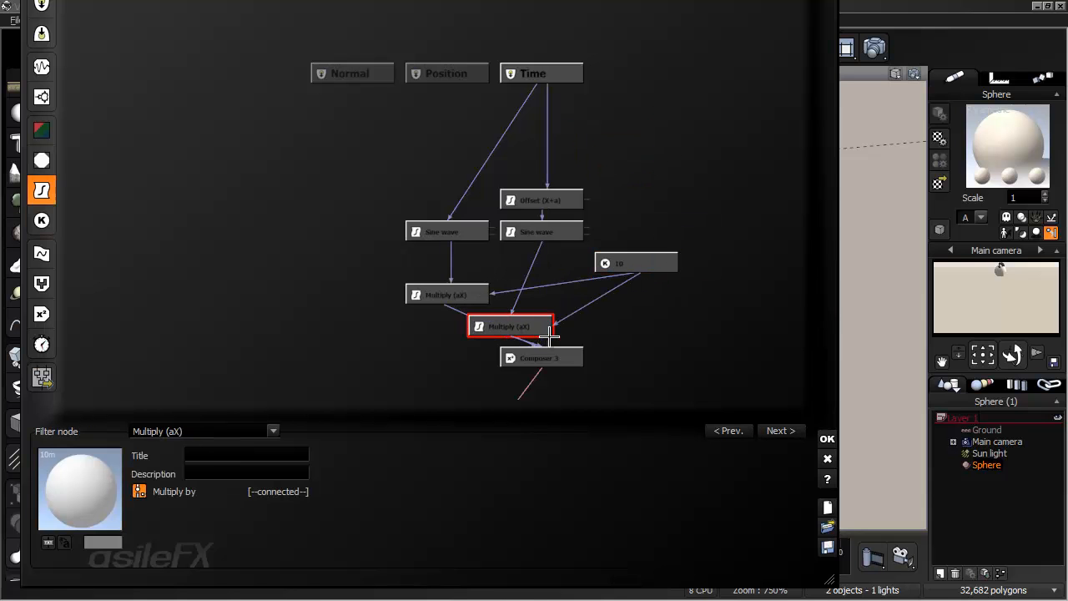
{"action": "left_click_drag", "start_coordinate": [447, 295], "coordinate": [447, 325]}
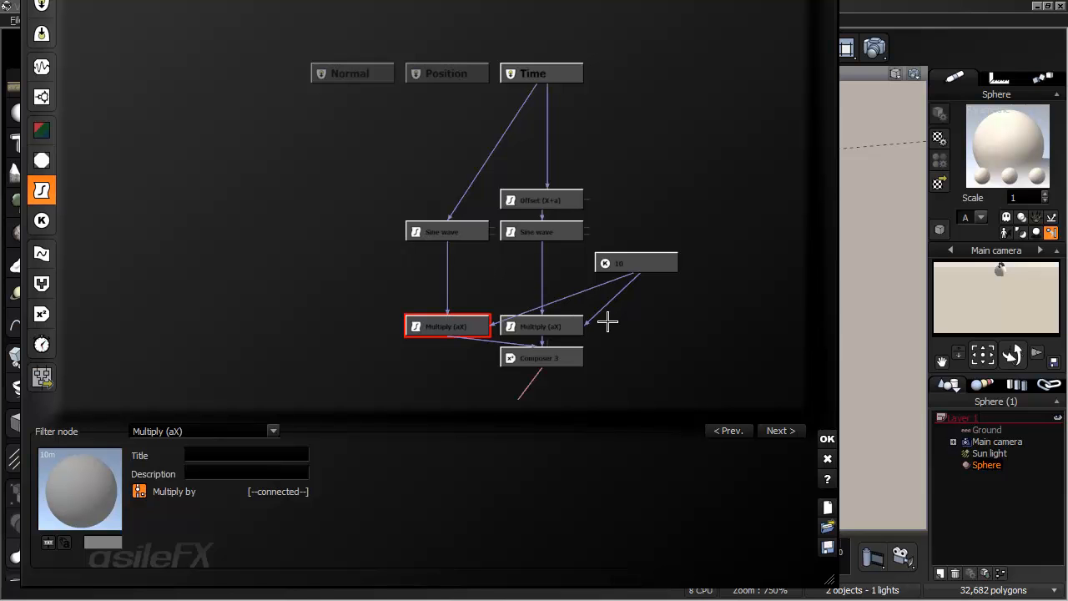
Step: Add a Decomposer 3 vector operation node fed by the Normal input, and connect its output to Composer 3
{"action": "left_click", "coordinate": [353, 149]}
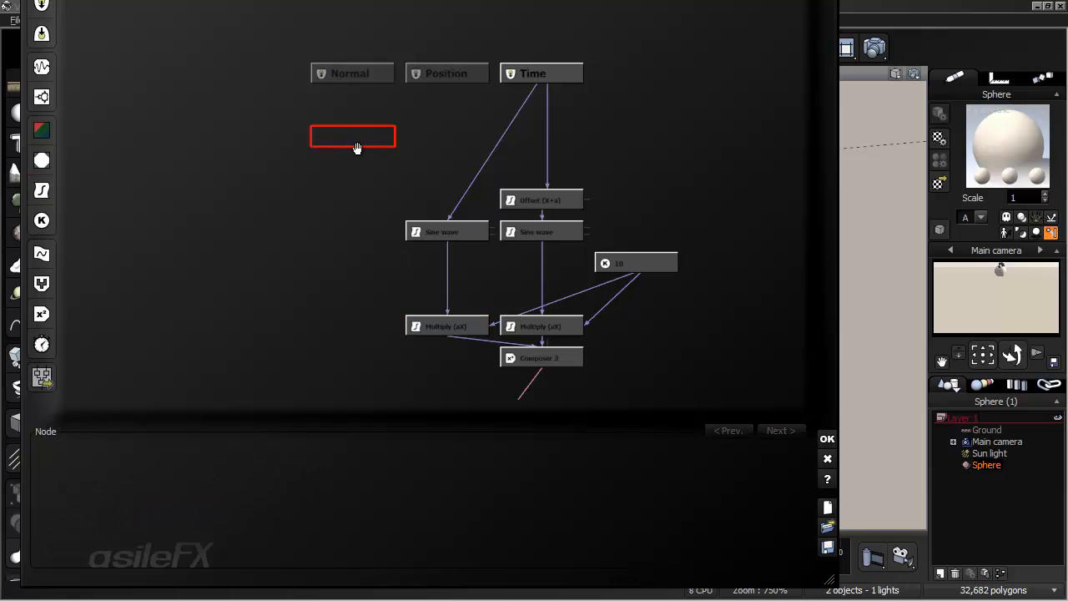
{"action": "right_click", "coordinate": [355, 144]}
{"action": "mouse_move", "coordinate": [418, 294]}
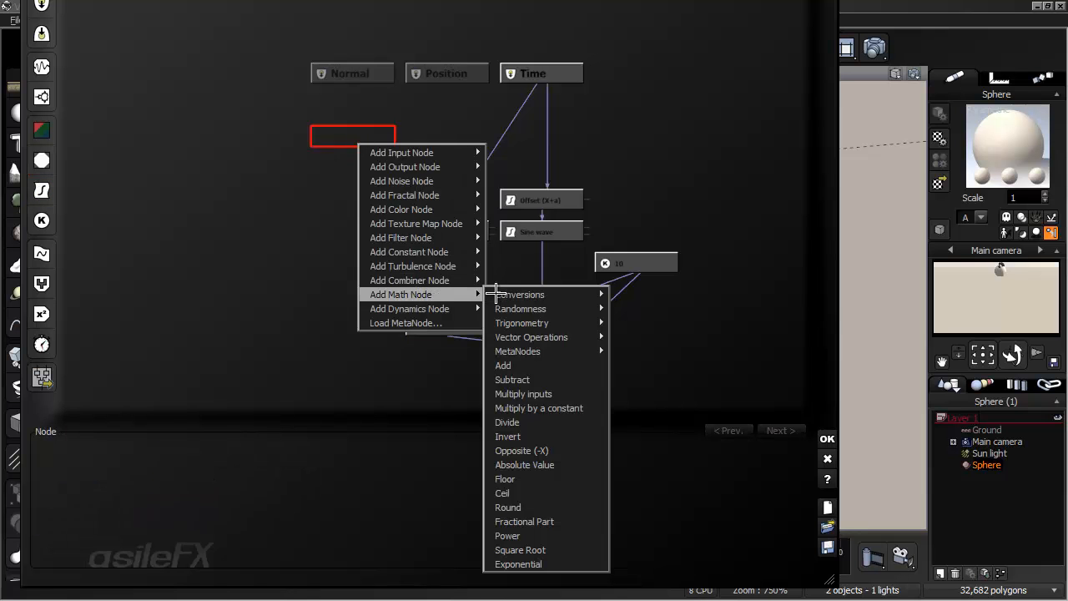
{"action": "mouse_move", "coordinate": [589, 337]}
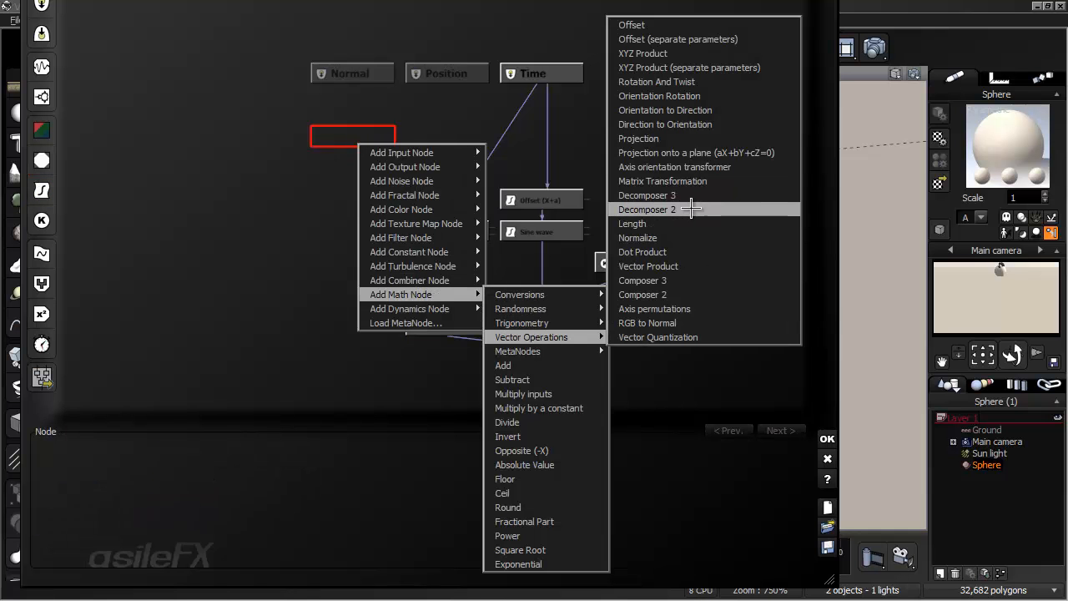
{"action": "left_click", "coordinate": [644, 195]}
{"action": "left_click_drag", "start_coordinate": [353, 79], "coordinate": [378, 116]}
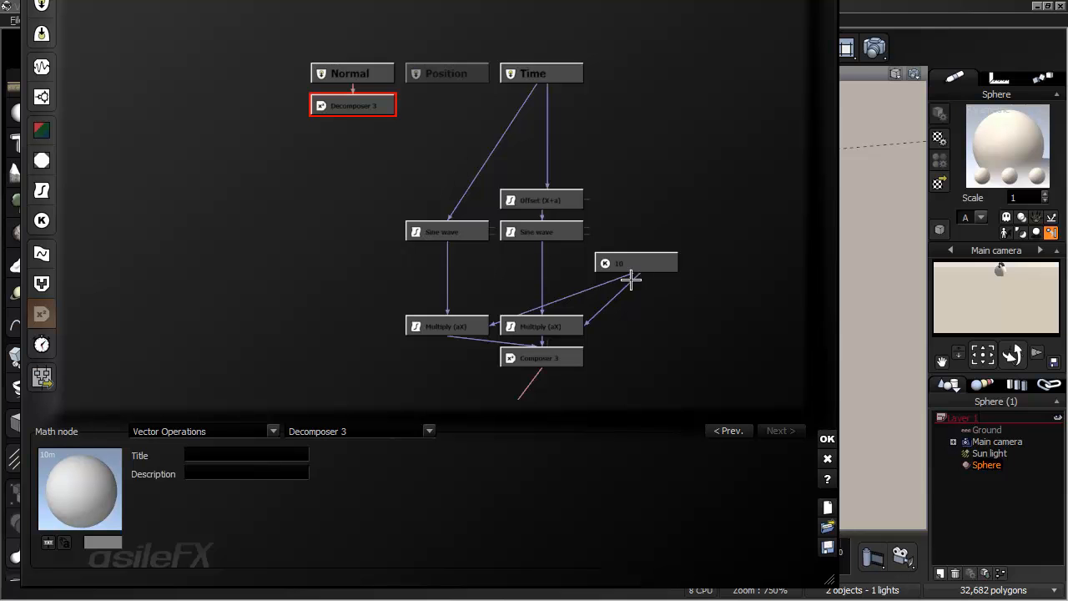
{"action": "left_click_drag", "start_coordinate": [543, 340], "coordinate": [363, 51]}
Step: Move the Normal input beyond Time, place Decomposer 3 beneath it to the side, and shift the constant 10 node under the Sine wave
{"action": "left_click_drag", "start_coordinate": [367, 74], "coordinate": [660, 86]}
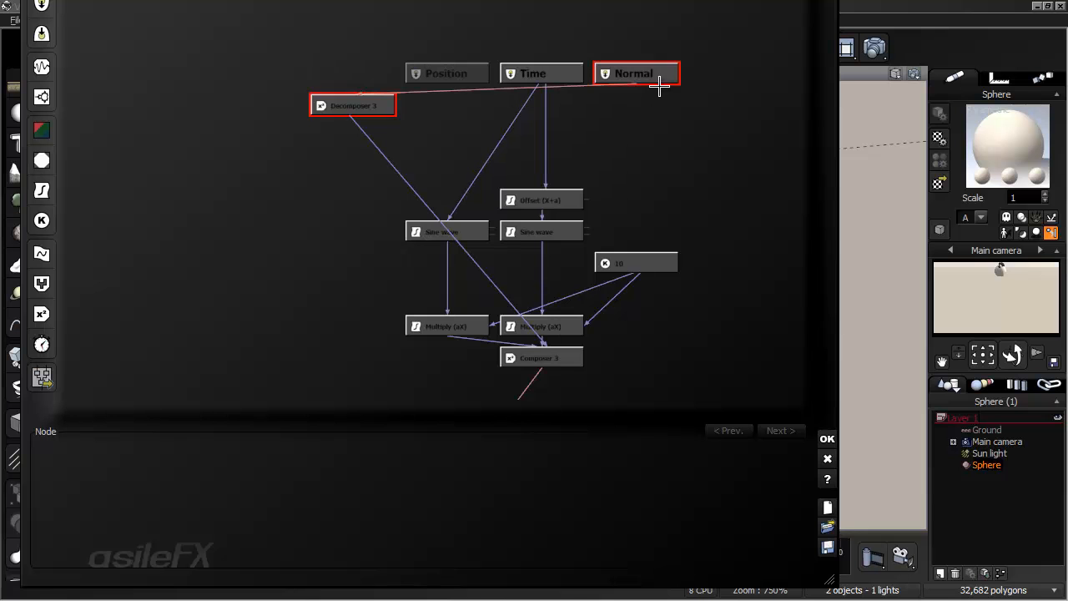
{"action": "left_click", "coordinate": [378, 119]}
{"action": "left_click_drag", "start_coordinate": [343, 98], "coordinate": [722, 125]}
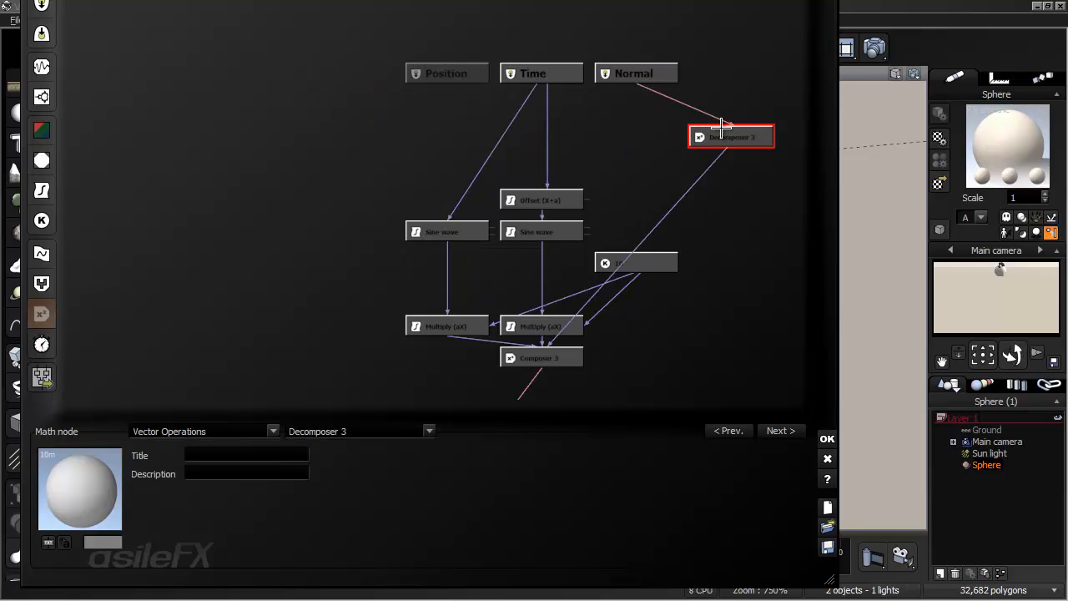
{"action": "left_click_drag", "start_coordinate": [656, 265], "coordinate": [563, 266]}
{"action": "left_click", "coordinate": [564, 325]}
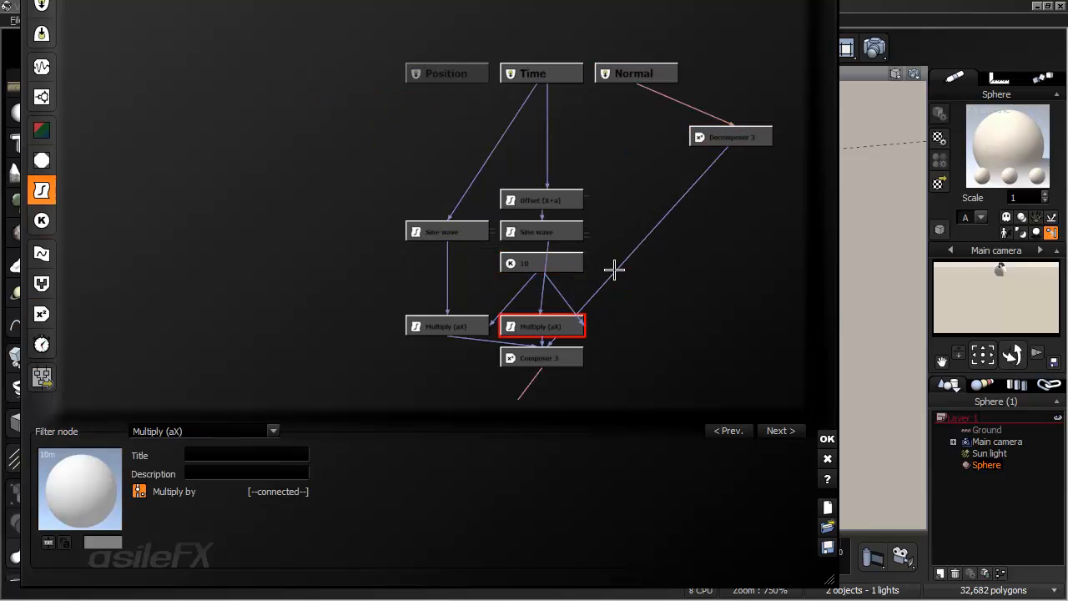
Step: Insert a Multiply (aX) filter with factor 10 between Decomposer 3 and Composer 3, and accept the graph and the material
{"action": "left_click", "coordinate": [680, 196]}
{"action": "left_click", "coordinate": [681, 194]}
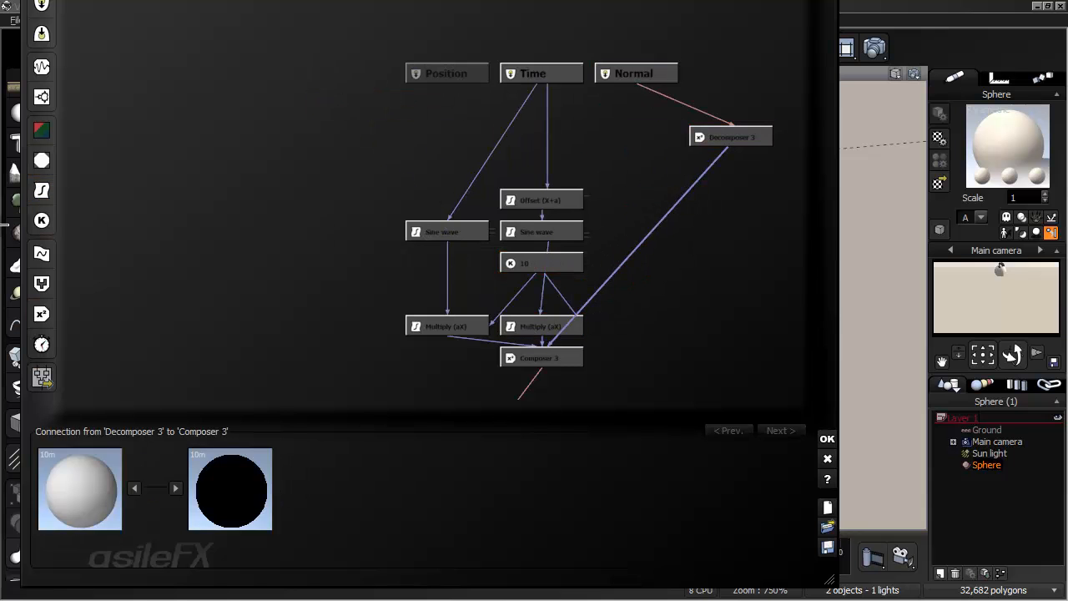
{"action": "left_click", "coordinate": [46, 190]}
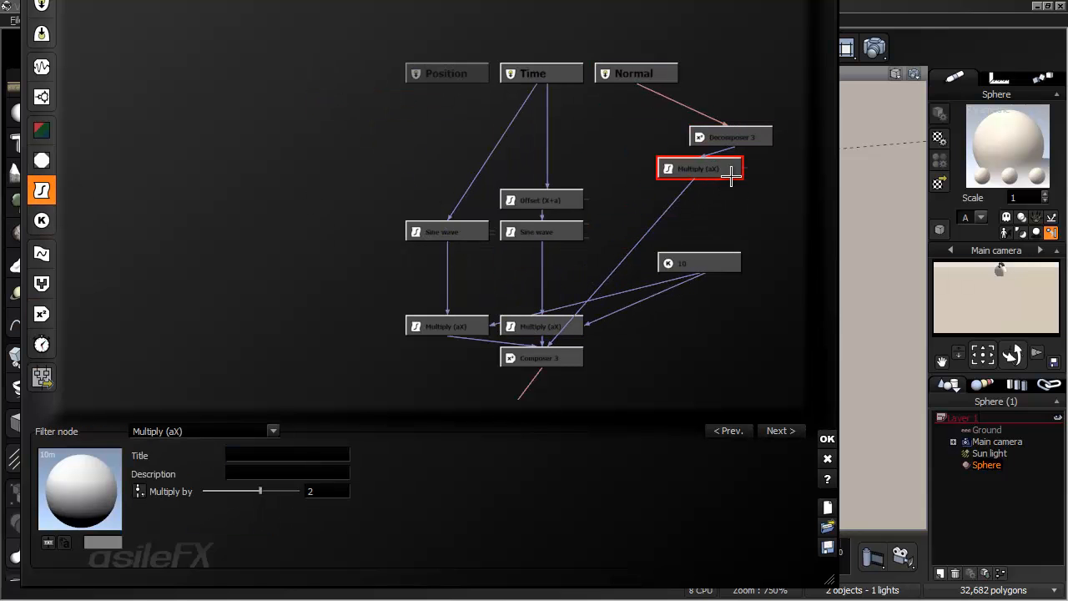
{"action": "left_click_drag", "start_coordinate": [719, 261], "coordinate": [511, 289]}
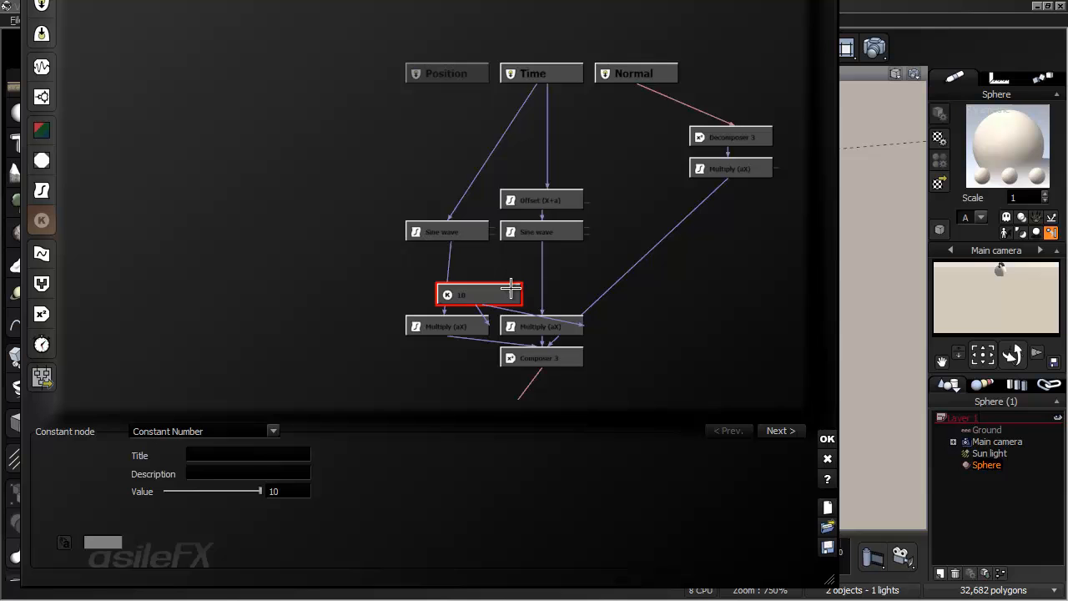
{"action": "left_click", "coordinate": [711, 188]}
{"action": "left_click", "coordinate": [731, 169]}
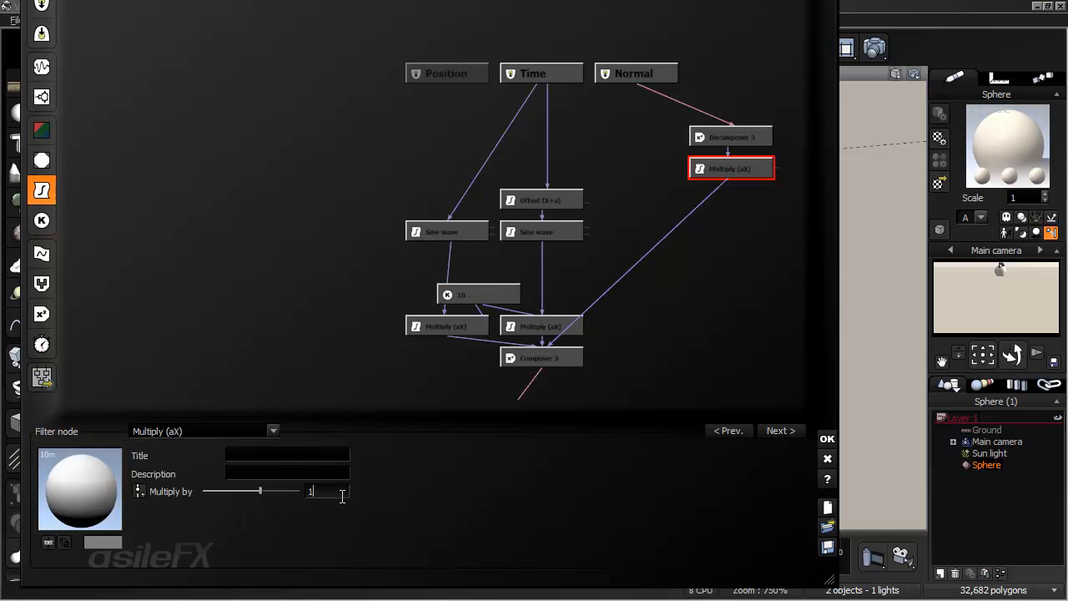
{"action": "type", "text": "0"}
{"action": "key", "text": "Return"}
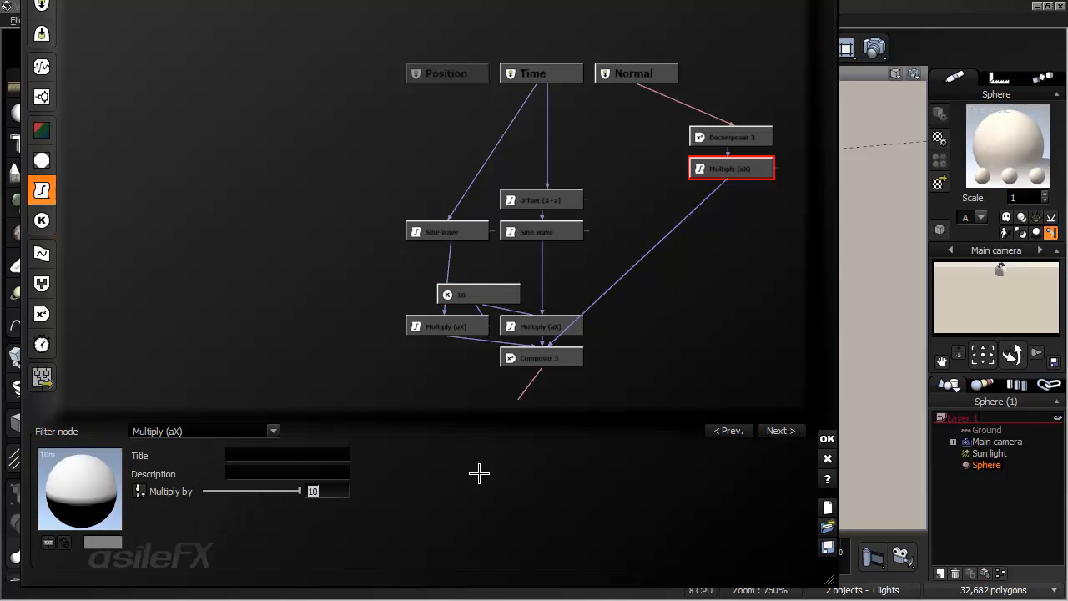
{"action": "left_click", "coordinate": [827, 437]}
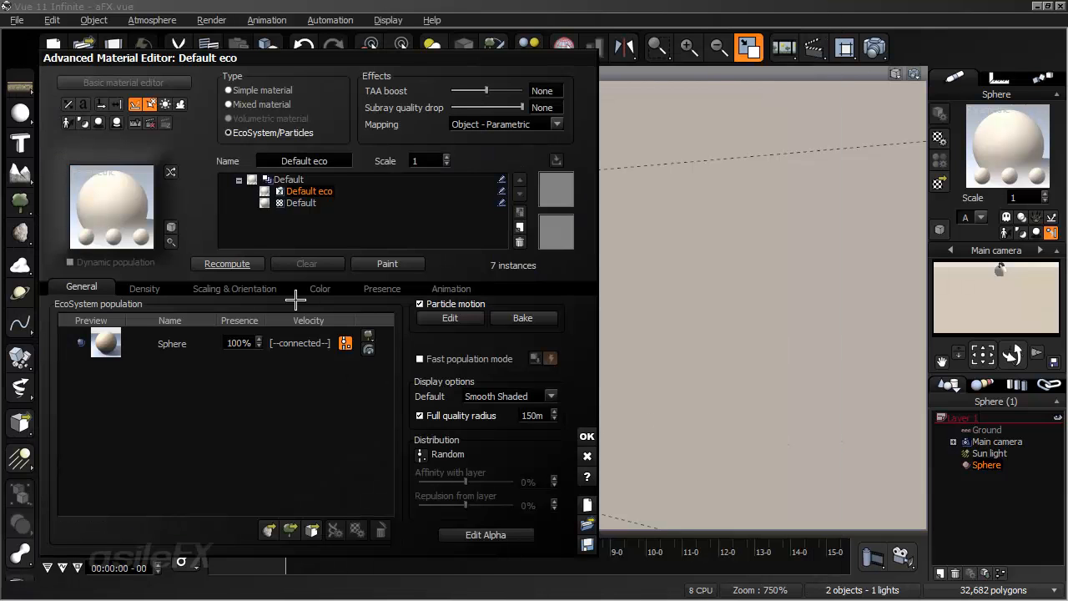
{"action": "left_click", "coordinate": [586, 435]}
Step: Preview the particle emission from several angles up to 00:00:10 - 15
{"action": "left_click_drag", "start_coordinate": [284, 546], "coordinate": [393, 542]}
{"action": "right_click_drag", "start_coordinate": [510, 304], "coordinate": [630, 368]}
{"action": "left_click_drag", "start_coordinate": [400, 547], "coordinate": [519, 546]}
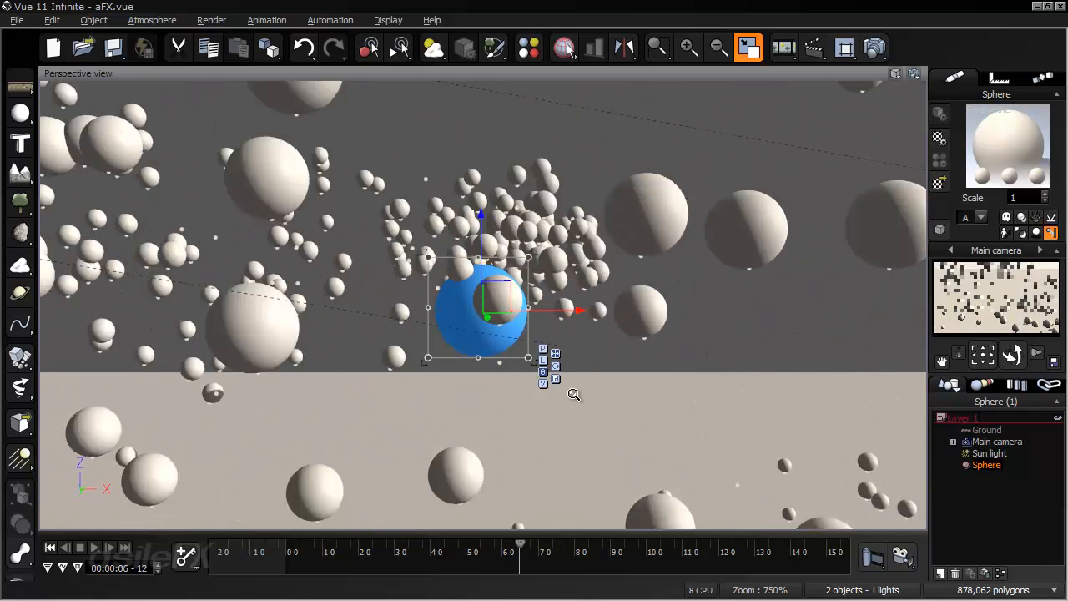
{"action": "scroll", "coordinate": [574, 395], "scroll_direction": "down", "scroll_amount": 10}
{"action": "right_click_drag", "start_coordinate": [584, 298], "coordinate": [478, 567]}
{"action": "left_click_drag", "start_coordinate": [522, 545], "coordinate": [668, 552]}
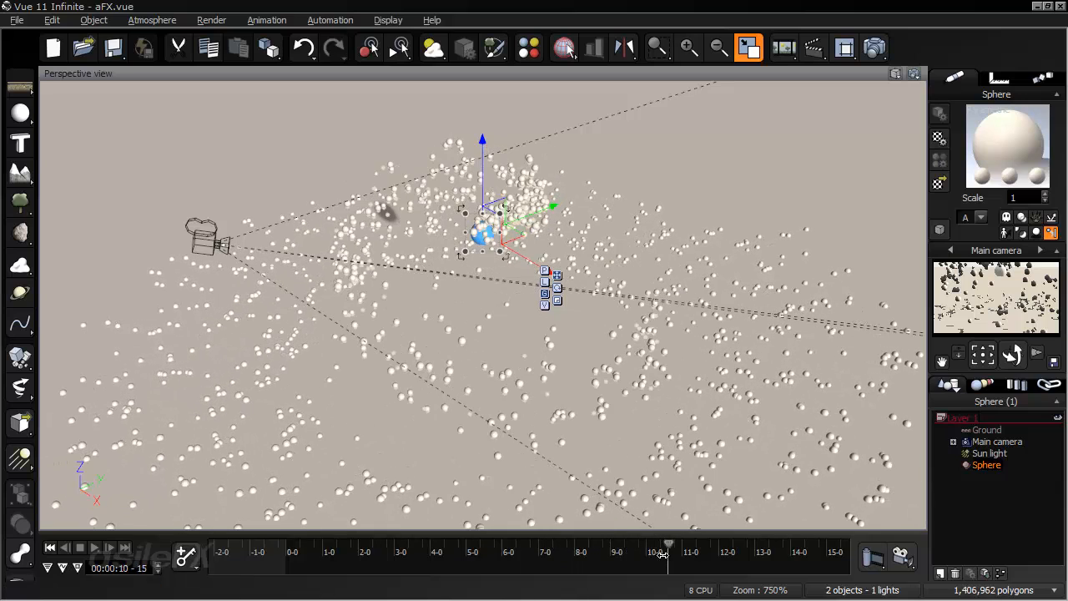
Step: Replay the emission close to the sphere from the first frame to 00:00:03 - 07, and return to the first frame
{"action": "left_click", "coordinate": [49, 546]}
{"action": "scroll", "coordinate": [498, 242], "scroll_direction": "up", "scroll_amount": 3}
{"action": "right_click_drag", "start_coordinate": [499, 241], "coordinate": [391, 511]}
{"action": "left_click_drag", "start_coordinate": [285, 551], "coordinate": [402, 556]}
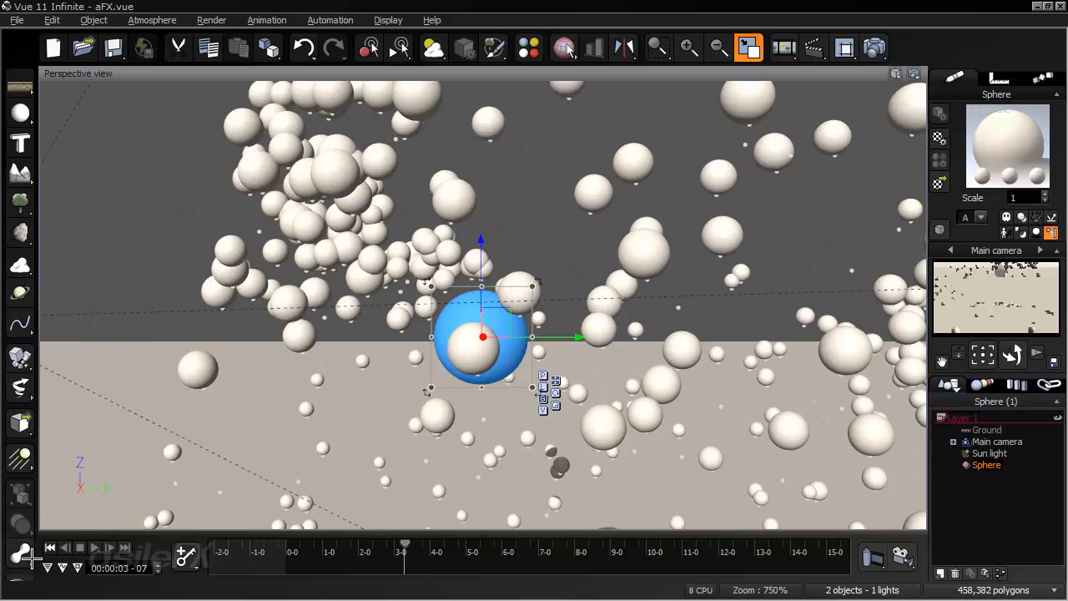
{"action": "left_click", "coordinate": [50, 547]}
Step: Reopen the sphere's velocity graph, and move the Offset and both Sine wave nodes lower, just above the constant 10 node
{"action": "right_click", "coordinate": [981, 140]}
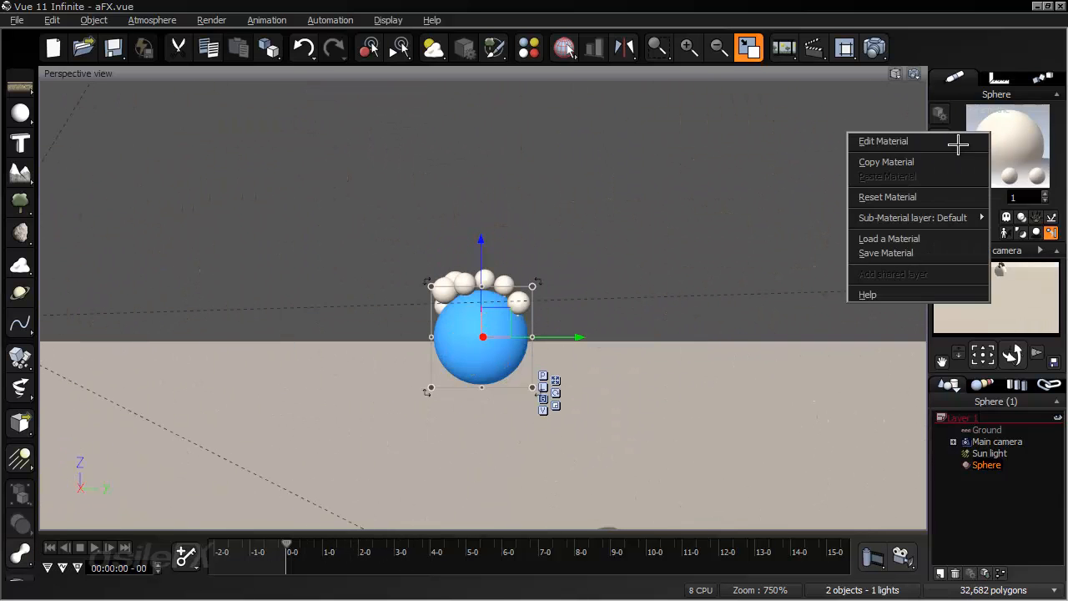
{"action": "left_click", "coordinate": [957, 144]}
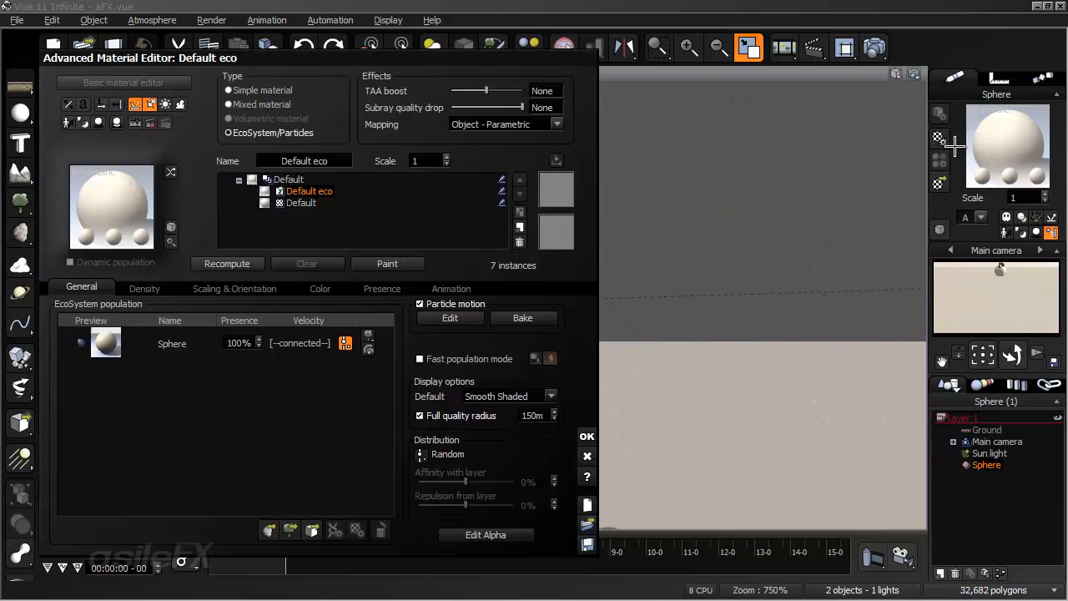
{"action": "left_click", "coordinate": [345, 343]}
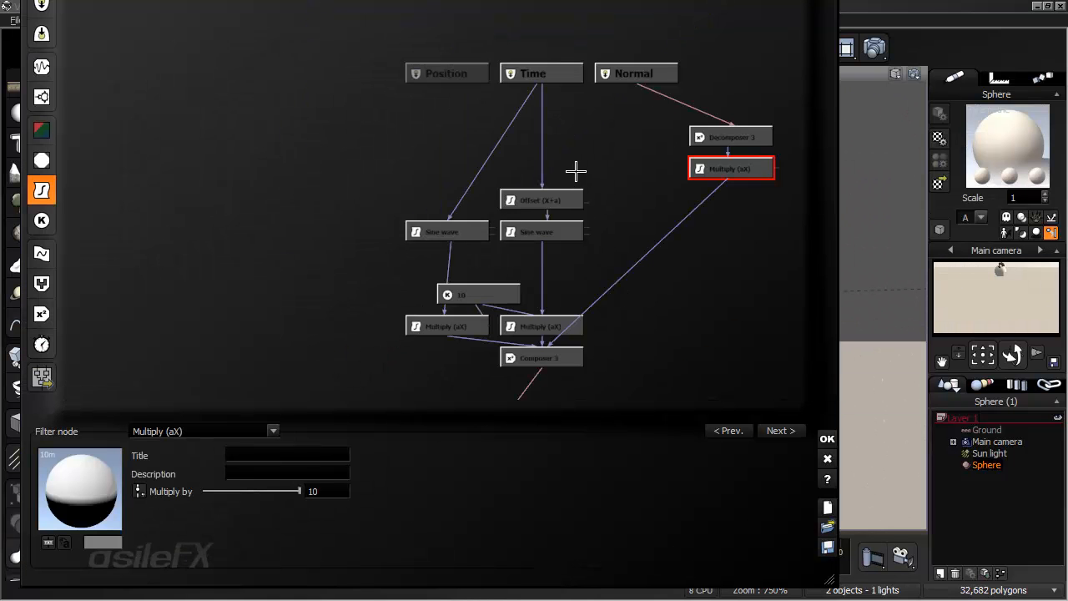
{"action": "left_click", "coordinate": [553, 201]}
{"action": "left_click", "coordinate": [438, 235]}
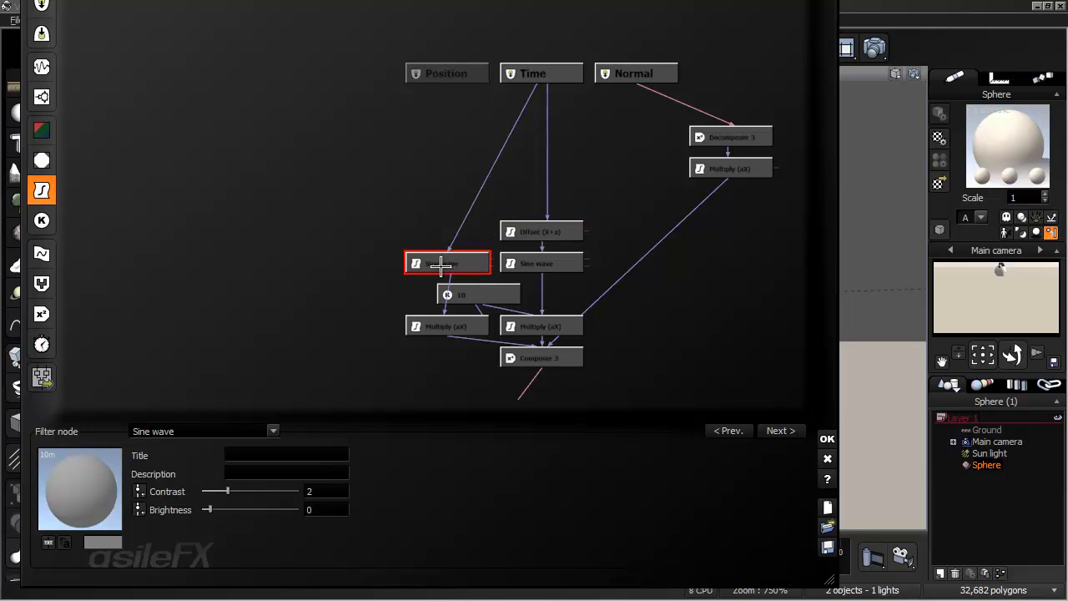
Step: Insert a Multiply (aX) filter between Time and the Sine wave and Offset nodes, and place it above the first Sine wave
{"action": "left_click", "coordinate": [526, 148]}
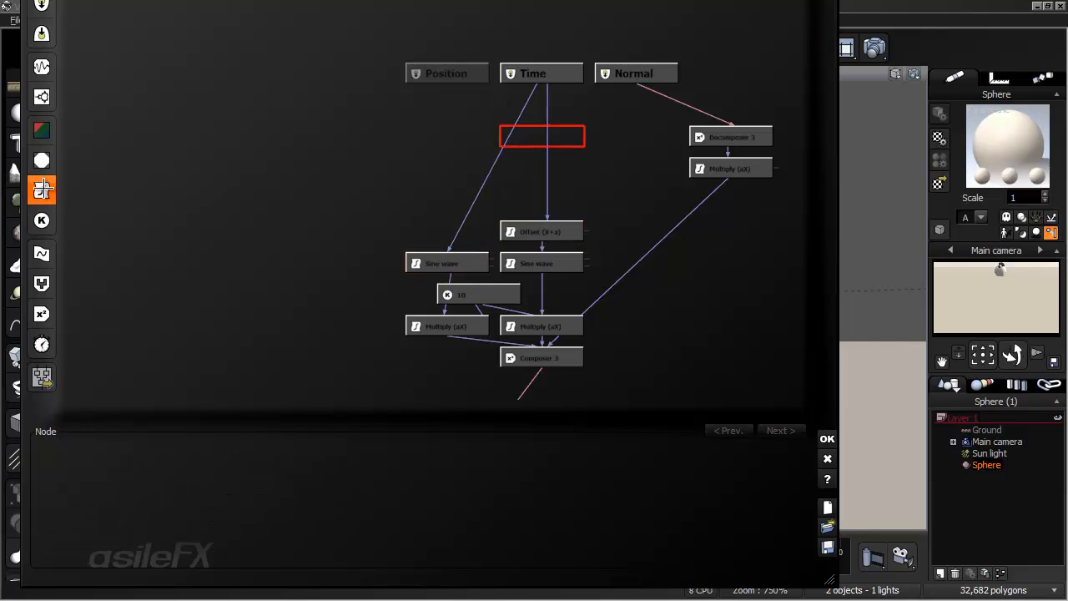
{"action": "left_click", "coordinate": [42, 191]}
{"action": "left_click", "coordinate": [239, 431]}
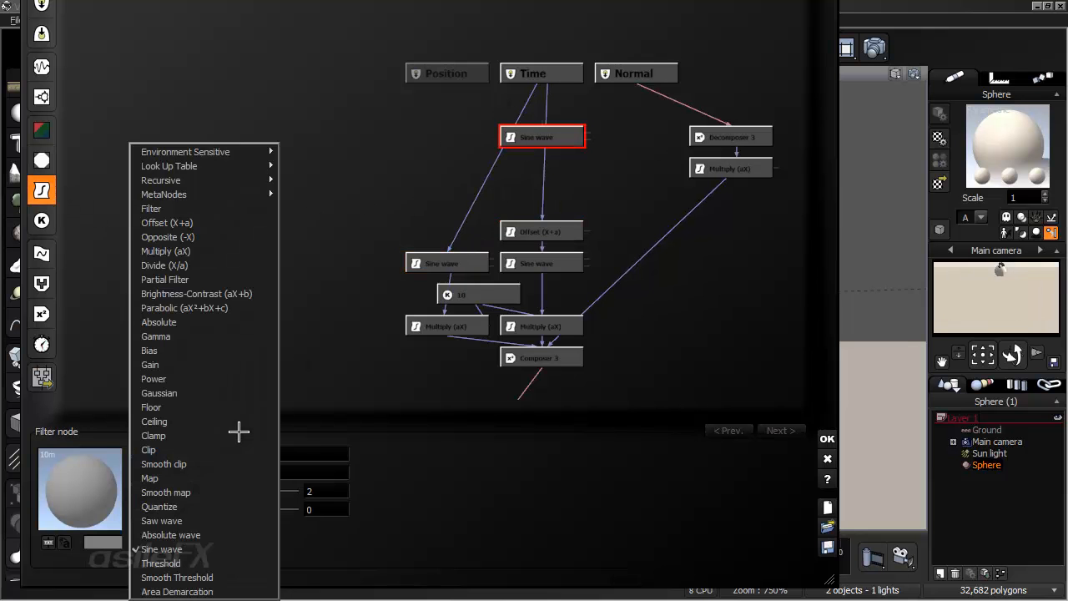
{"action": "left_click", "coordinate": [227, 252]}
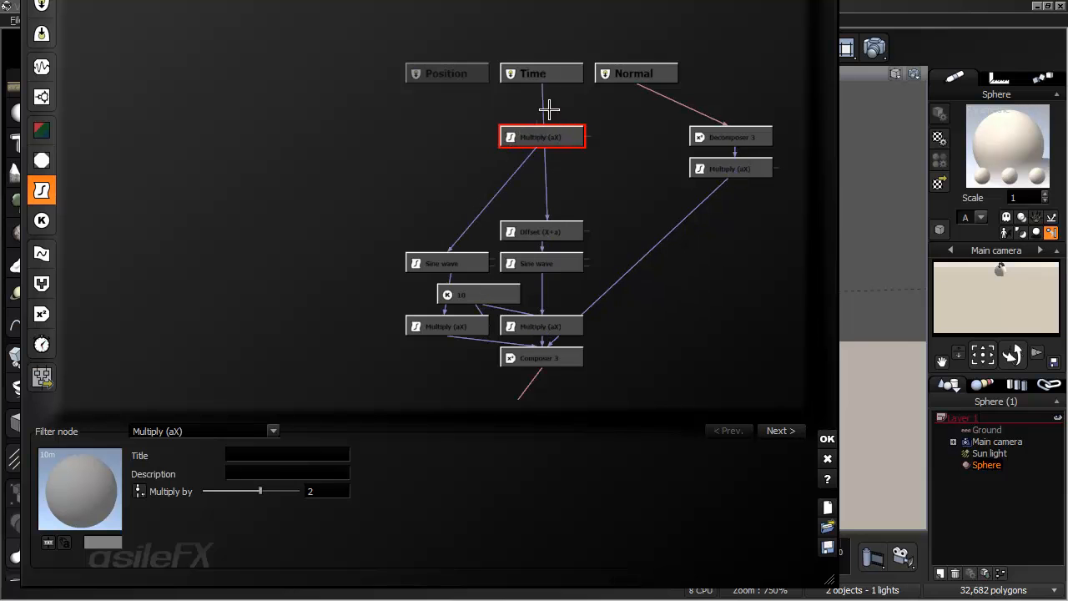
{"action": "left_click_drag", "start_coordinate": [542, 88], "coordinate": [544, 200]}
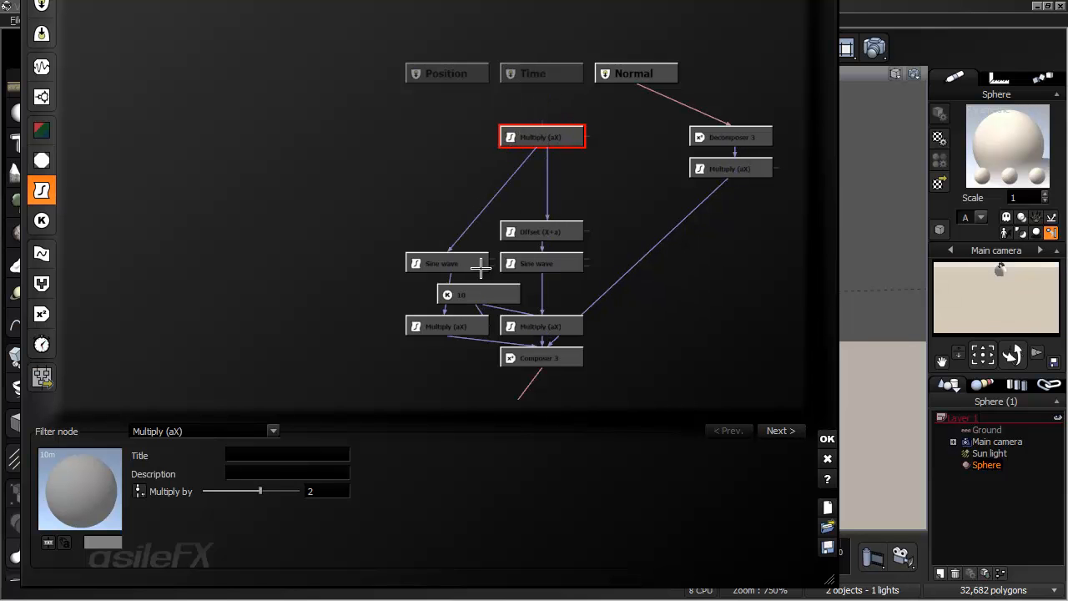
{"action": "left_click_drag", "start_coordinate": [539, 119], "coordinate": [540, 78]}
{"action": "left_click_drag", "start_coordinate": [555, 136], "coordinate": [461, 168]}
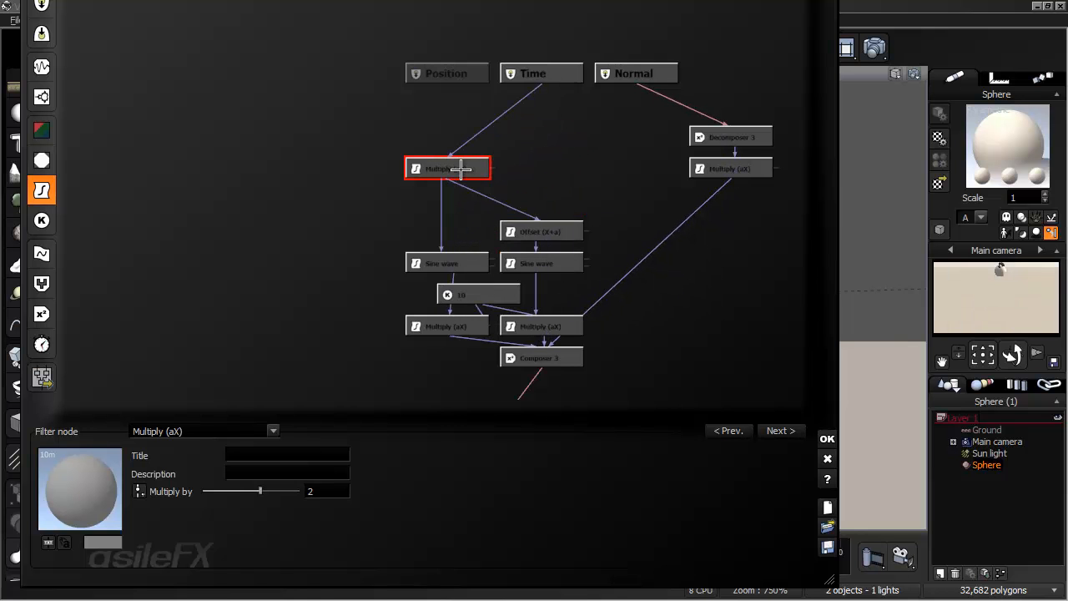
Step: Drive the new Multiply node's factor with a Perlin Value noise node fed by Position, and place the noise between Time and Normal
{"action": "left_click", "coordinate": [527, 141]}
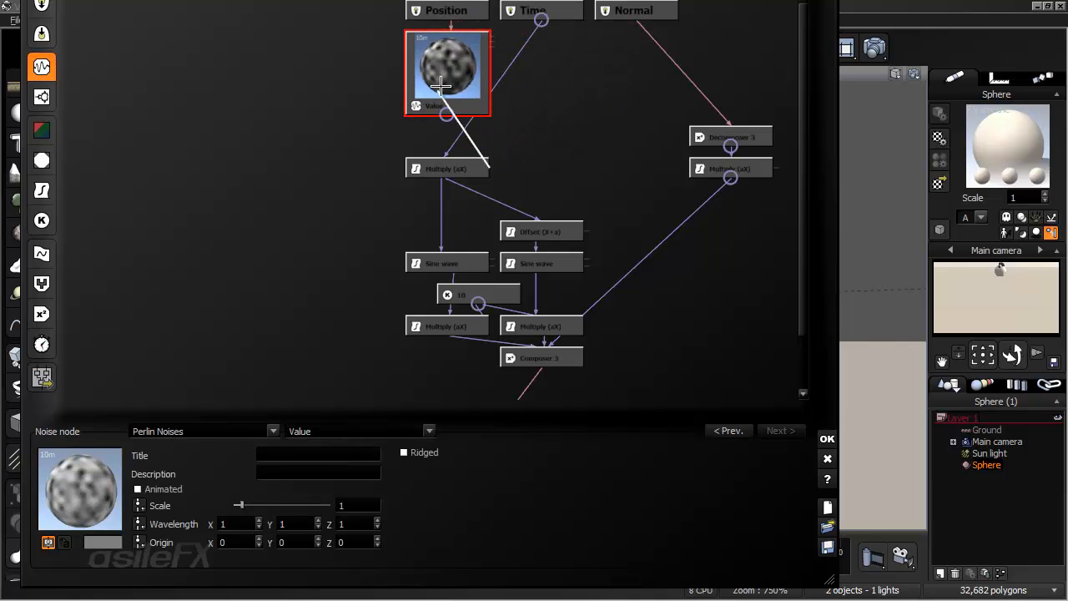
{"action": "left_click", "coordinate": [576, 114]}
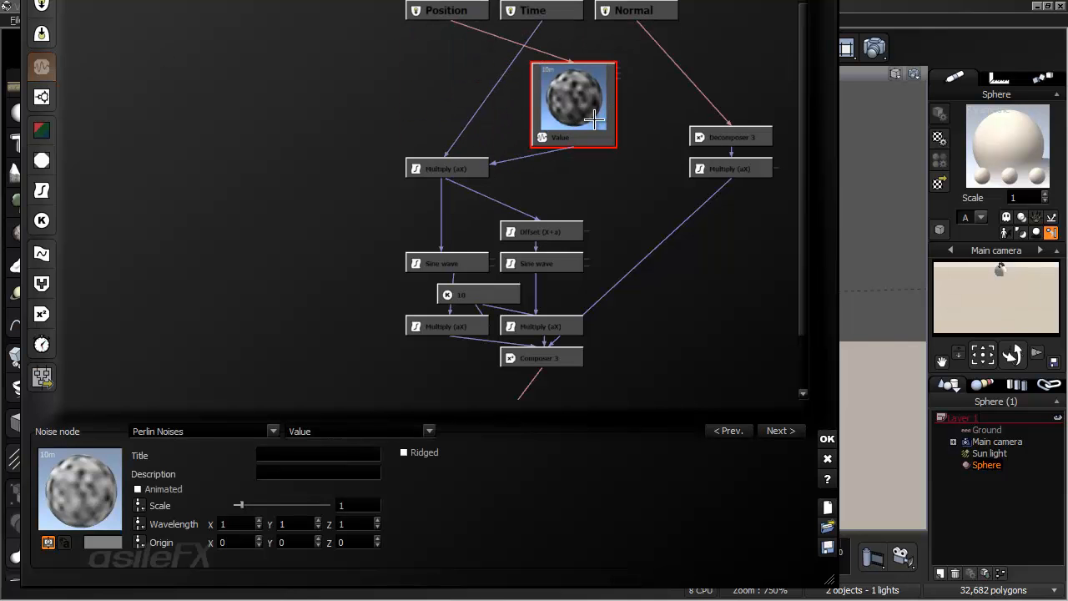
Step: Swap the noise link on the Multiply (aX) factor for a constant 2 node, remove that constant, and restore the noise link
{"action": "left_click_drag", "start_coordinate": [703, 438], "coordinate": [691, 502]}
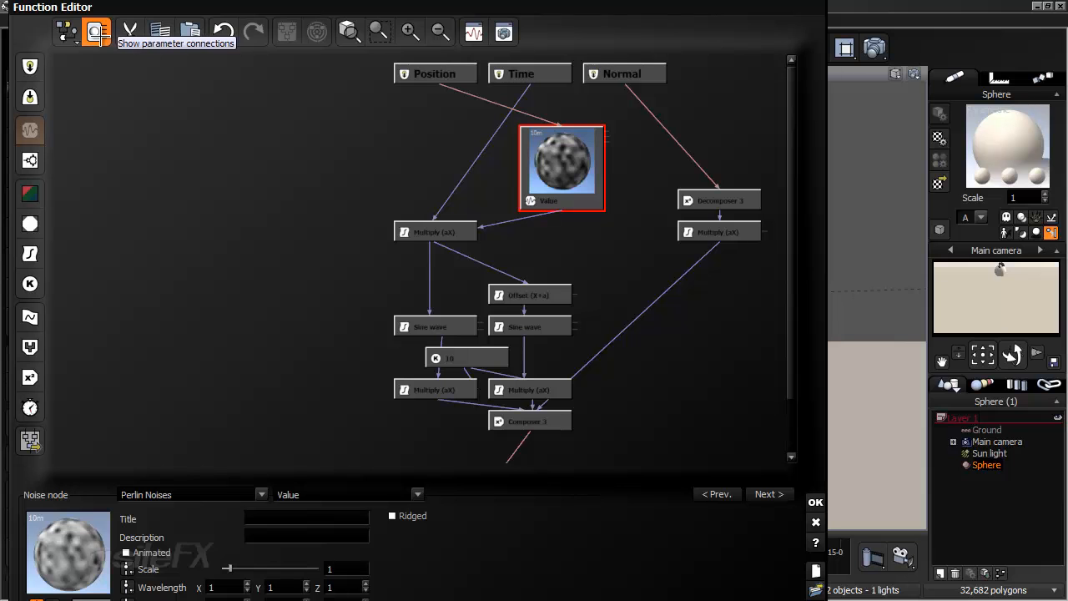
{"action": "left_click", "coordinate": [491, 224]}
{"action": "key", "text": "Delete"}
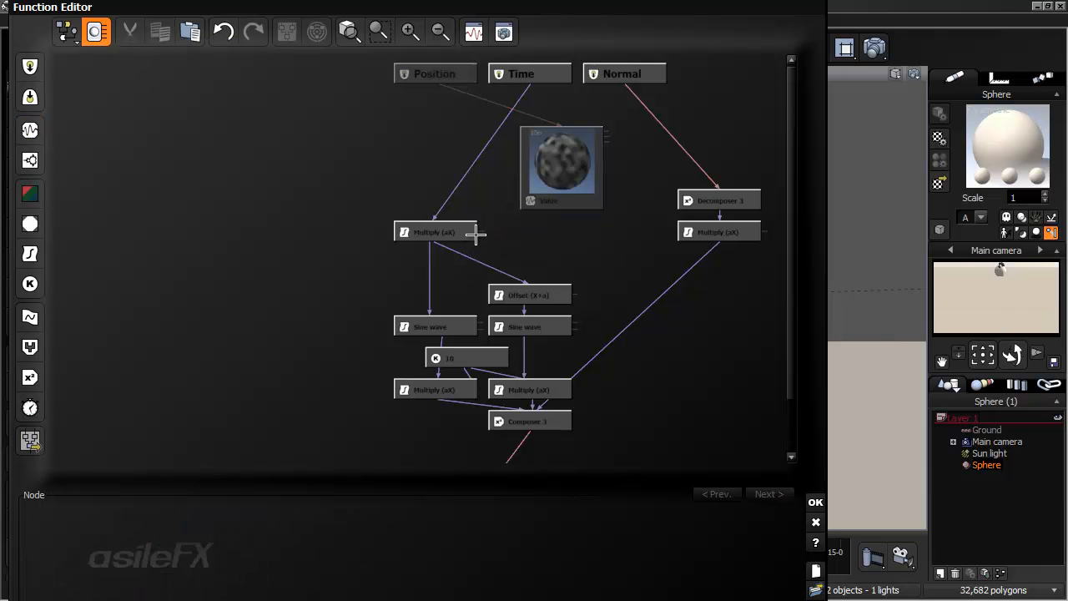
{"action": "left_click", "coordinate": [438, 234]}
{"action": "left_click", "coordinate": [125, 555]}
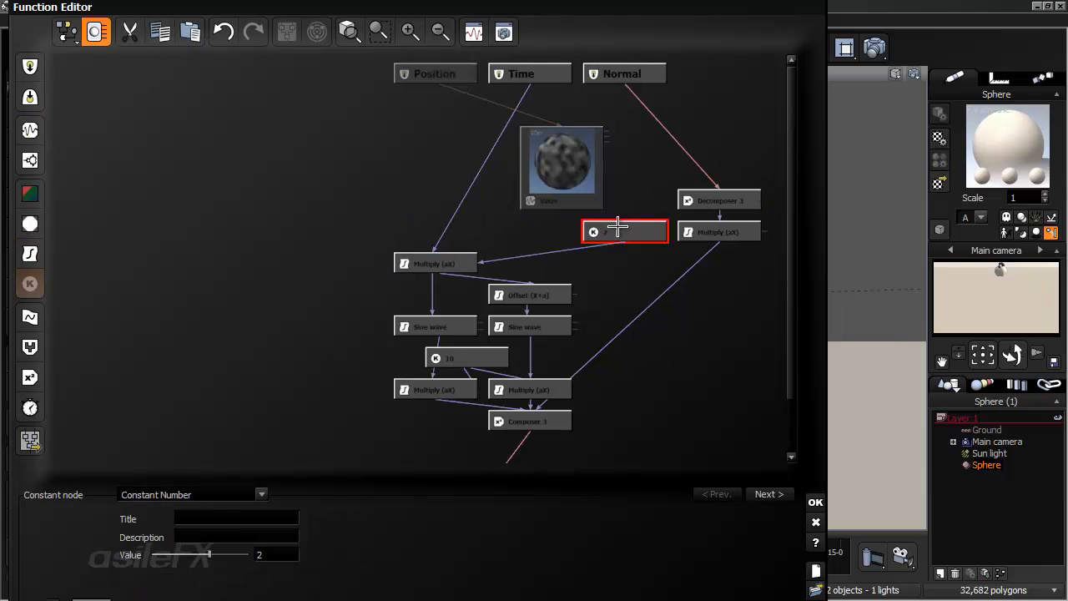
{"action": "key", "text": "Delete"}
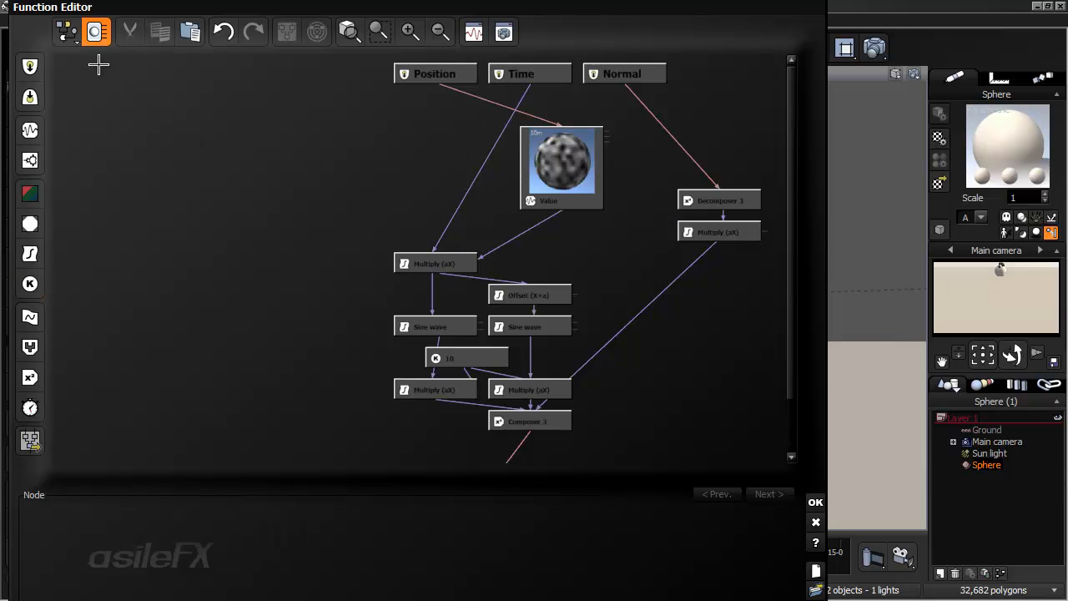
Step: Examine the graph's display options and the connection options of the Multiply by parameter
{"action": "left_click", "coordinate": [67, 32]}
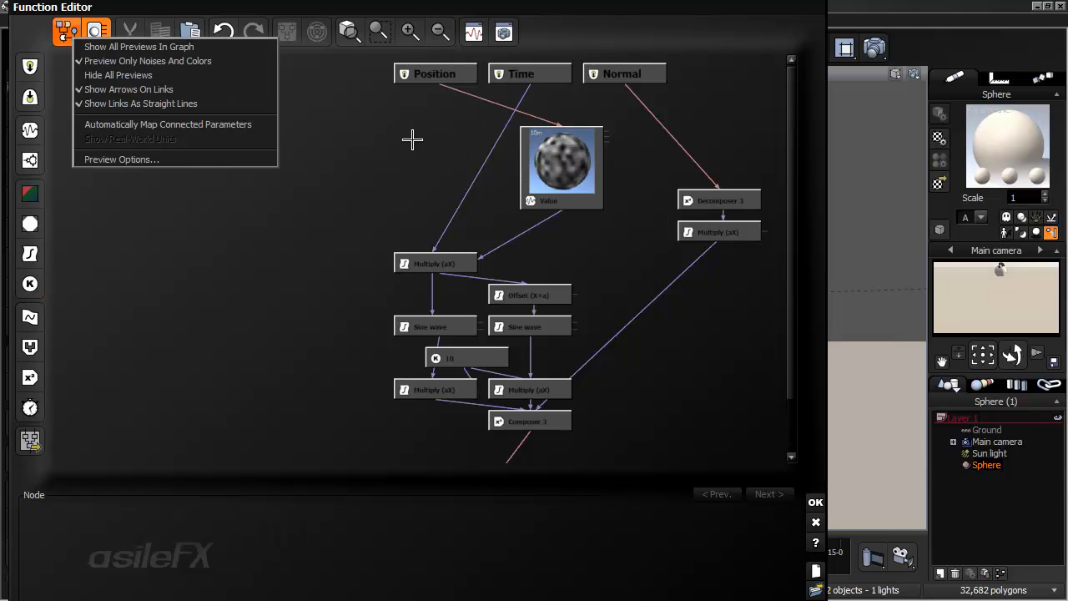
{"action": "left_click", "coordinate": [409, 180]}
{"action": "left_click", "coordinate": [419, 264]}
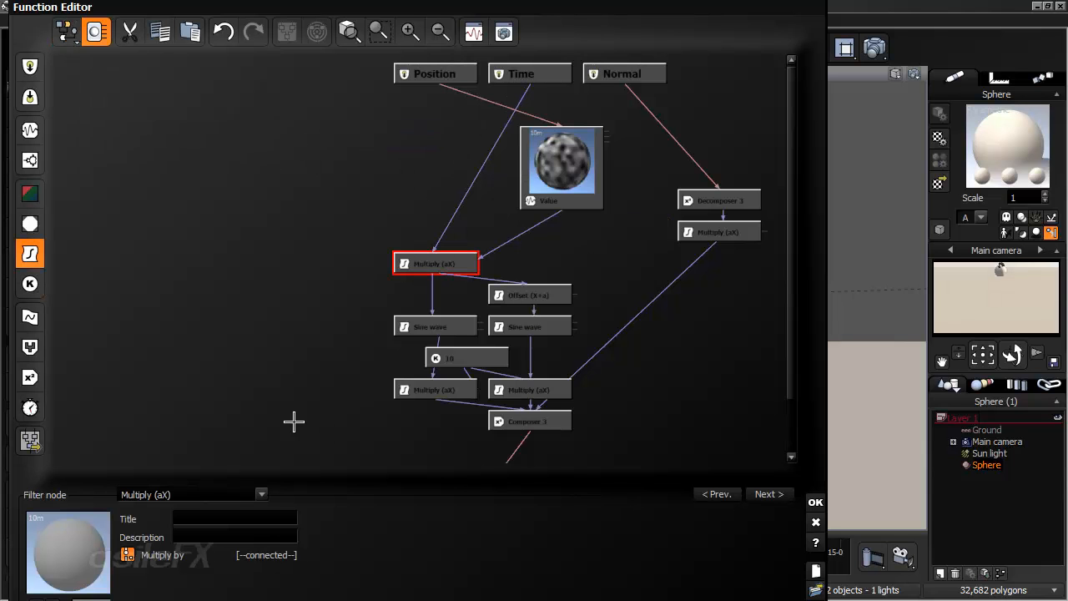
{"action": "left_click_drag", "start_coordinate": [284, 589], "coordinate": [290, 545]}
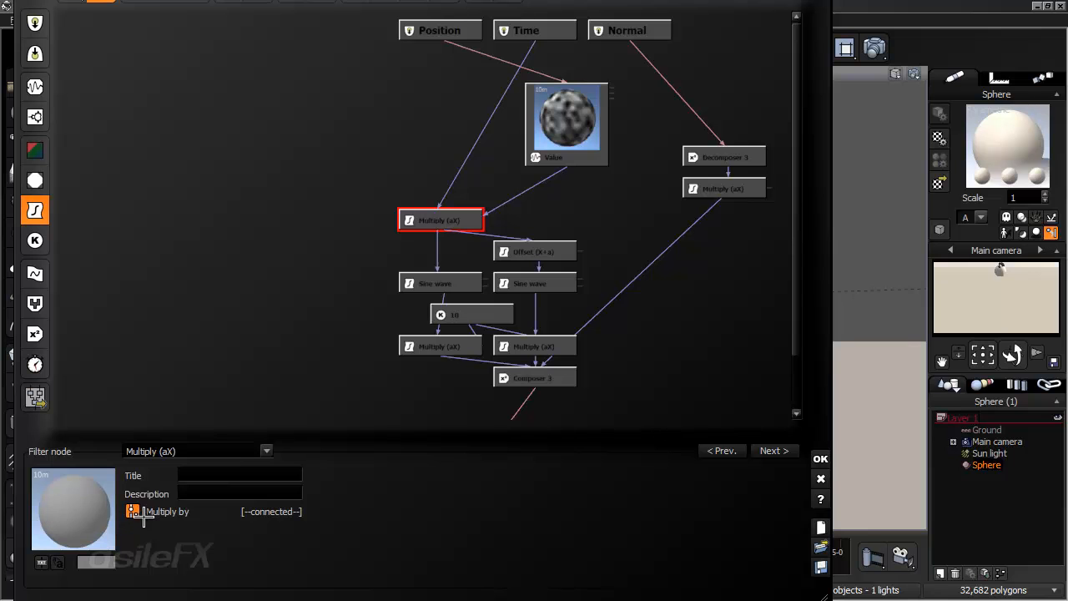
{"action": "left_click", "coordinate": [131, 511]}
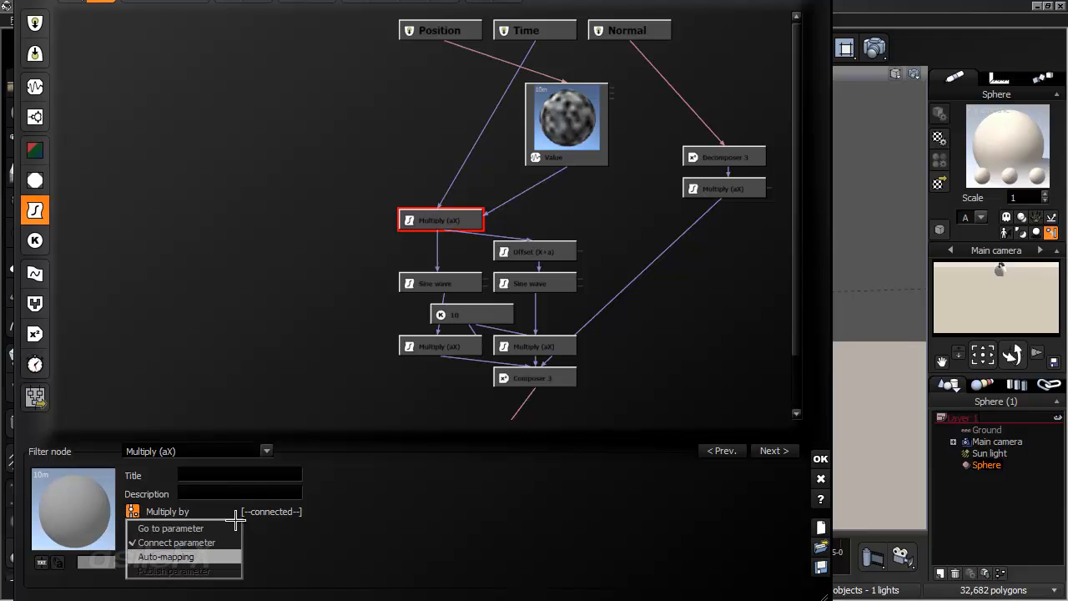
{"action": "left_click", "coordinate": [582, 189]}
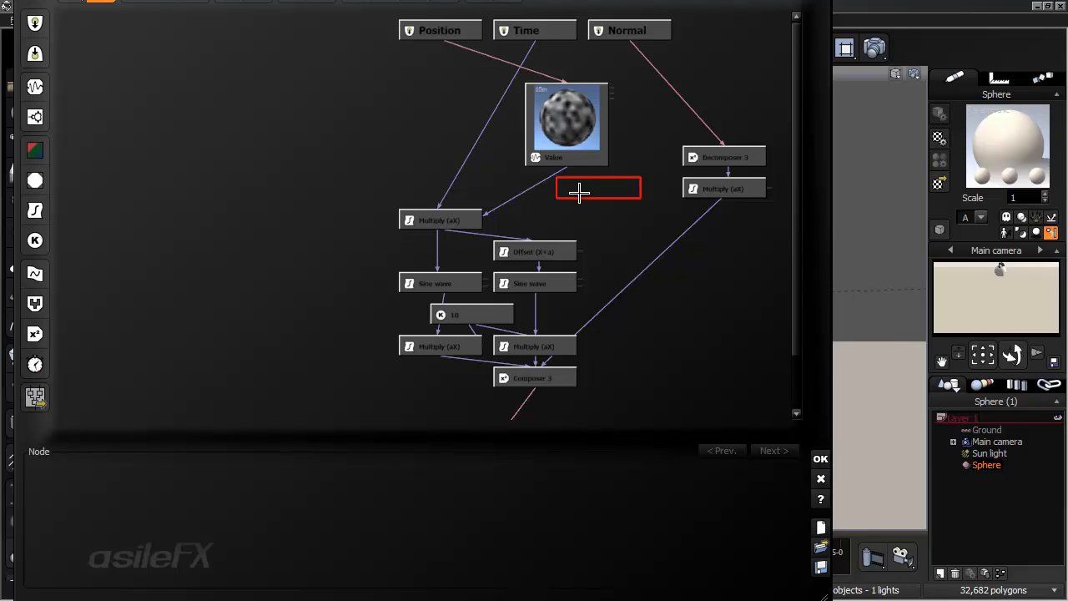
Step: Move the noise node closer to the Multiply (aX) node, and accept the graph with the EcoSystem population recomputed
{"action": "left_click_drag", "start_coordinate": [566, 139], "coordinate": [483, 170]}
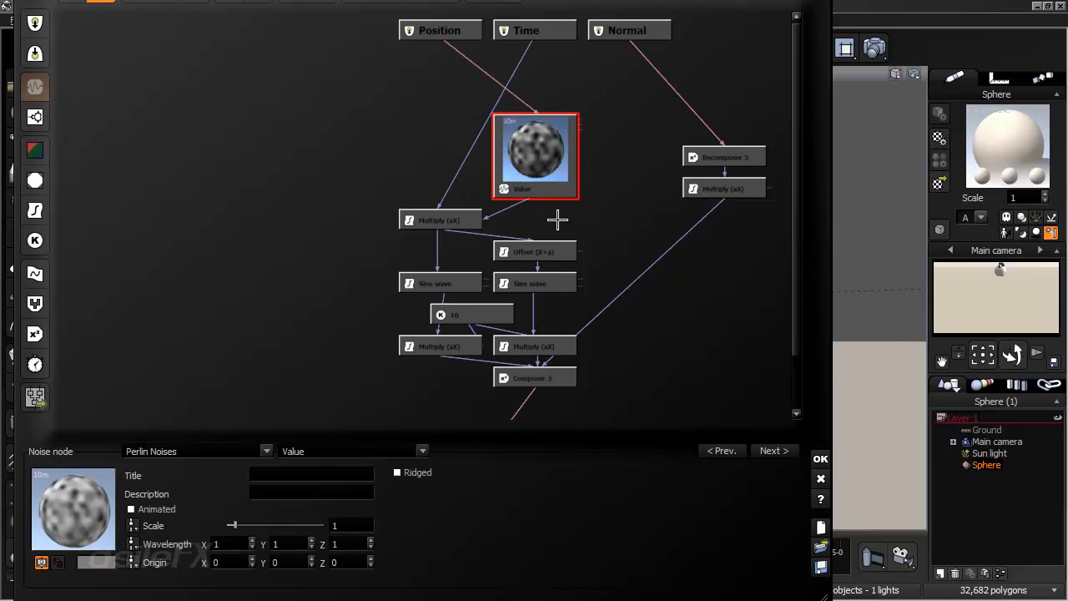
{"action": "left_click_drag", "start_coordinate": [584, 141], "coordinate": [578, 155]}
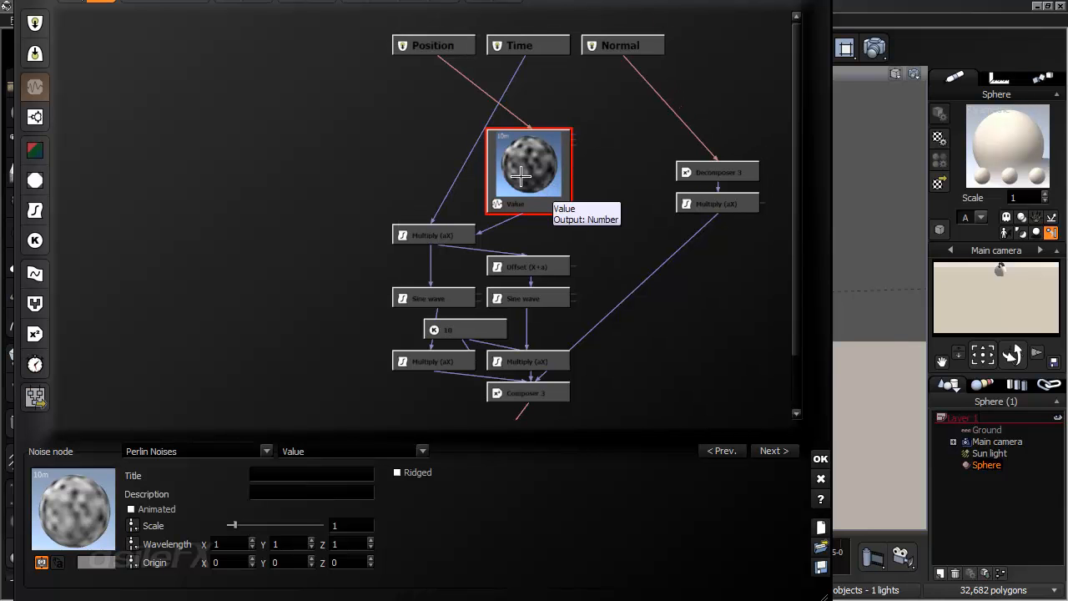
{"action": "left_click", "coordinate": [821, 456]}
{"action": "left_click", "coordinate": [242, 264]}
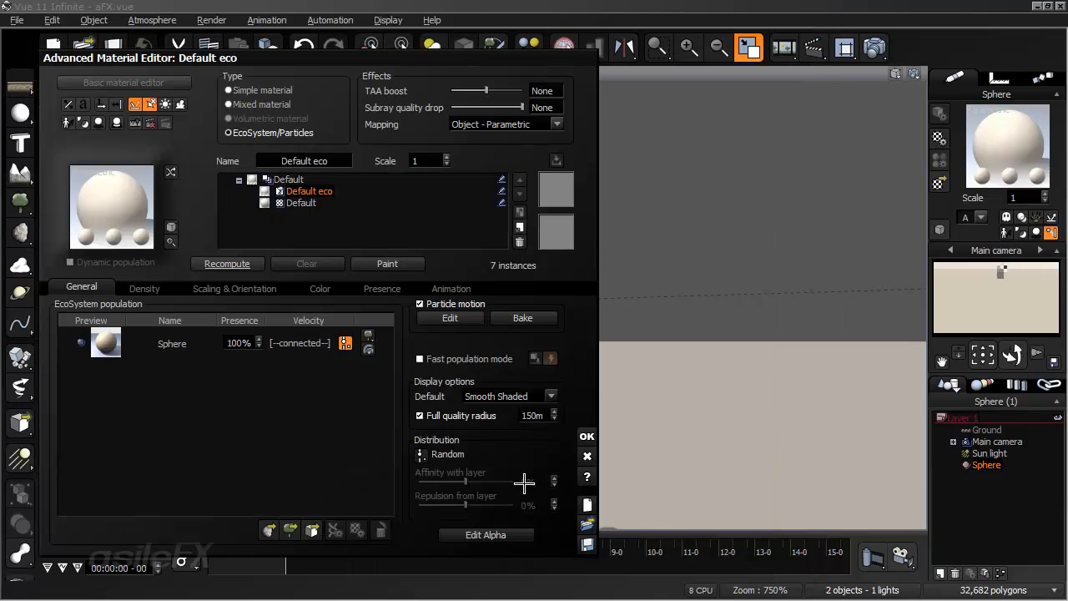
{"action": "left_click", "coordinate": [587, 436]}
Step: Replay the emission around the sphere to 00:00:05 - 02 from several angles, and return to the first frame
{"action": "left_click_drag", "start_coordinate": [284, 544], "coordinate": [407, 547]}
{"action": "right_click_drag", "start_coordinate": [460, 422], "coordinate": [582, 308]}
{"action": "middle_click_drag", "start_coordinate": [582, 308], "coordinate": [592, 272]}
{"action": "right_click_drag", "start_coordinate": [637, 247], "coordinate": [529, 485]}
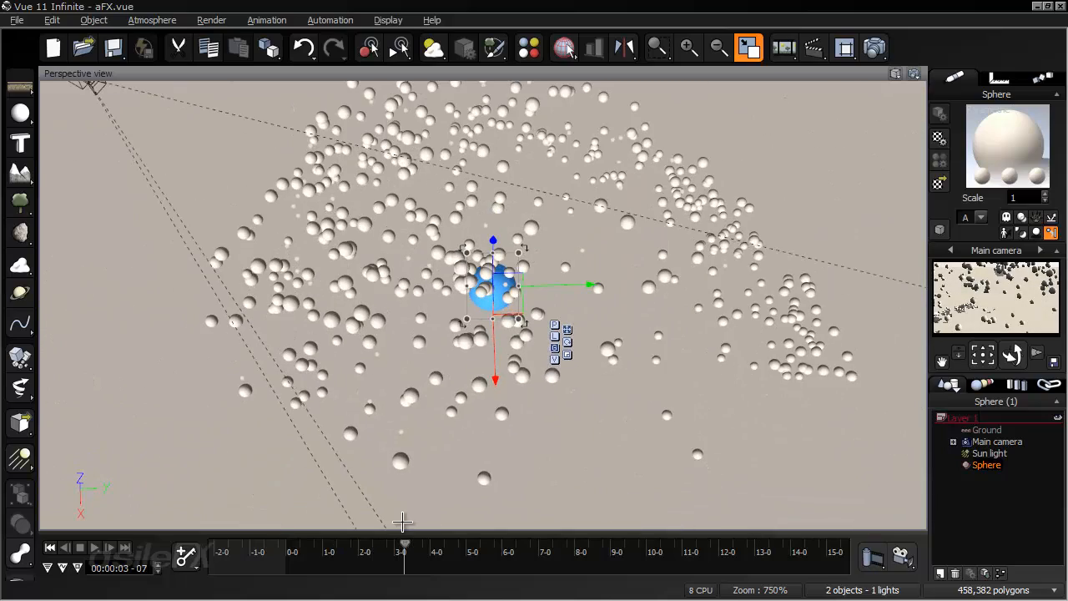
{"action": "left_click_drag", "start_coordinate": [406, 543], "coordinate": [470, 543]}
{"action": "right_click_drag", "start_coordinate": [548, 426], "coordinate": [578, 219]}
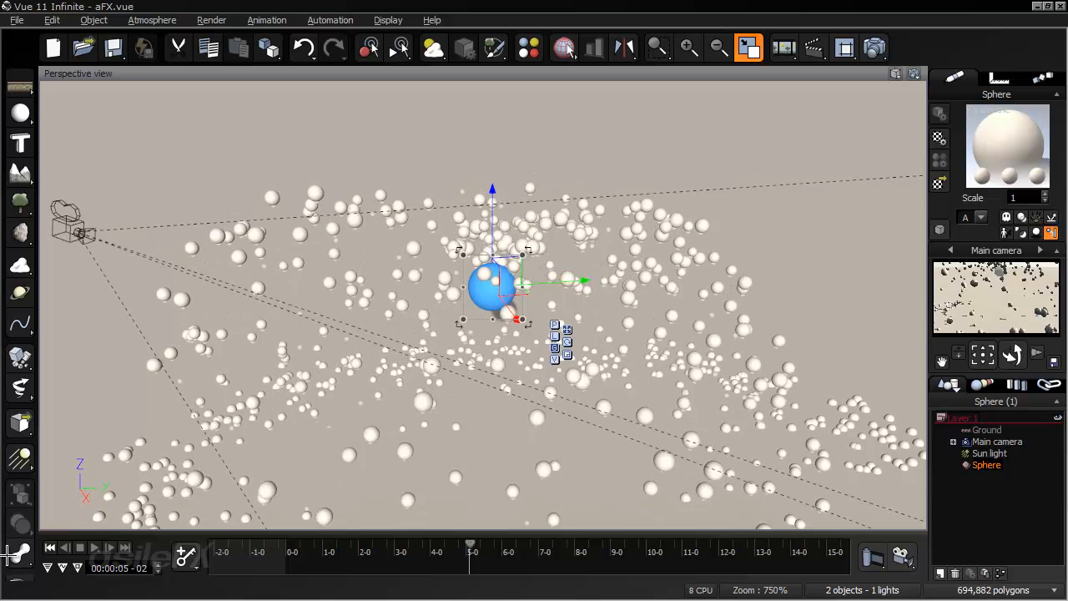
{"action": "left_click", "coordinate": [56, 548]}
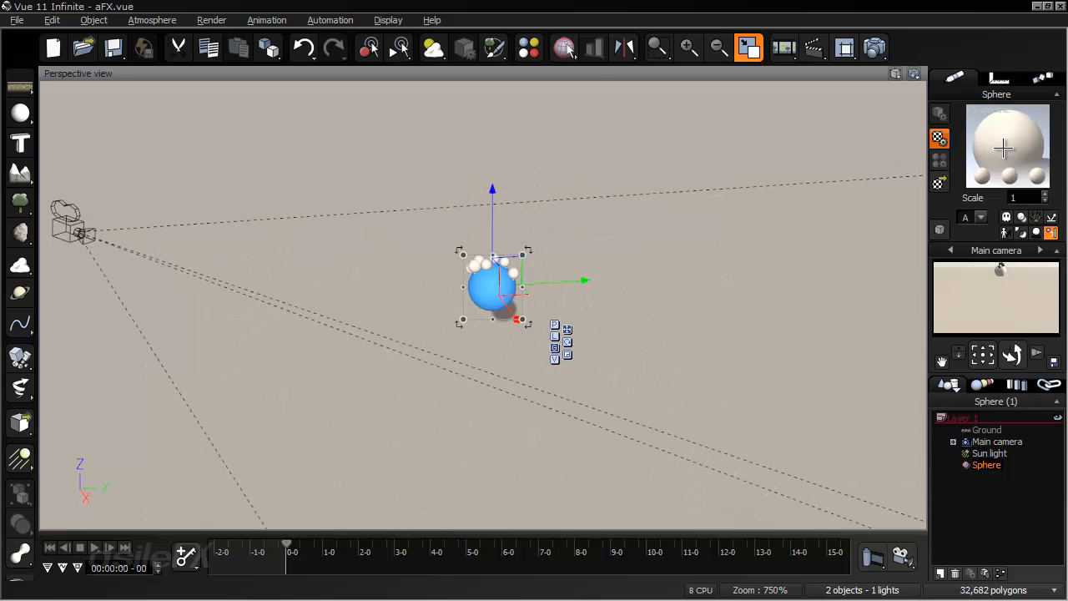
Step: Make the Perlin Value noise in the sphere's velocity graph animated, and accept the graph and material
{"action": "right_click", "coordinate": [993, 147]}
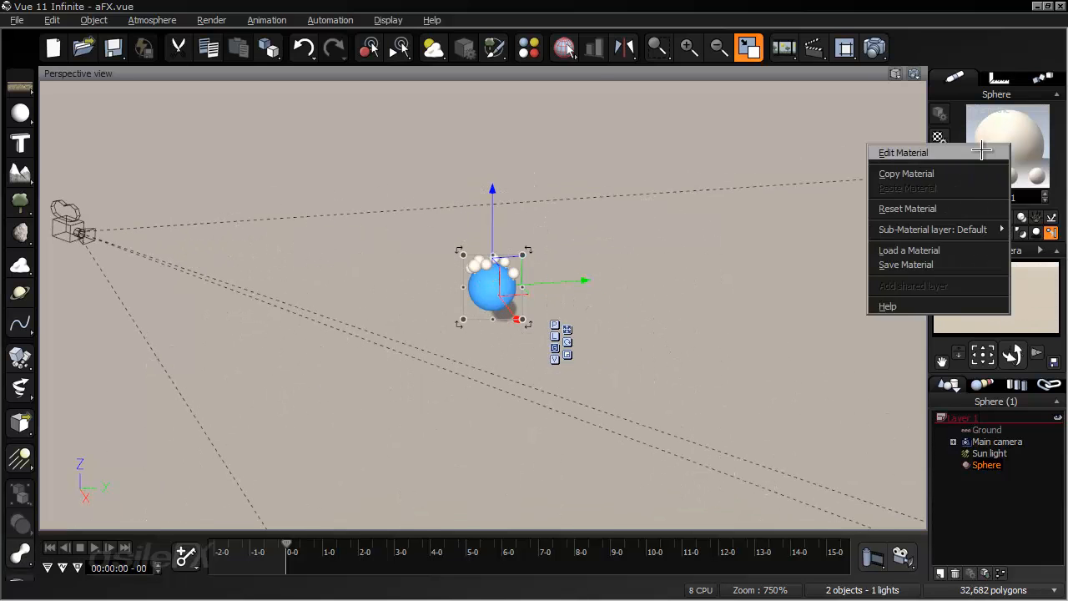
{"action": "left_click", "coordinate": [897, 151]}
{"action": "left_click", "coordinate": [345, 343]}
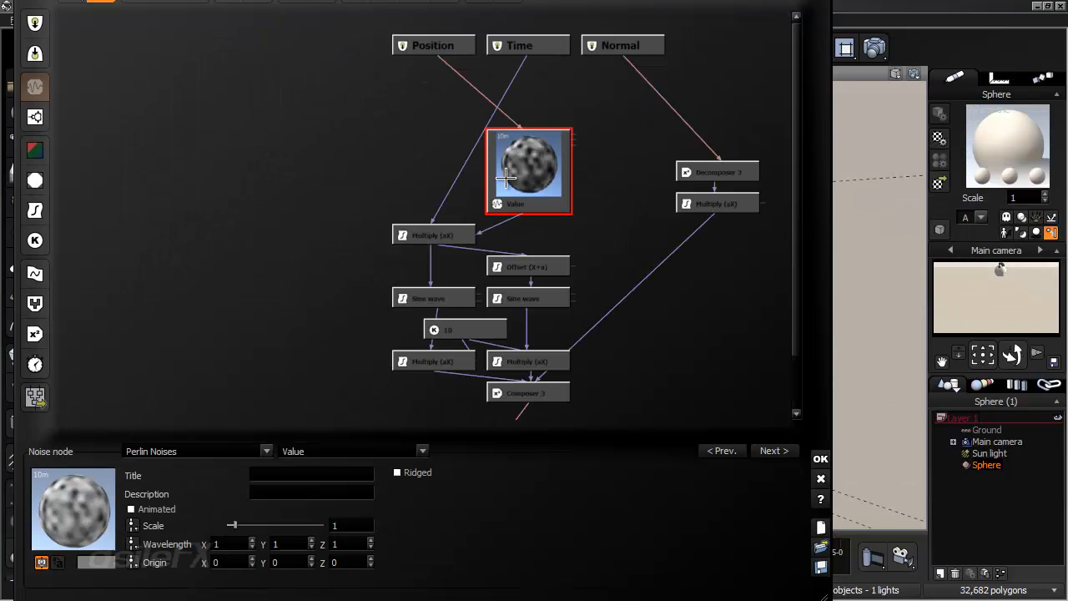
{"action": "left_click", "coordinate": [150, 509]}
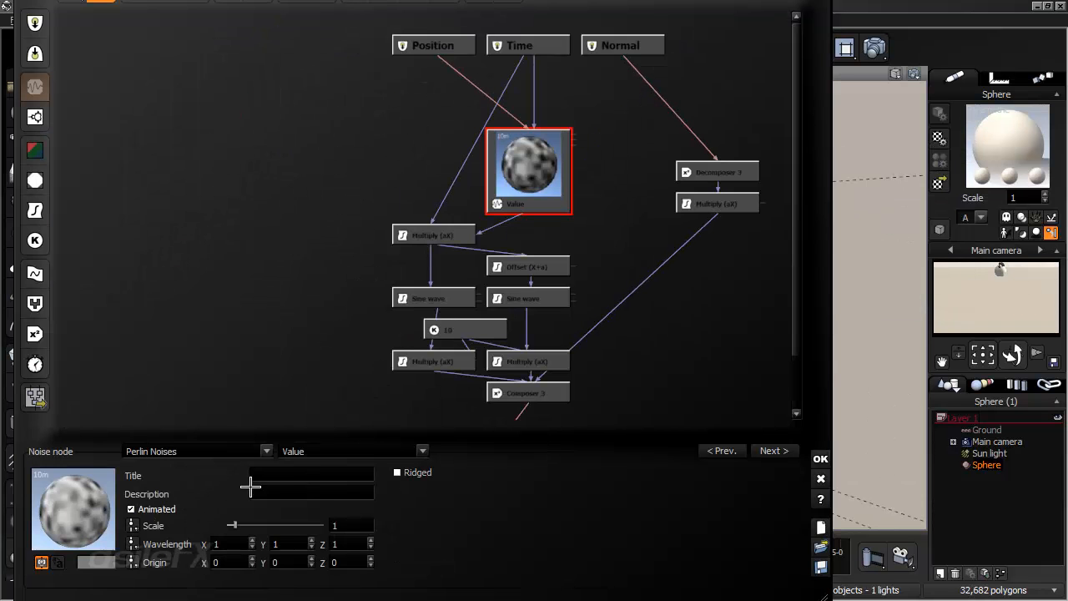
{"action": "left_click", "coordinate": [821, 458]}
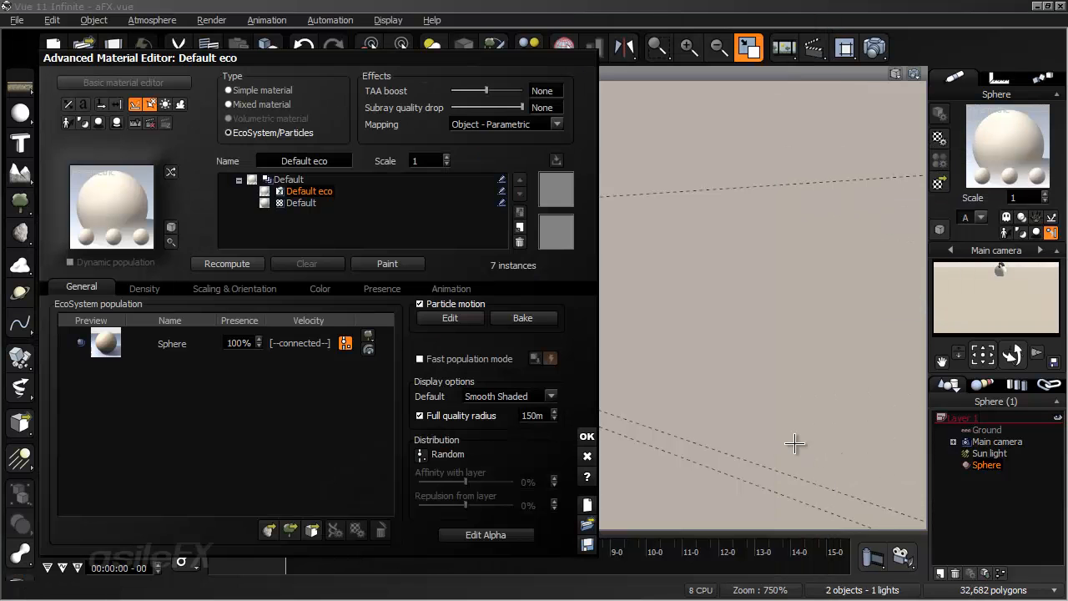
{"action": "left_click", "coordinate": [594, 440]}
Step: Replay the emission from the first frame to 00:00:07 - 24, and view it from near ground level
{"action": "left_click_drag", "start_coordinate": [287, 551], "coordinate": [527, 552]}
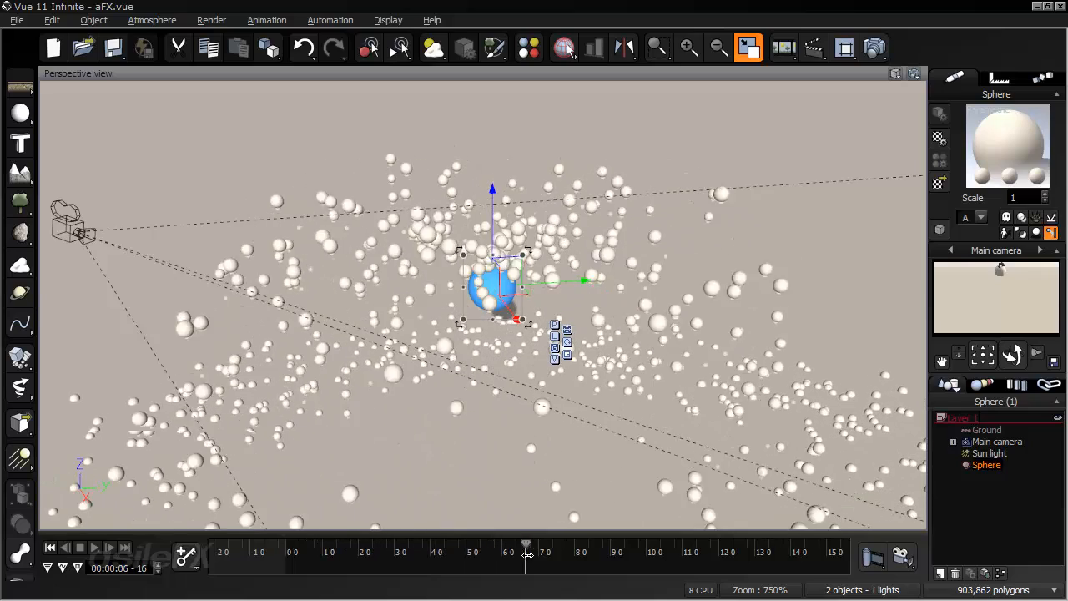
{"action": "right_click_drag", "start_coordinate": [503, 426], "coordinate": [577, 320]}
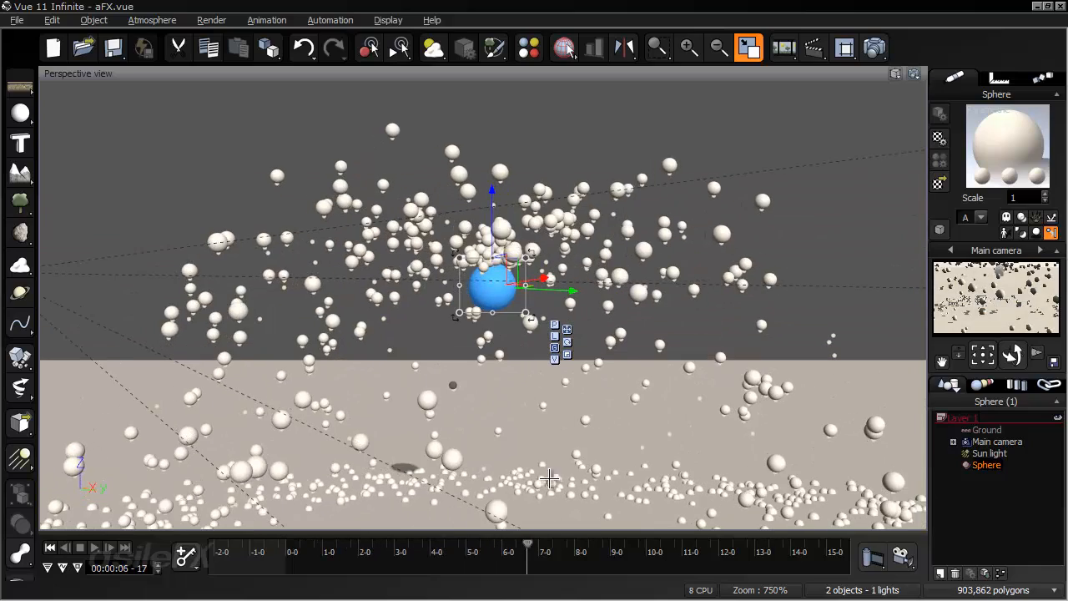
{"action": "left_click_drag", "start_coordinate": [526, 546], "coordinate": [574, 551]}
Step: Delete the Perlin Value noise node from the sphere's velocity graph, and accept the graph and material
{"action": "right_click", "coordinate": [981, 143]}
{"action": "left_click", "coordinate": [978, 150]}
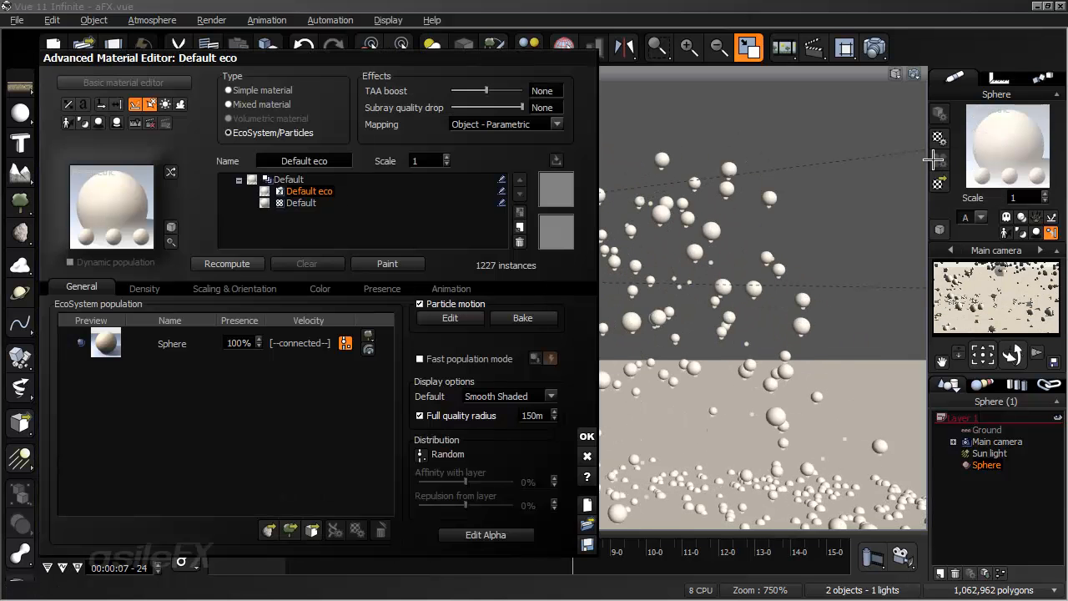
{"action": "left_click", "coordinate": [344, 342]}
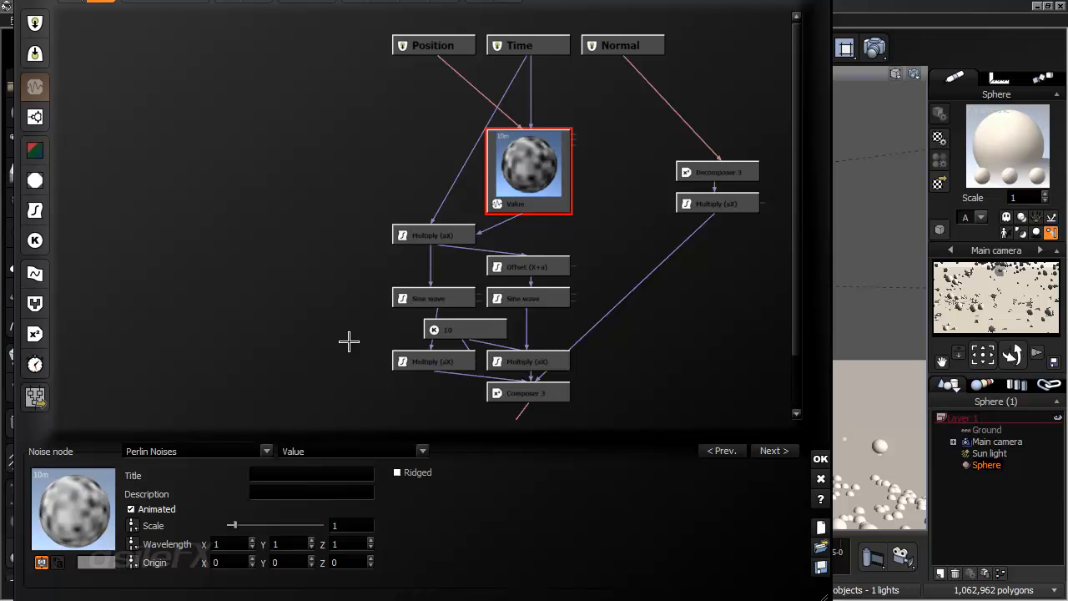
{"action": "left_click", "coordinate": [504, 221]}
{"action": "left_click", "coordinate": [511, 207]}
{"action": "key", "text": "Delete"}
{"action": "left_click", "coordinate": [442, 235]}
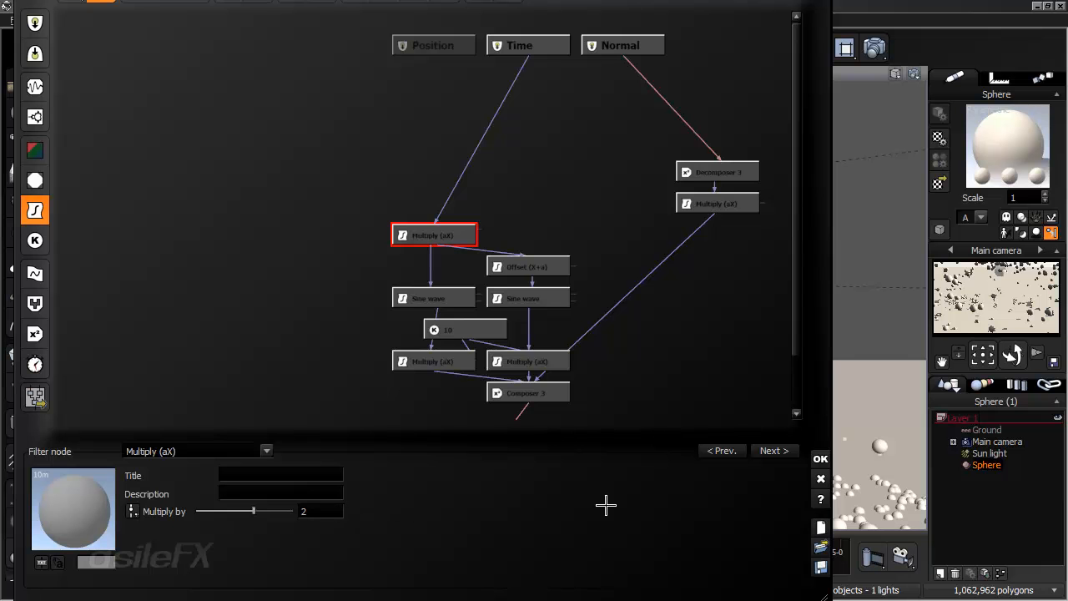
{"action": "left_click", "coordinate": [821, 457]}
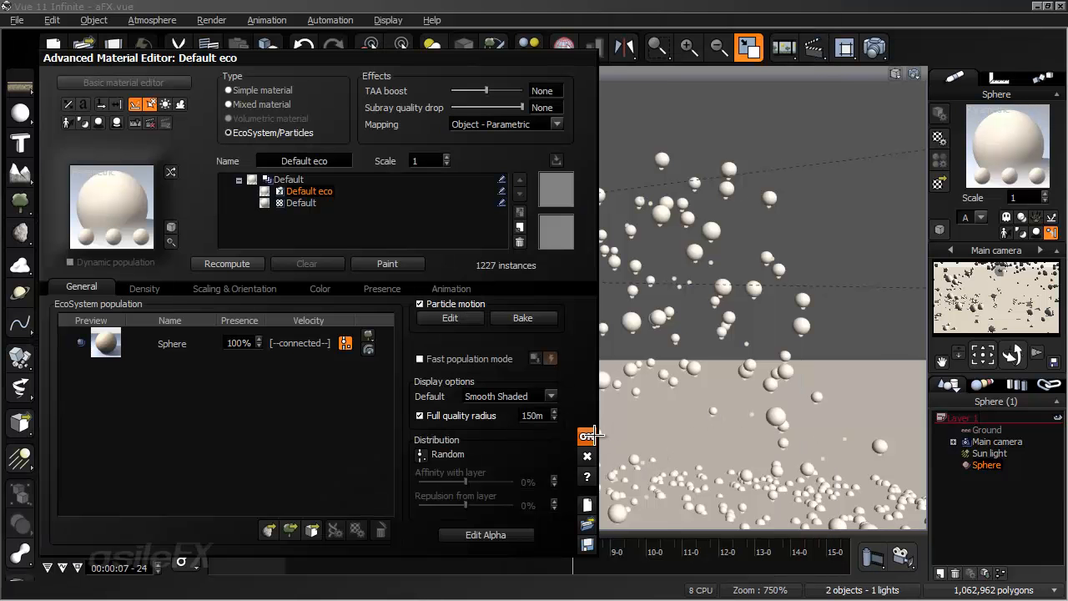
{"action": "left_click", "coordinate": [595, 439]}
Step: Replay the emission from the first frame to 00:00:06 - 21 while viewing it from above, and return to the first frame
{"action": "left_click", "coordinate": [287, 549]}
{"action": "left_click_drag", "start_coordinate": [290, 541], "coordinate": [376, 541]}
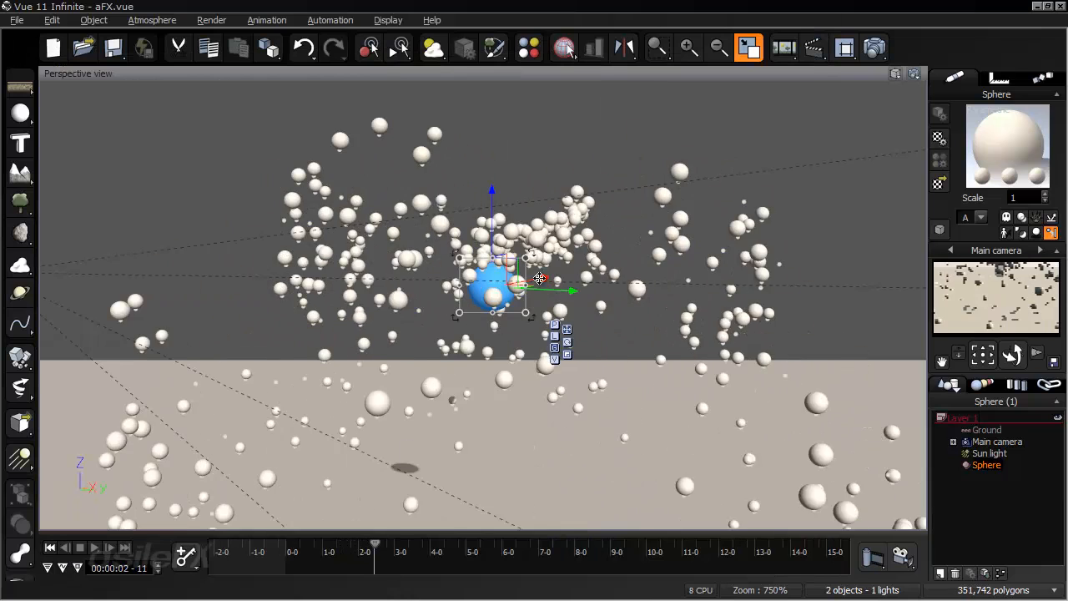
{"action": "right_click_drag", "start_coordinate": [539, 278], "coordinate": [564, 591]}
{"action": "left_click_drag", "start_coordinate": [373, 545], "coordinate": [533, 544]}
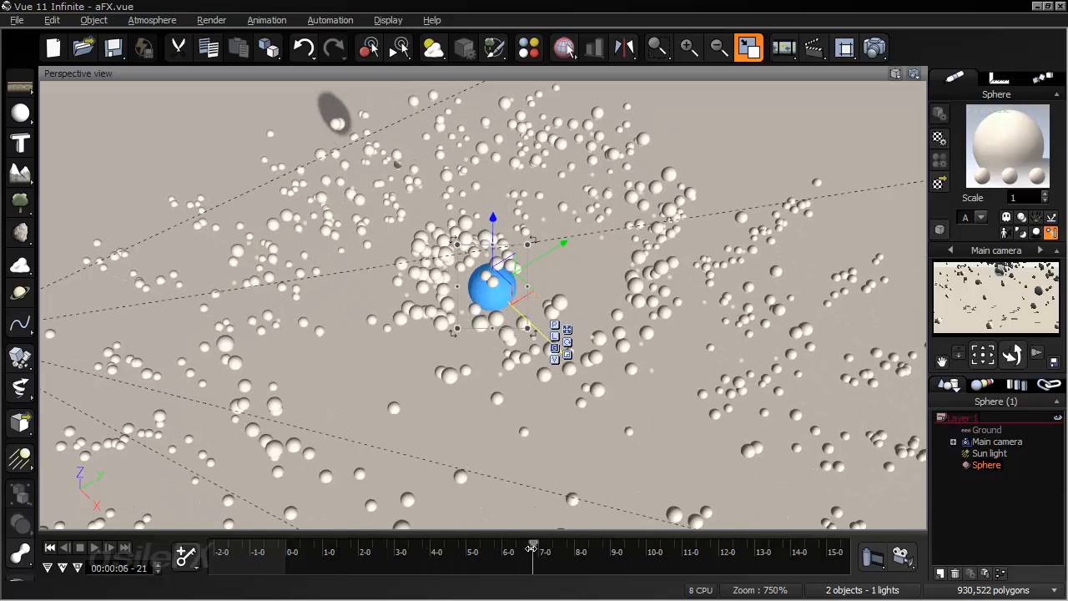
{"action": "left_click", "coordinate": [49, 547]}
{"action": "right_click_drag", "start_coordinate": [494, 200], "coordinate": [464, 47]}
Step: Drive the EcoSystem material's Alpha output with an animated Perlin Value noise, and place the noise node well above Alpha
{"action": "right_click", "coordinate": [989, 138]}
{"action": "left_click", "coordinate": [868, 150]}
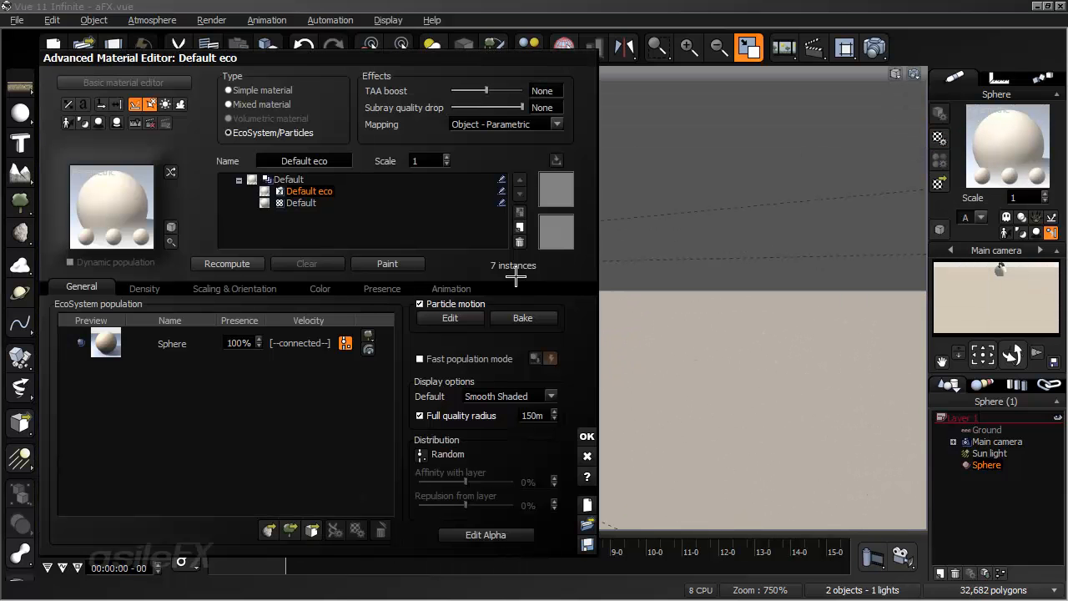
{"action": "left_click", "coordinate": [474, 535]}
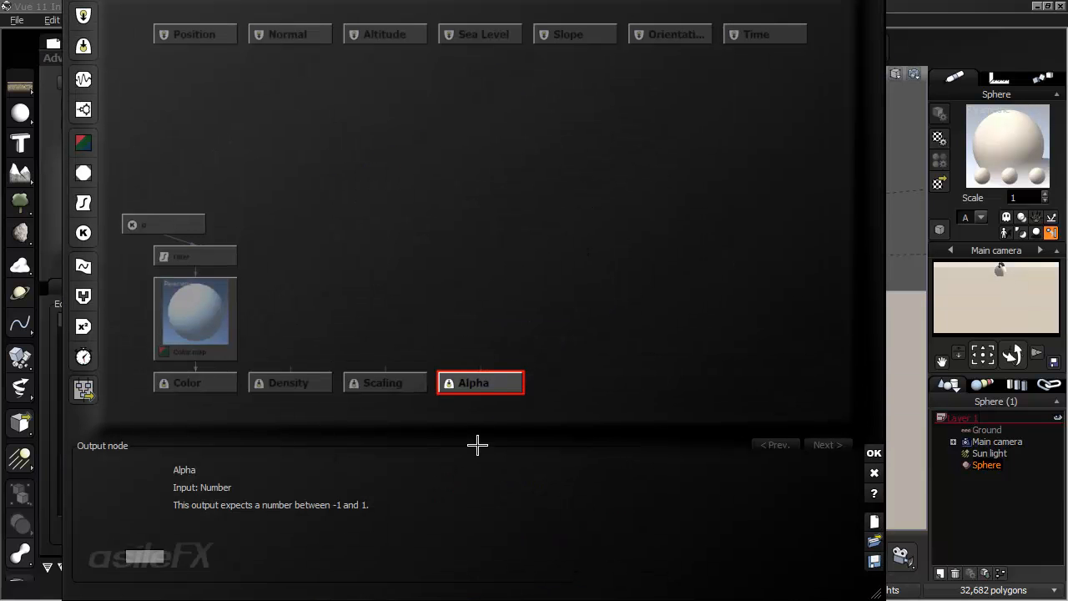
{"action": "left_click", "coordinate": [82, 79]}
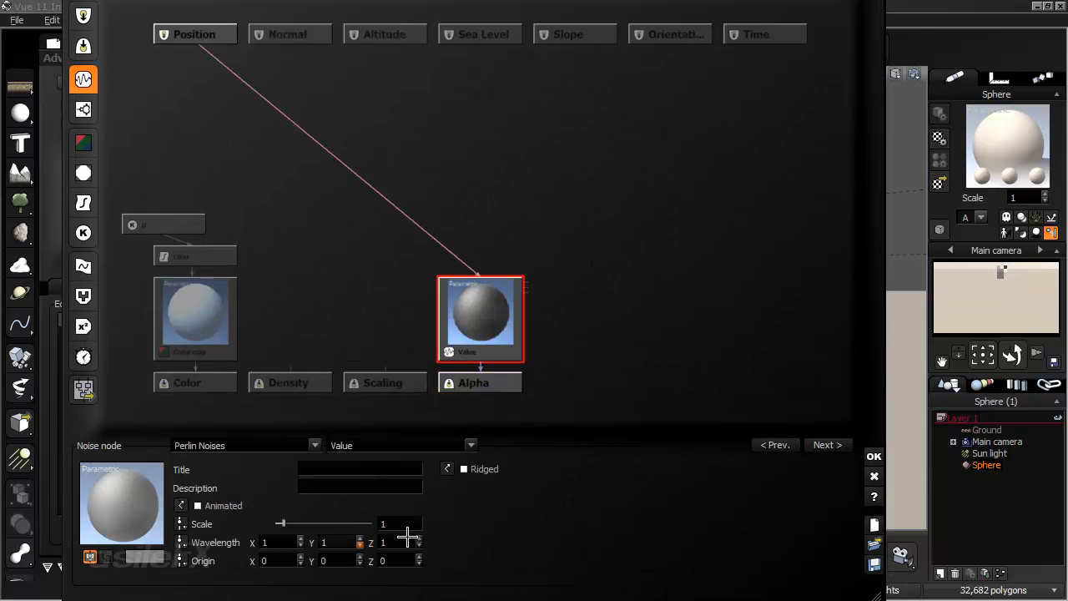
{"action": "left_click", "coordinate": [198, 506]}
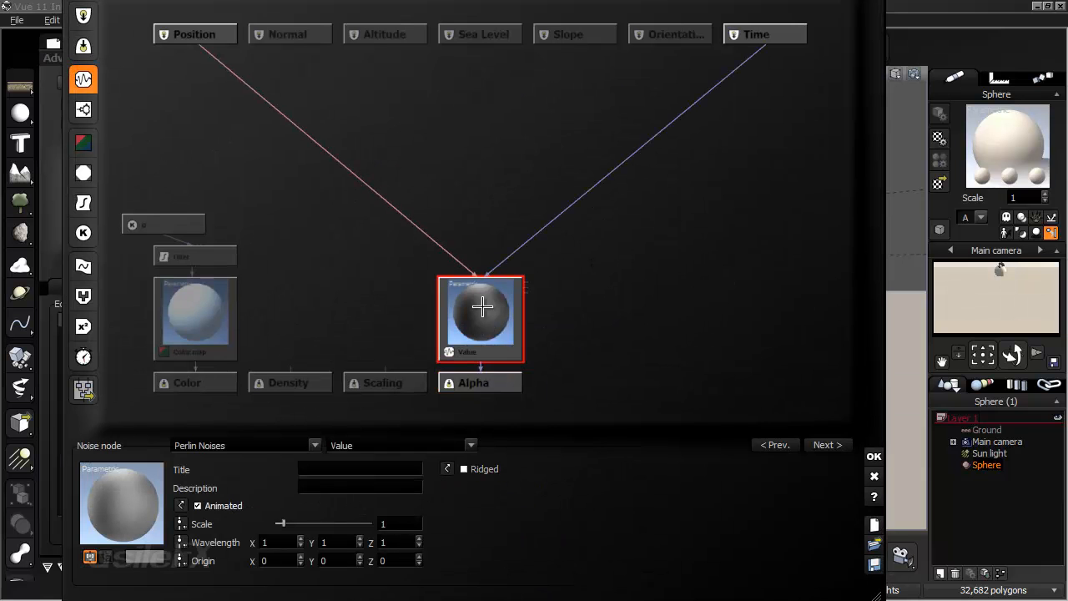
{"action": "left_click_drag", "start_coordinate": [484, 306], "coordinate": [483, 211]}
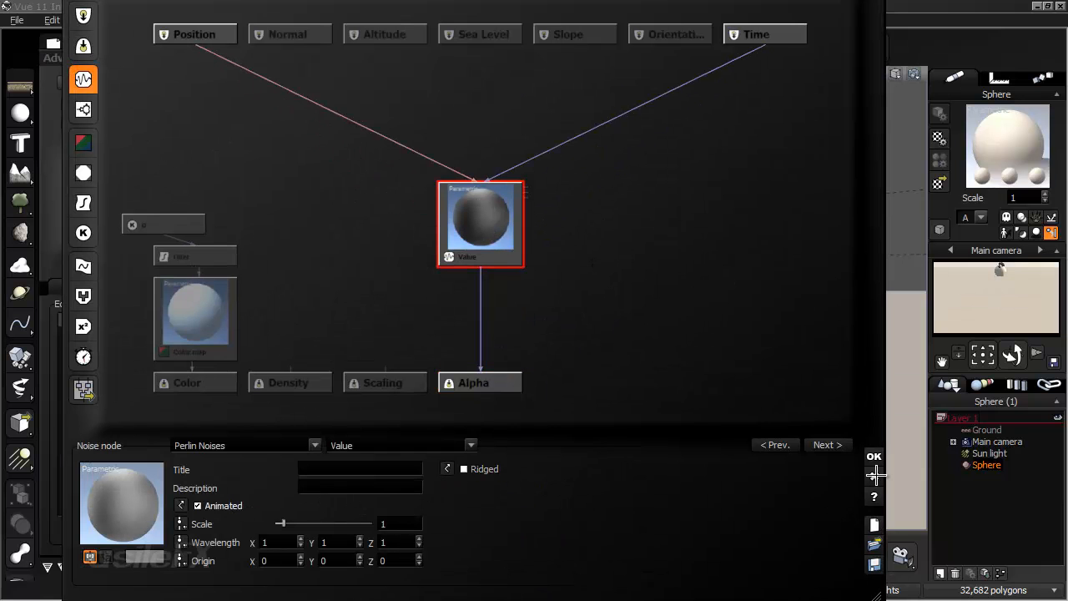
Step: Insert a Brightness-Contrast (aX+b) filter between the noise and Alpha, with contrast 2 and brightness about -0.84
{"action": "left_click", "coordinate": [480, 310]}
{"action": "left_click", "coordinate": [83, 203]}
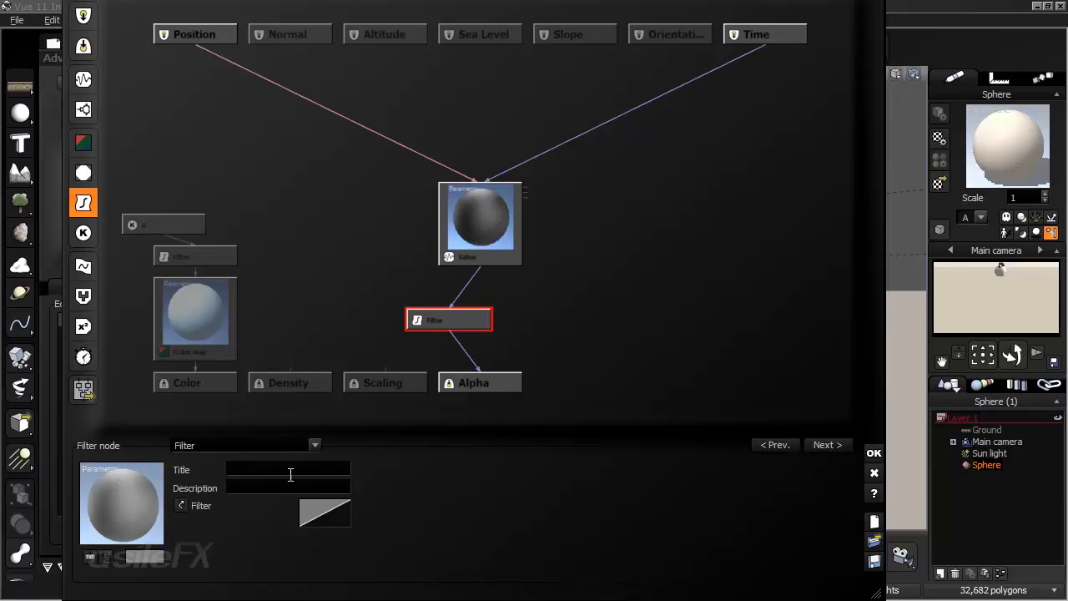
{"action": "left_click", "coordinate": [281, 446]}
{"action": "left_click", "coordinate": [250, 294]}
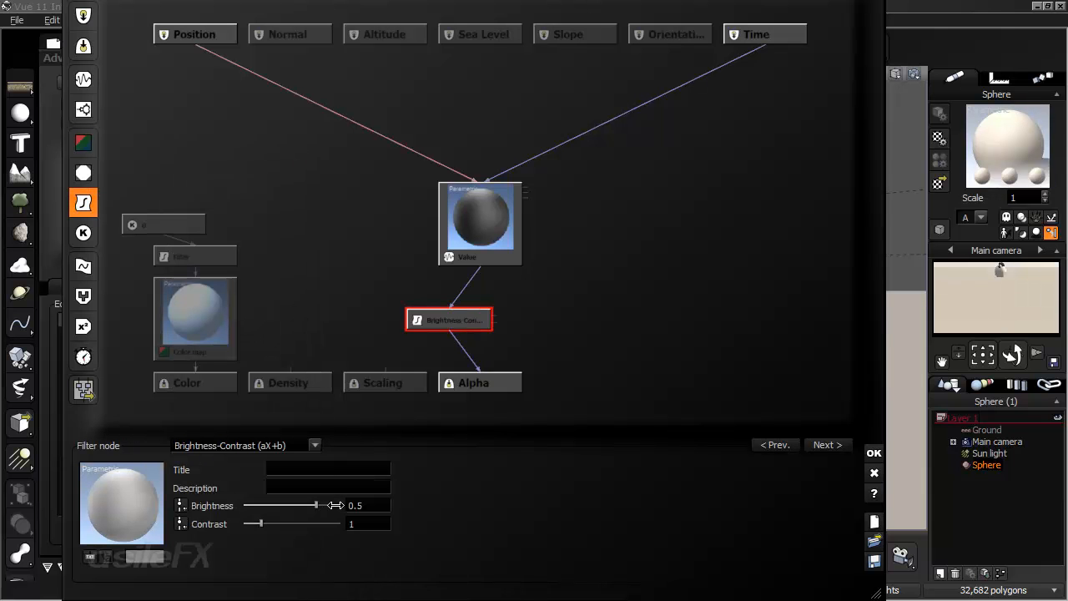
{"action": "double_click", "coordinate": [369, 524]}
{"action": "type", "text": "2"}
{"action": "left_click_drag", "start_coordinate": [329, 504], "coordinate": [267, 513]}
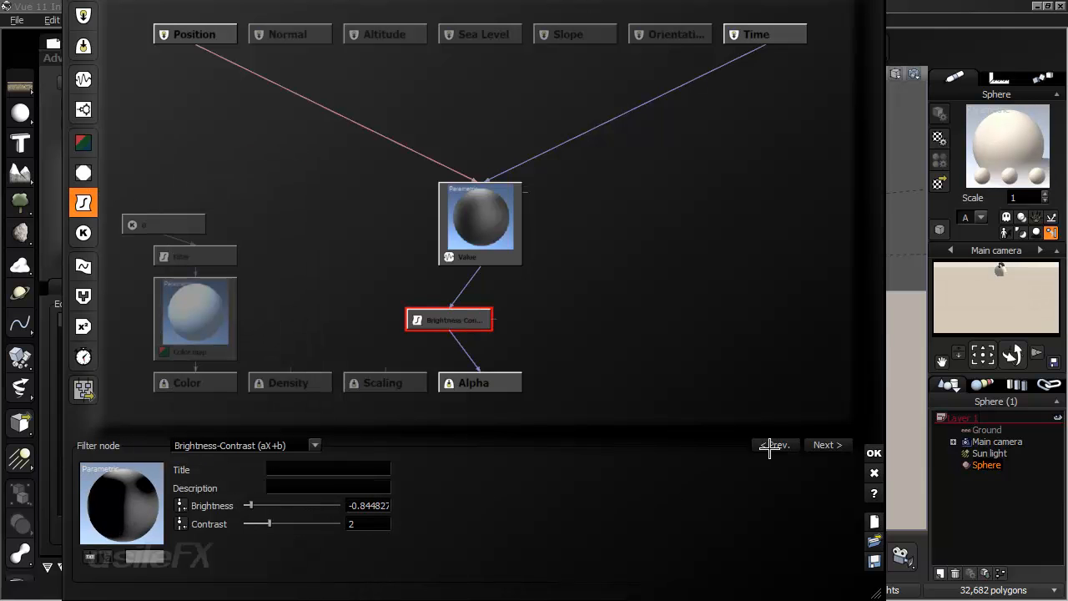
Step: Accept the alpha function graph, recompute the sphere's EcoSystem population with it, and accept the material
{"action": "left_click", "coordinate": [874, 455]}
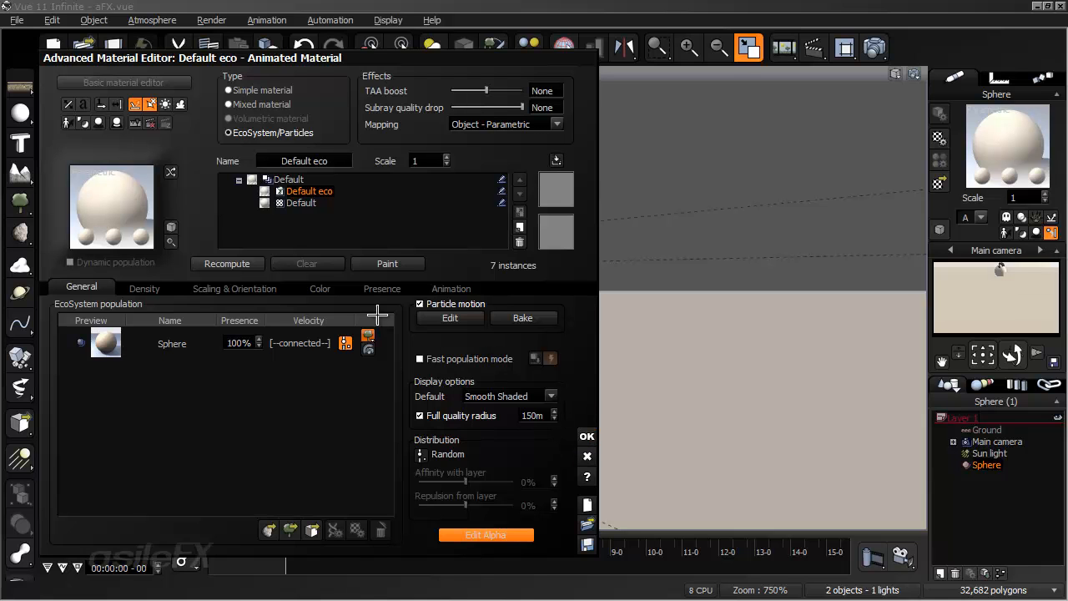
{"action": "left_click", "coordinate": [136, 288]}
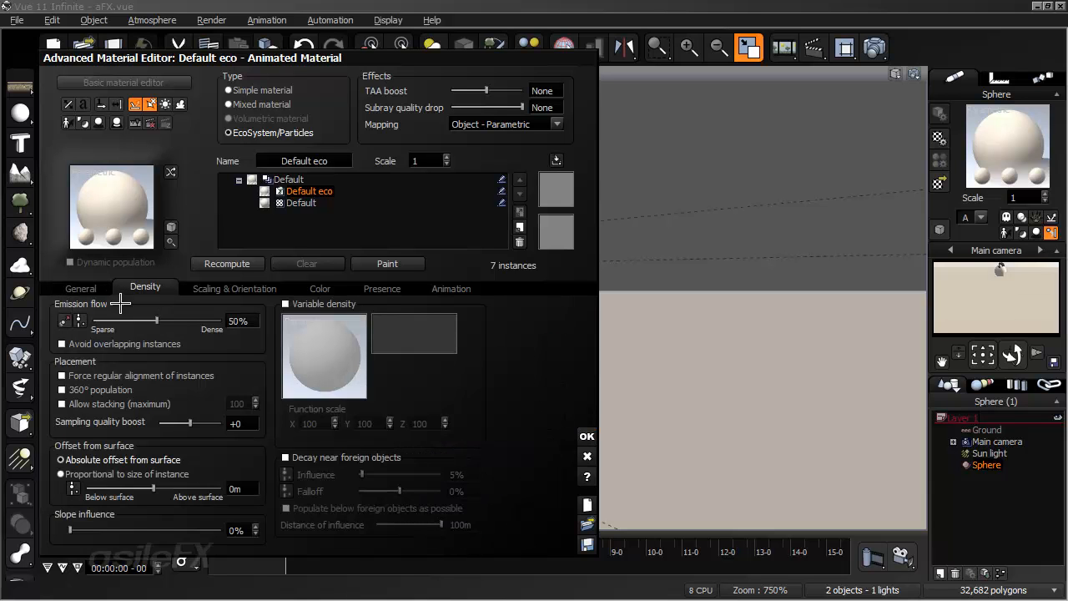
{"action": "left_click", "coordinate": [259, 287]}
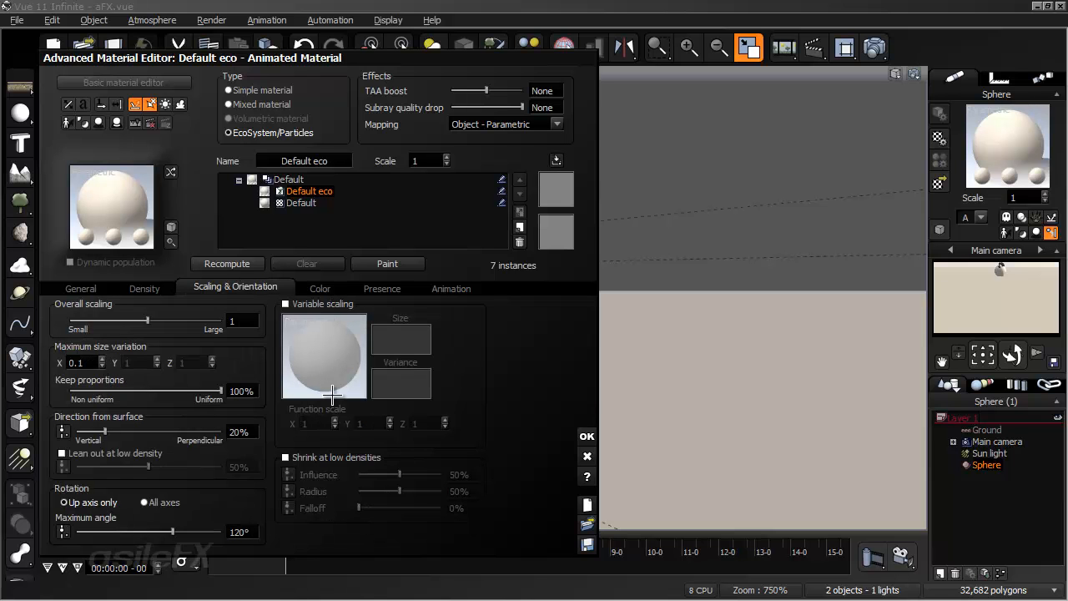
{"action": "left_click", "coordinate": [99, 286]}
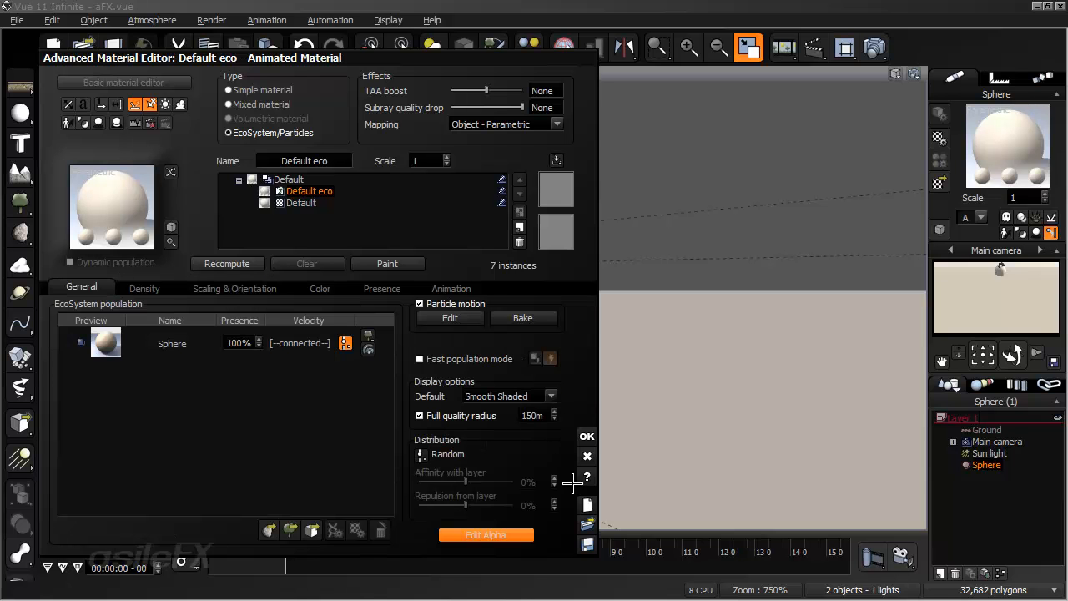
{"action": "left_click", "coordinate": [234, 284]}
{"action": "left_click", "coordinate": [236, 265]}
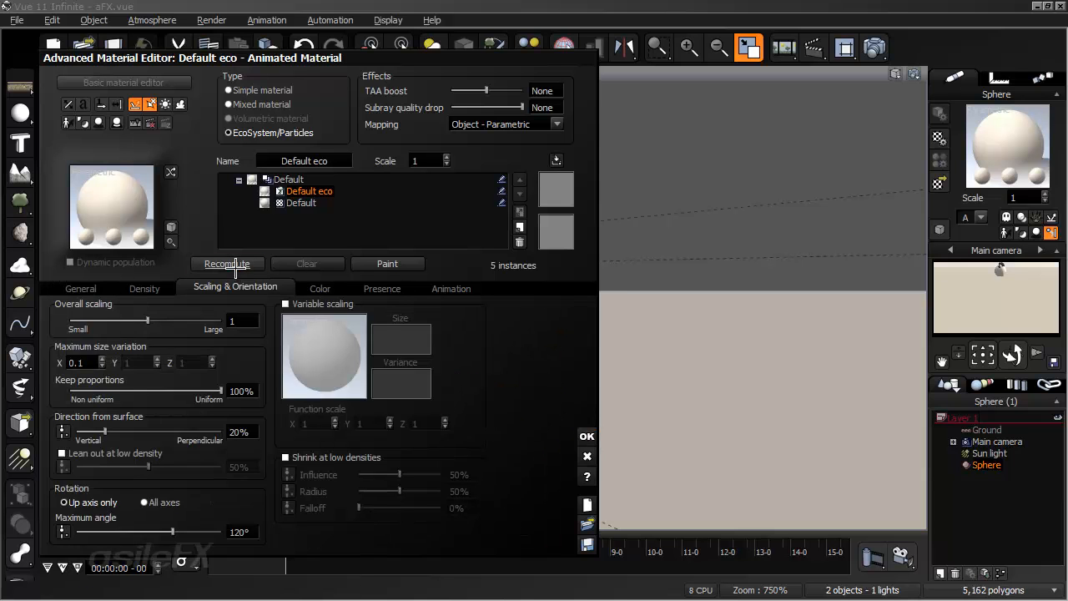
{"action": "left_click", "coordinate": [587, 436]}
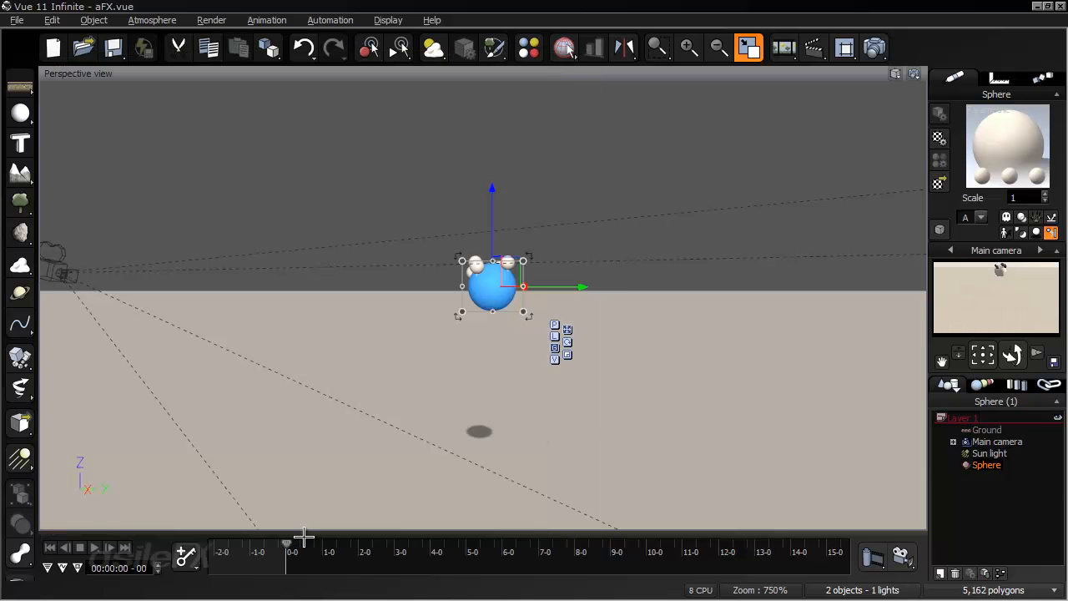
Step: Preview the particle emission from the first frame to 00:00:05 - 11 while viewing the sphere closer, and return to the first frame
{"action": "left_click_drag", "start_coordinate": [287, 549], "coordinate": [383, 545]}
{"action": "right_click_drag", "start_coordinate": [618, 370], "coordinate": [197, 493]}
{"action": "scroll", "coordinate": [563, 343], "scroll_direction": "up", "scroll_amount": 5}
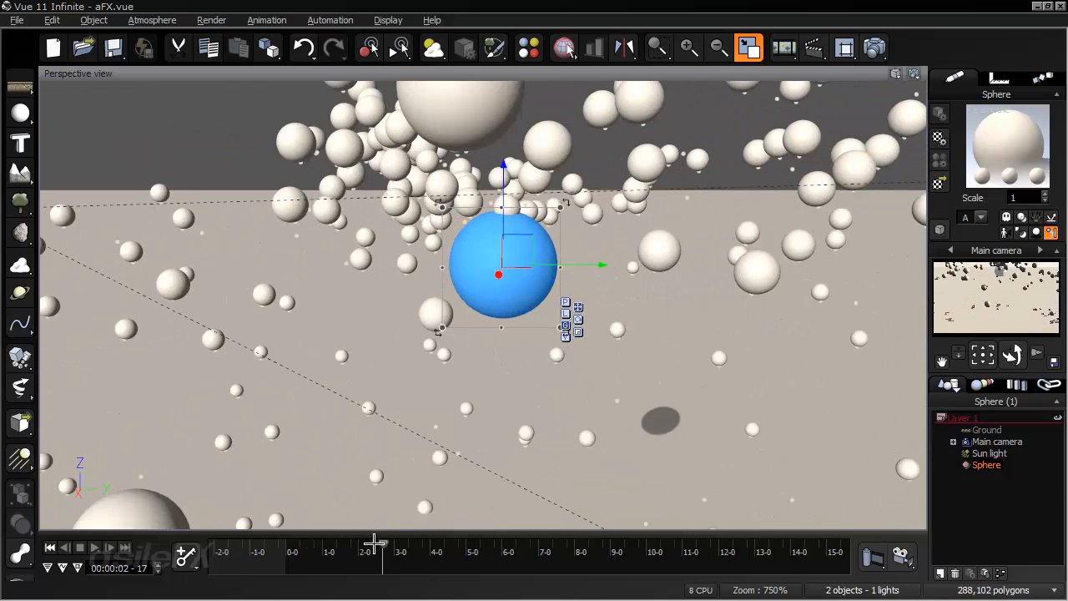
{"action": "left_click_drag", "start_coordinate": [383, 548], "coordinate": [483, 551]}
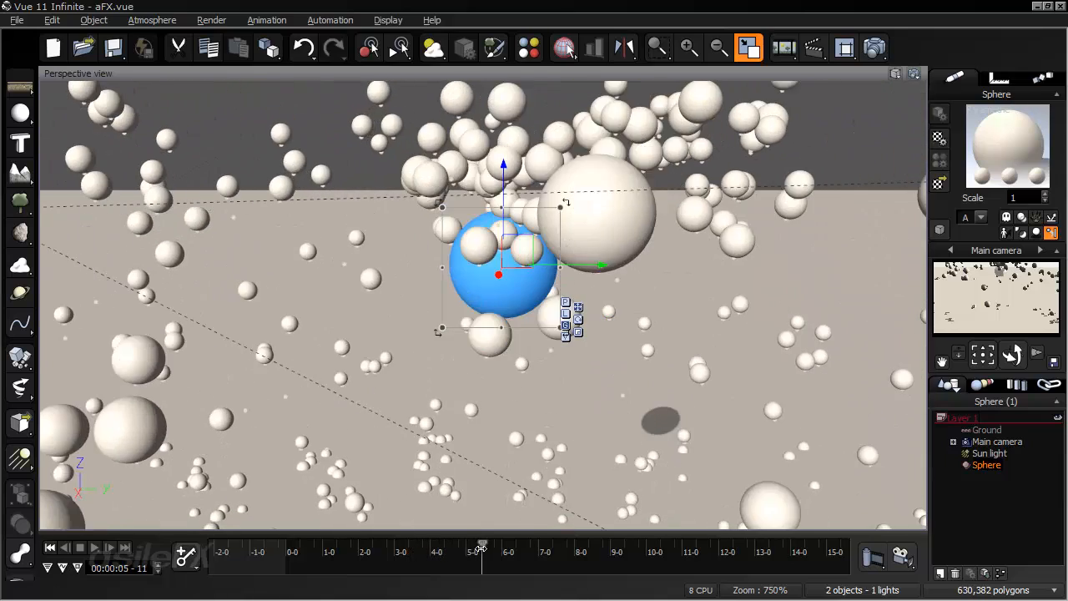
{"action": "left_click", "coordinate": [51, 547]}
Step: Scale the emitter sphere up uniformly to about five times its size
{"action": "scroll", "coordinate": [475, 228], "scroll_direction": "down", "scroll_amount": 3}
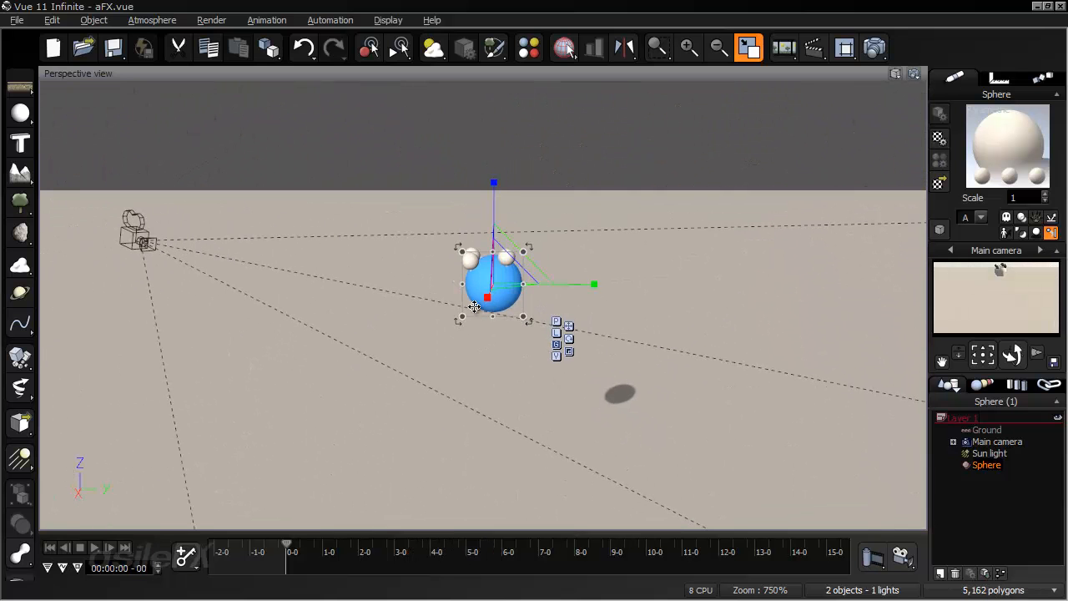
{"action": "left_click_drag", "start_coordinate": [504, 269], "coordinate": [528, 595]}
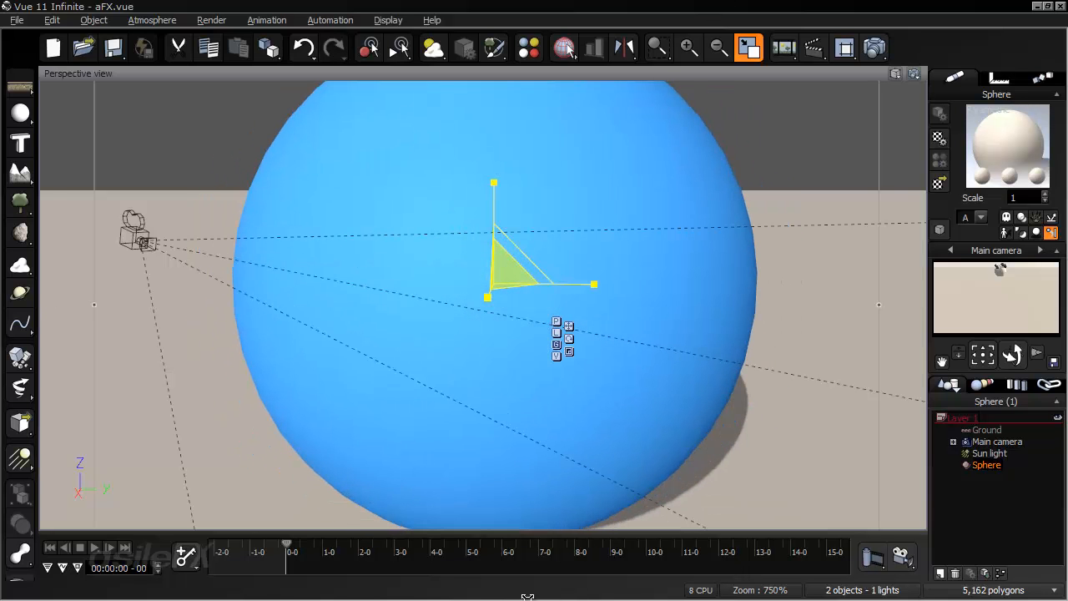
{"action": "key", "text": "ctrl+z"}
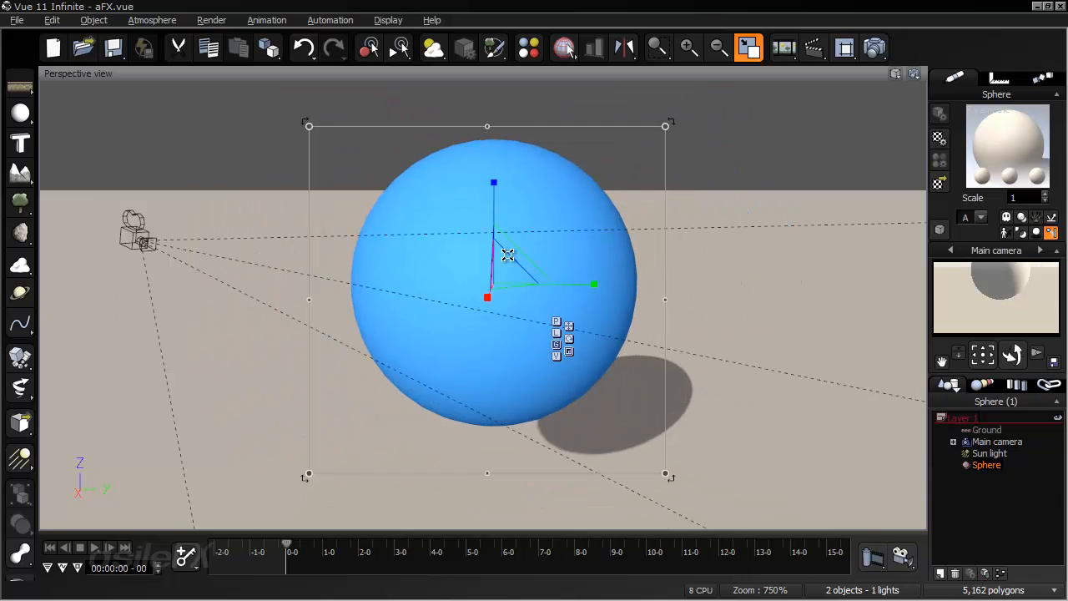
Step: Preview the enlarged sphere's emission up to 00:00:01 - 07 and look at the particles from above
{"action": "left_click_drag", "start_coordinate": [287, 542], "coordinate": [323, 544]}
{"action": "left_click_drag", "start_coordinate": [306, 543], "coordinate": [333, 544]}
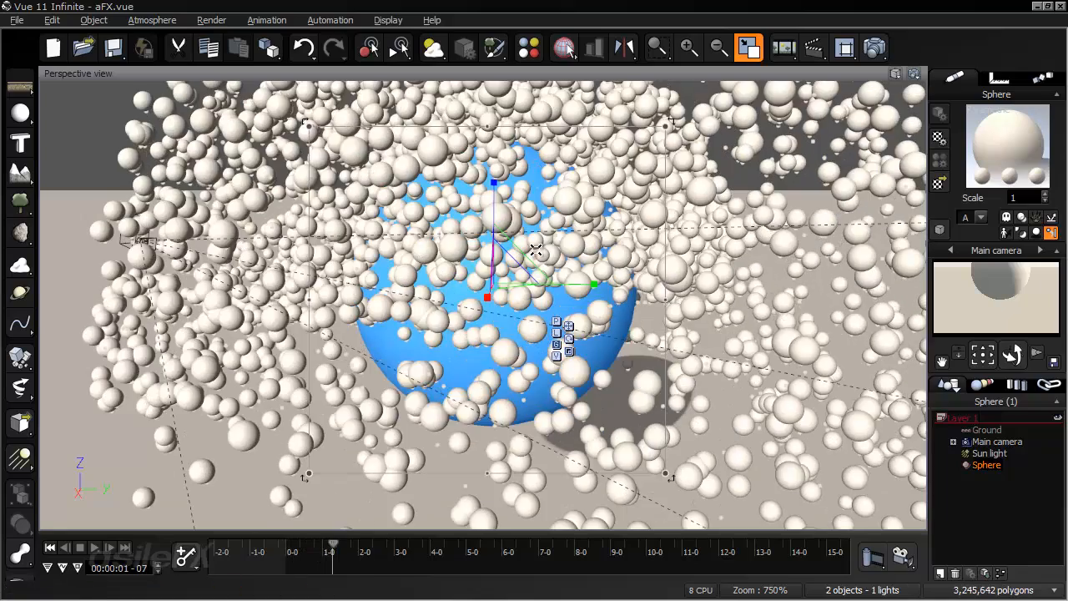
{"action": "right_click_drag", "start_coordinate": [596, 243], "coordinate": [372, 472]}
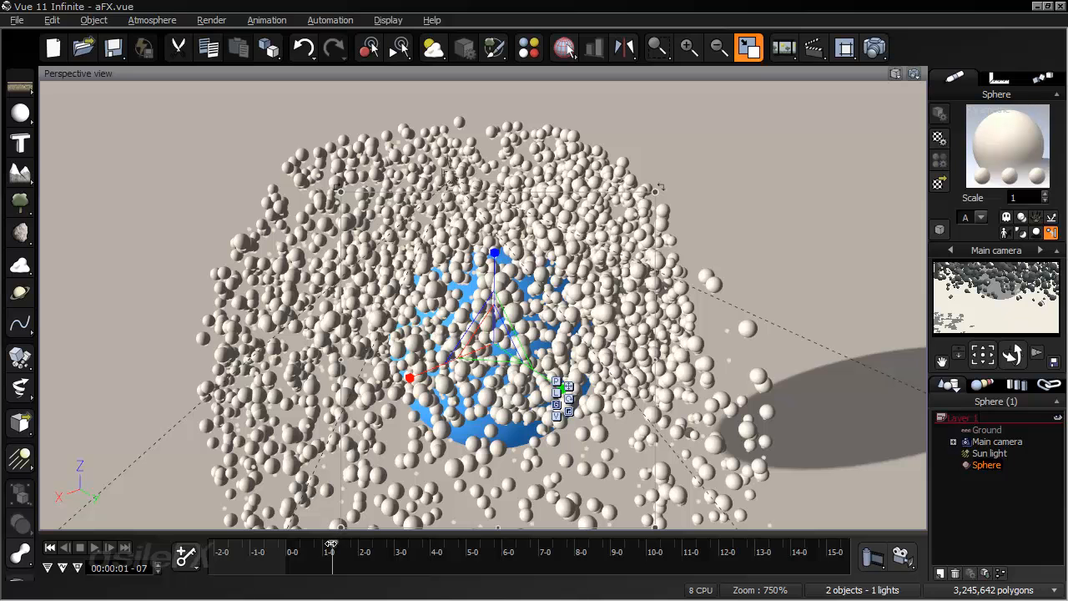
Step: Return to the first frame and scale the emitter sphere down uniformly
{"action": "left_click", "coordinate": [50, 549]}
{"action": "left_click_drag", "start_coordinate": [481, 355], "coordinate": [412, 423]}
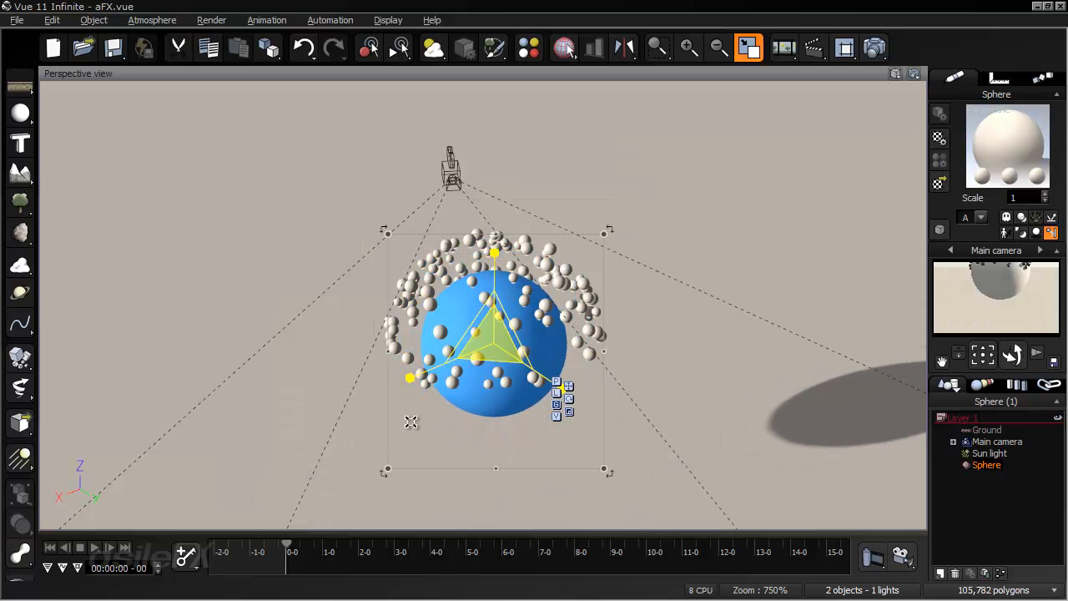
Step: Preview the reduced sphere's emission up to 00:00:02 - 24 from a low viewpoint, and save the scene as VelocityFunctions in capture_advP
{"action": "left_click_drag", "start_coordinate": [287, 546], "coordinate": [393, 535]}
{"action": "middle_click_drag", "start_coordinate": [432, 439], "coordinate": [742, 228]}
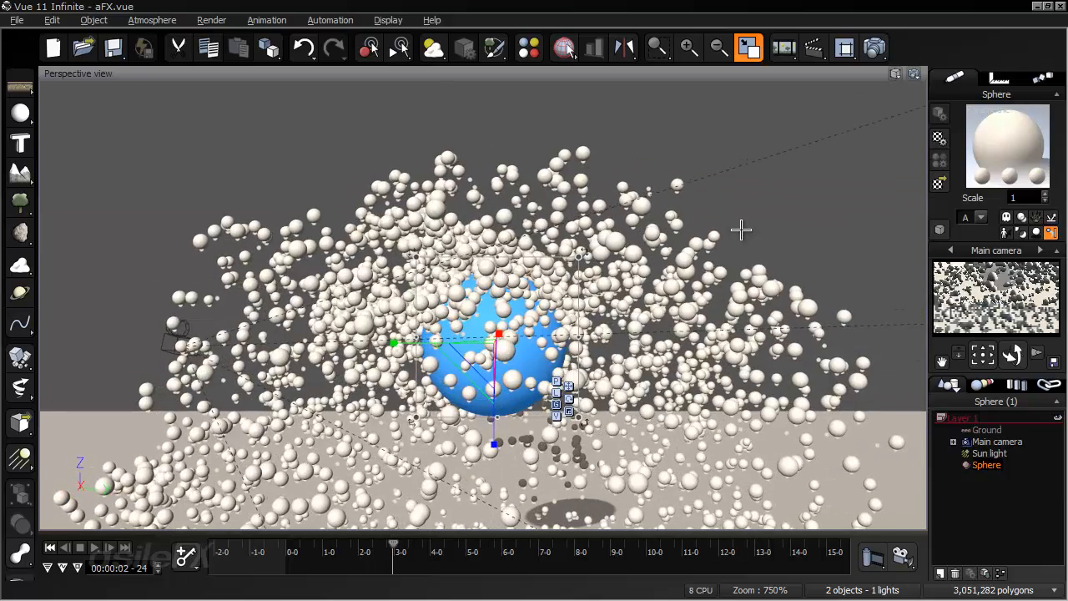
{"action": "middle_click_drag", "start_coordinate": [683, 340], "coordinate": [639, 405]}
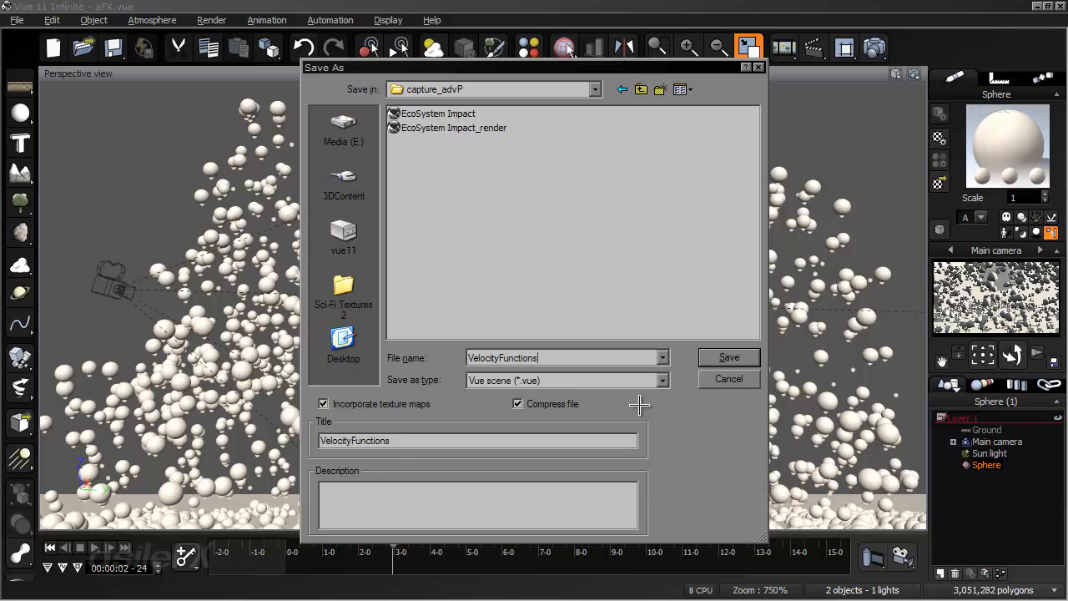
{"action": "left_click", "coordinate": [730, 357]}
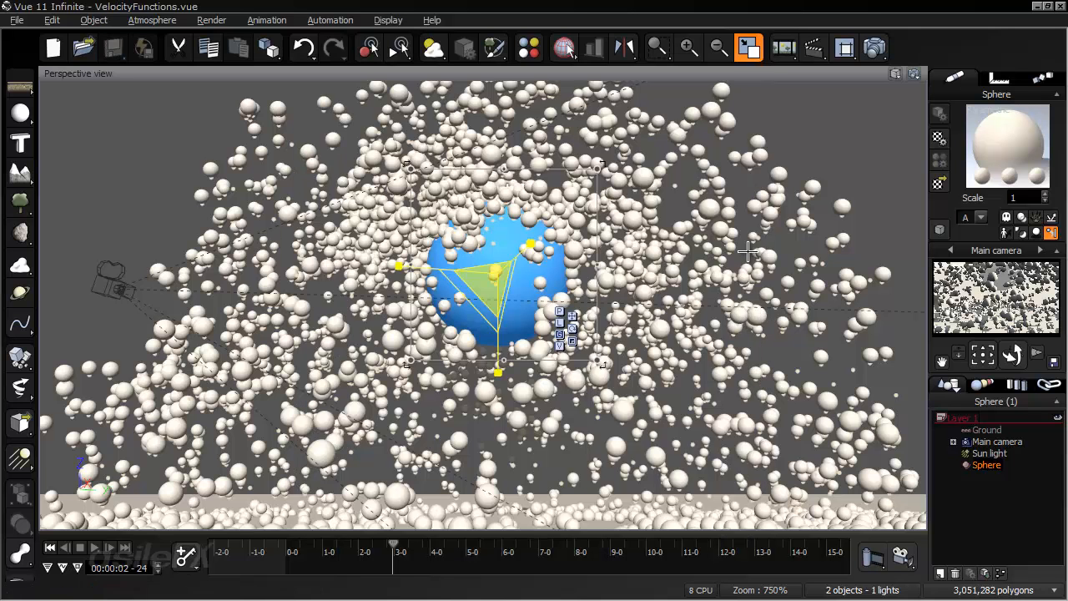
Step: From the first frame, enable 360° population and set Direction from surface to 100% in the sphere's EcoSystem material, and accept it
{"action": "left_click", "coordinate": [52, 546]}
{"action": "double_click", "coordinate": [989, 143]}
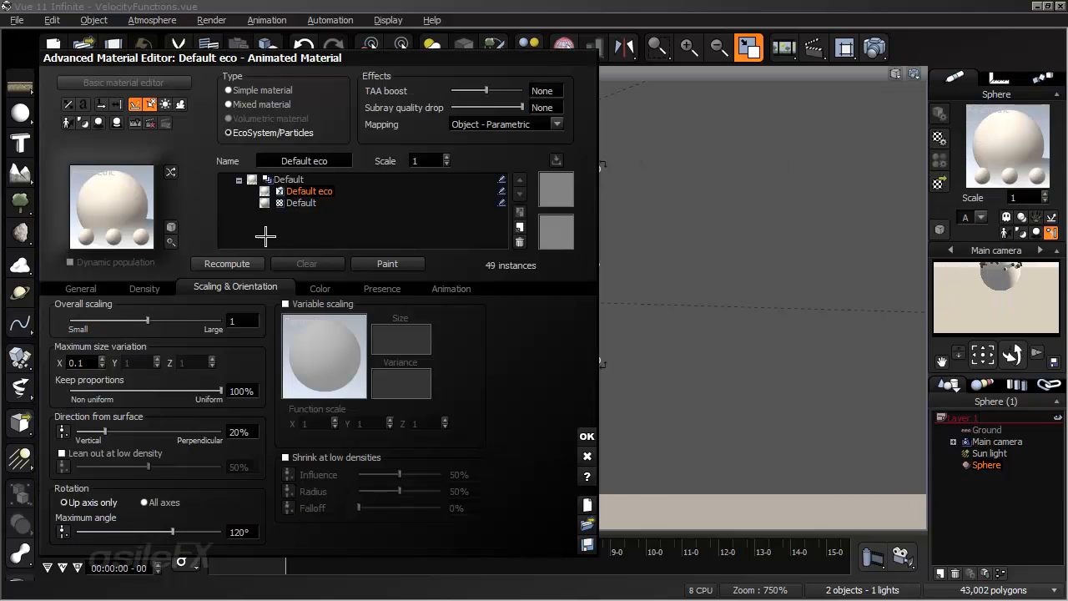
{"action": "left_click", "coordinate": [145, 289]}
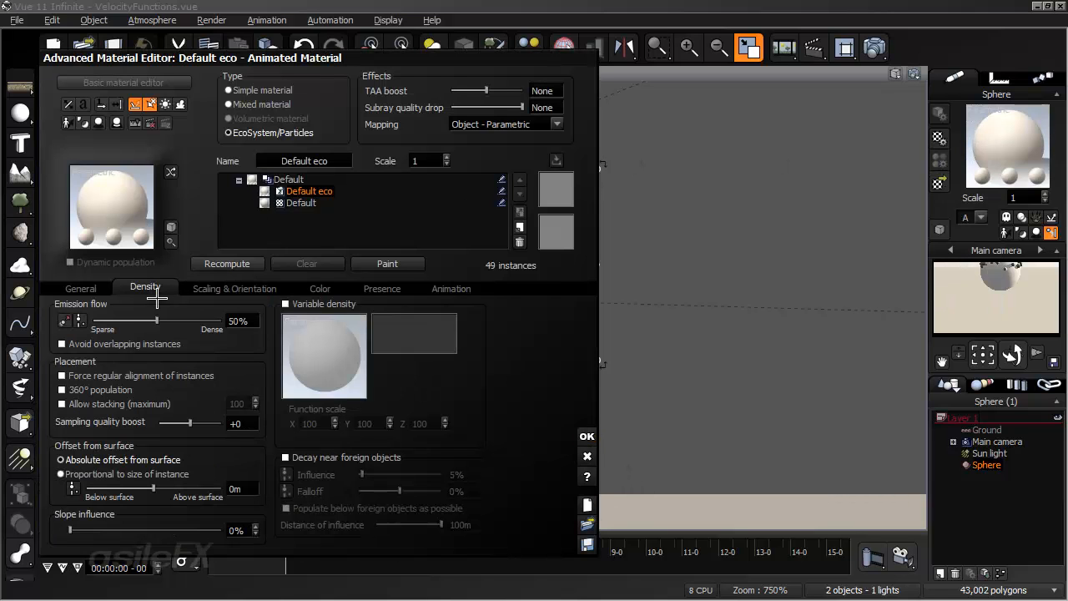
{"action": "left_click", "coordinate": [122, 389]}
{"action": "left_click", "coordinate": [243, 288]}
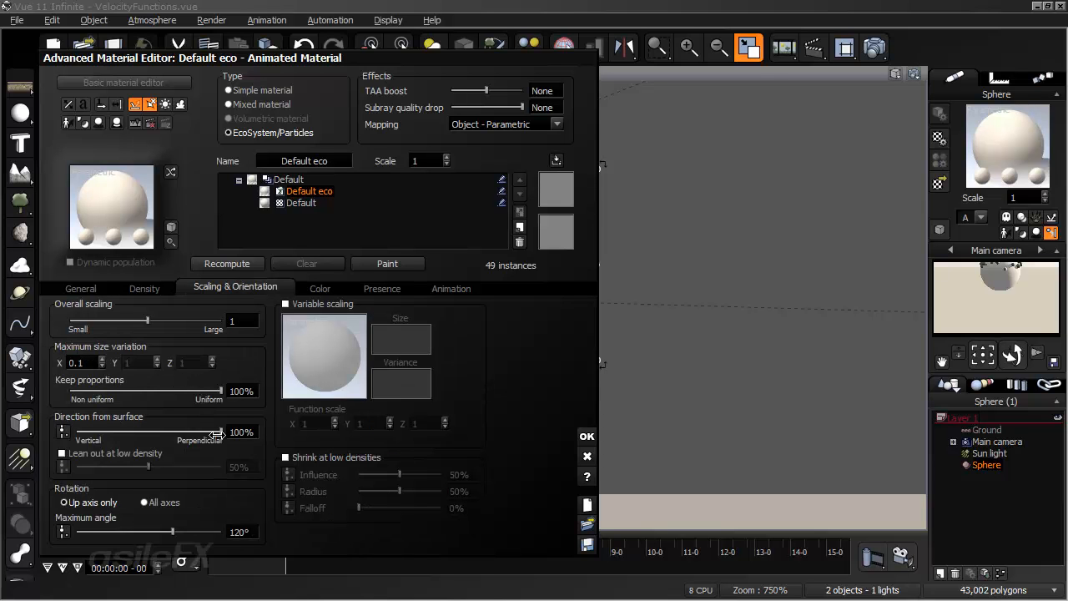
{"action": "left_click", "coordinate": [587, 435]}
Step: Preview the all-around emission up to 00:00:04 - 01, check it from the side, and continue to 00:00:06 - 12
{"action": "left_click_drag", "start_coordinate": [285, 541], "coordinate": [443, 537]}
{"action": "right_click_drag", "start_coordinate": [410, 388], "coordinate": [370, 384]}
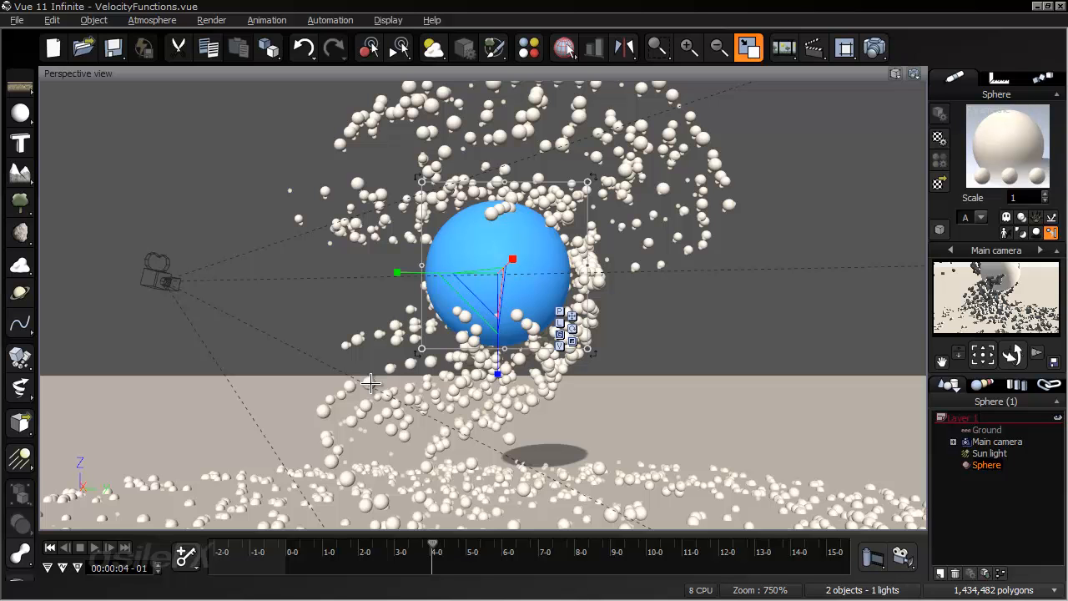
{"action": "left_click_drag", "start_coordinate": [433, 544], "coordinate": [517, 563]}
Step: Examine the global particle configuration's forces, collisions and rendering options, dismiss the material editor without changes, and return to the first frame
{"action": "right_click", "coordinate": [987, 132]}
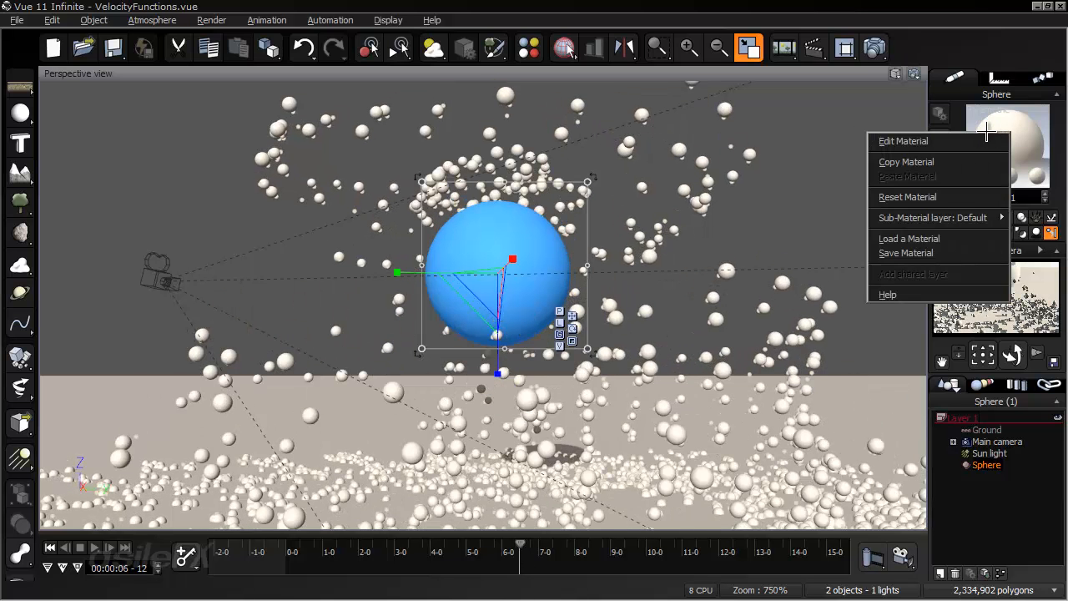
{"action": "left_click", "coordinate": [975, 141]}
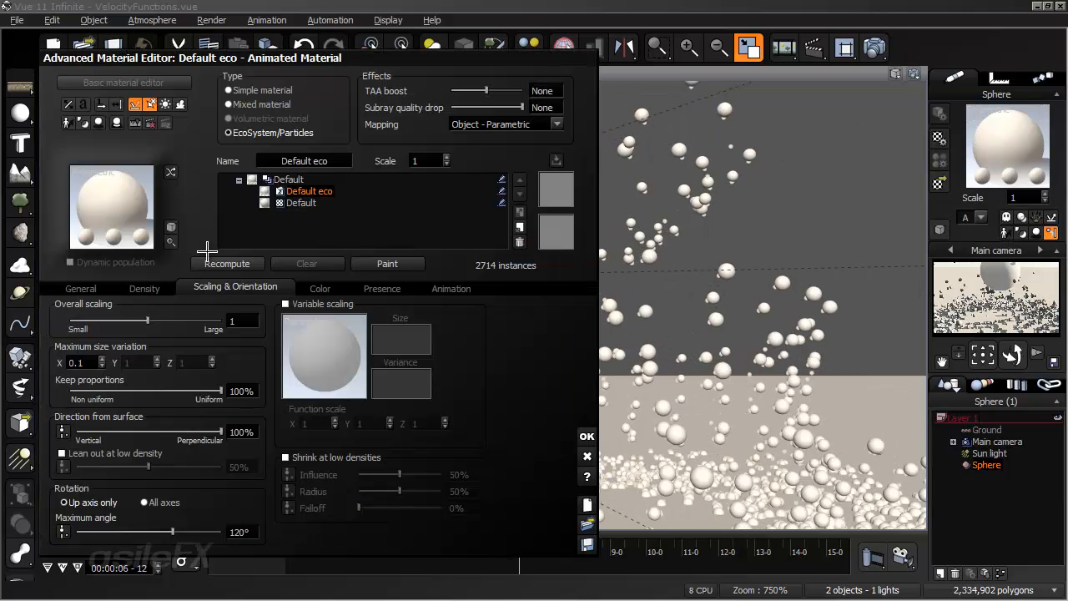
{"action": "left_click", "coordinate": [81, 288]}
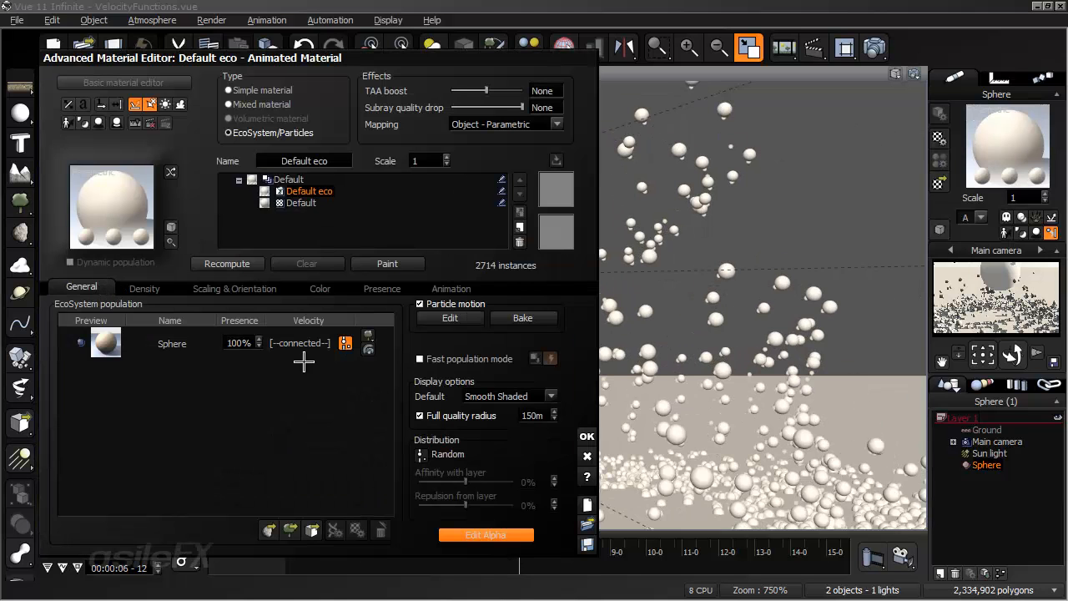
{"action": "left_click", "coordinate": [461, 319]}
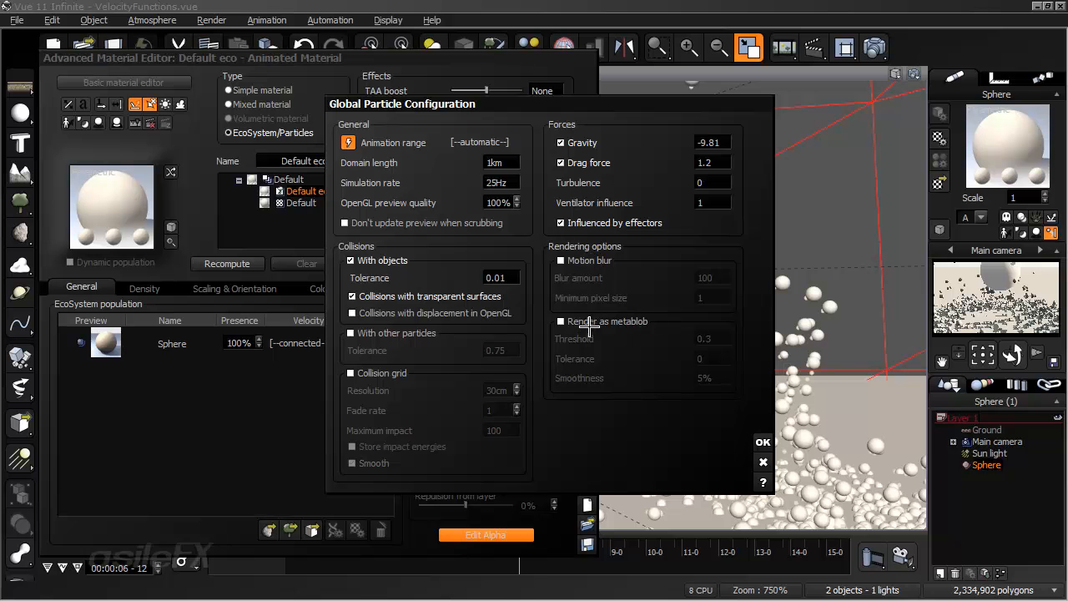
{"action": "left_click", "coordinate": [763, 444]}
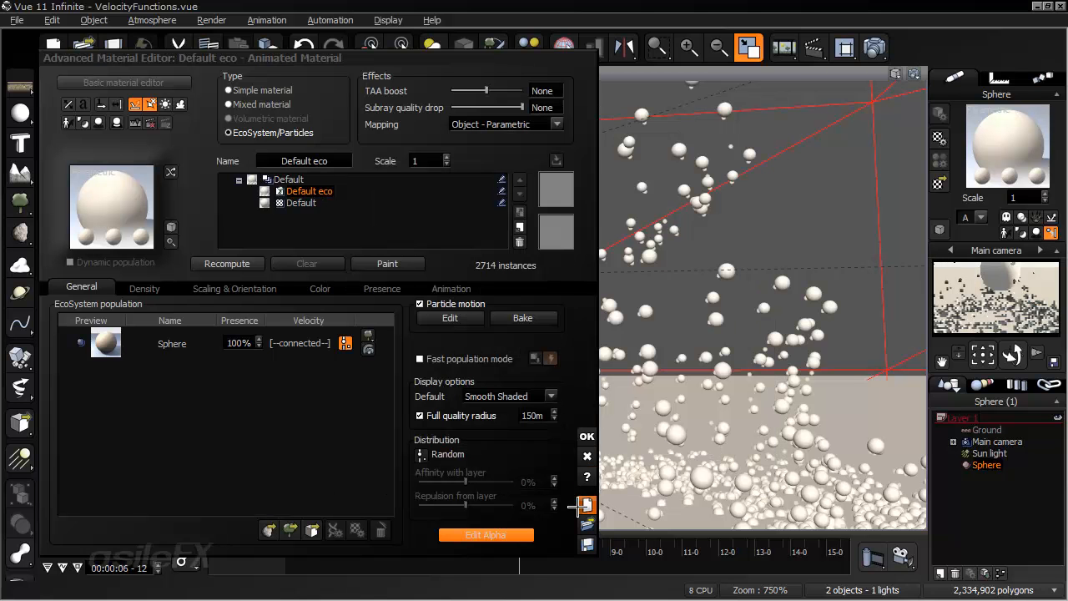
{"action": "left_click", "coordinate": [588, 455]}
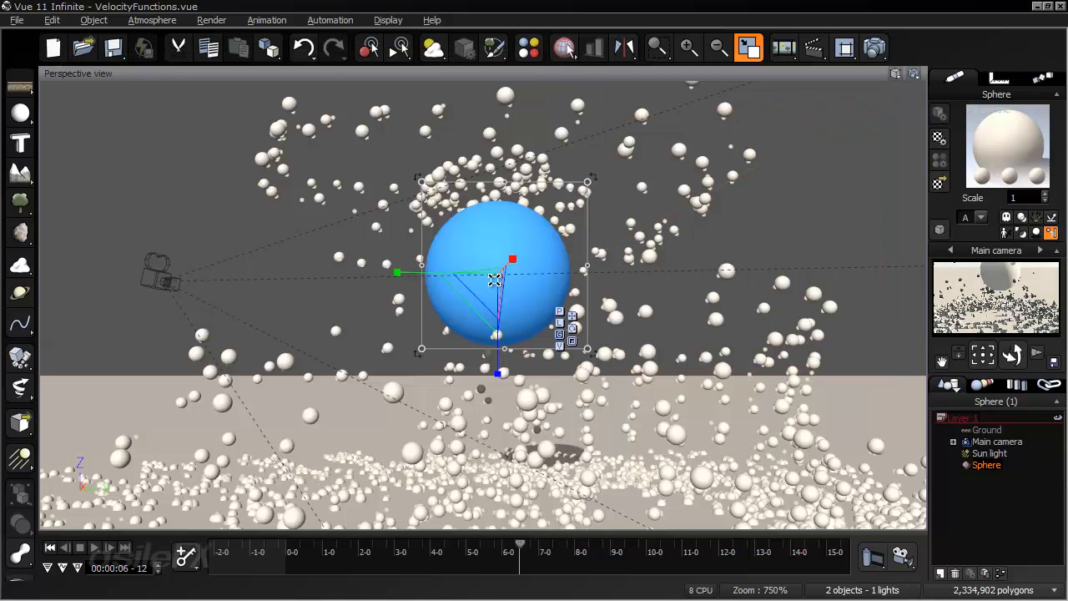
{"action": "left_click", "coordinate": [51, 546]}
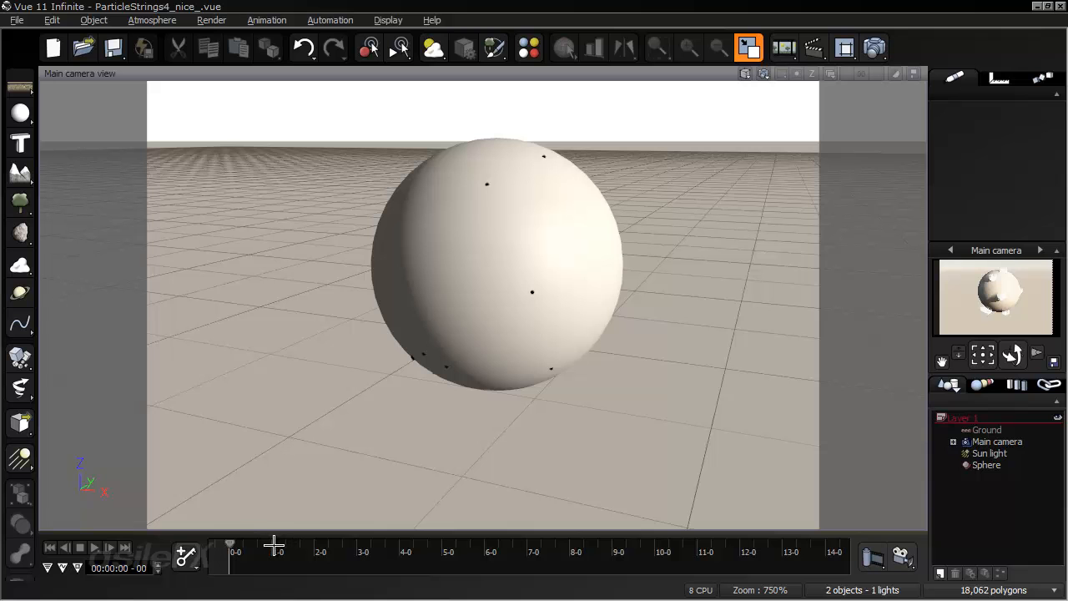
Step: In the ParticleStrings4_nice_ scene, preview the emission up to 00:00:07 - 25, view it from the opposite side, and select the sphere
{"action": "left_click_drag", "start_coordinate": [229, 543], "coordinate": [565, 516]}
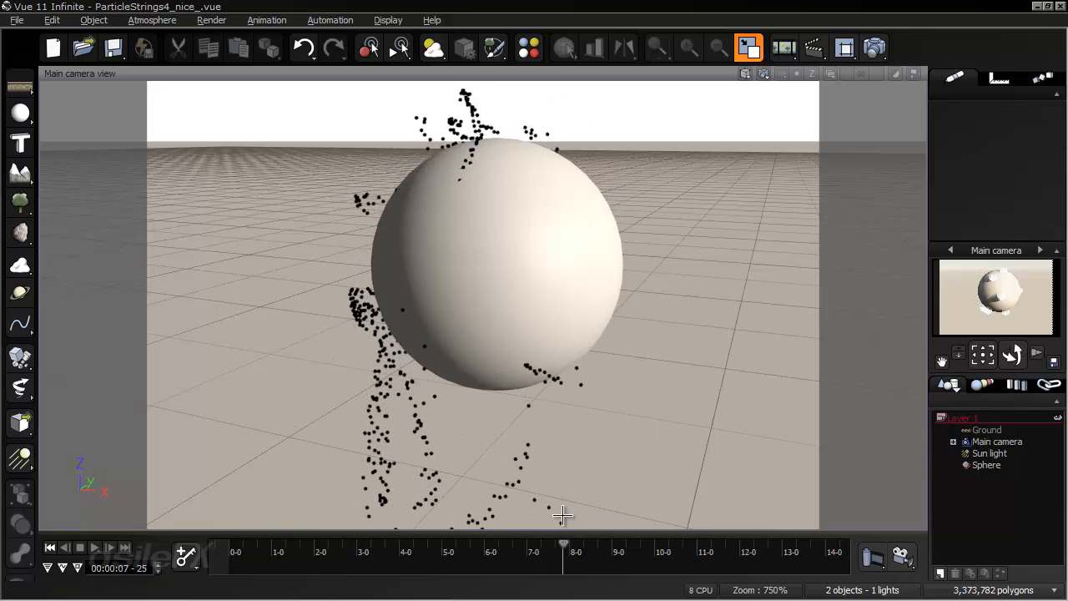
{"action": "right_click_drag", "start_coordinate": [442, 325], "coordinate": [853, 298]}
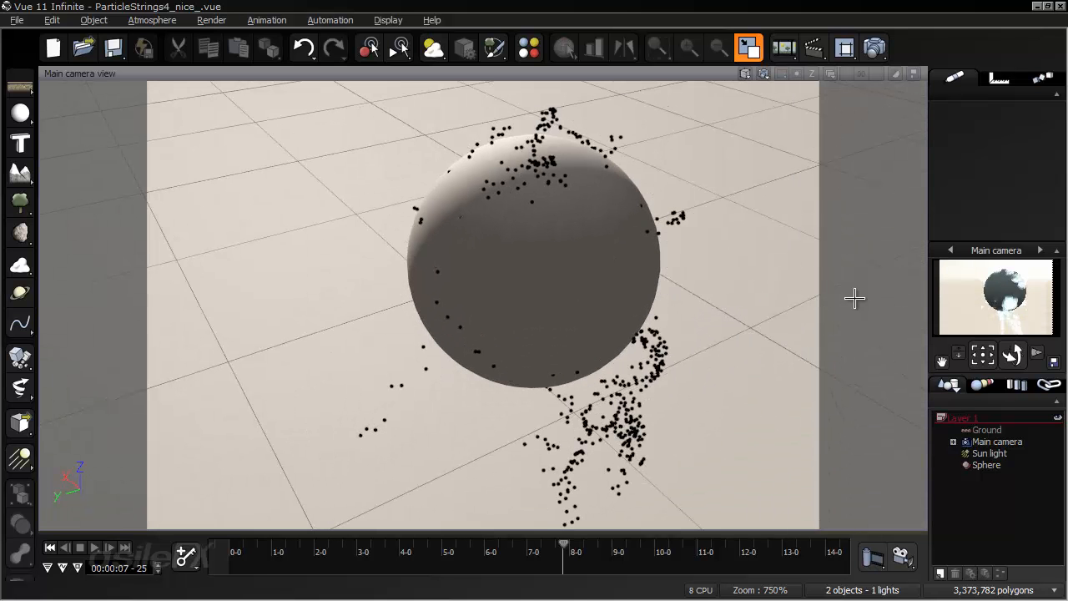
{"action": "left_click", "coordinate": [986, 465]}
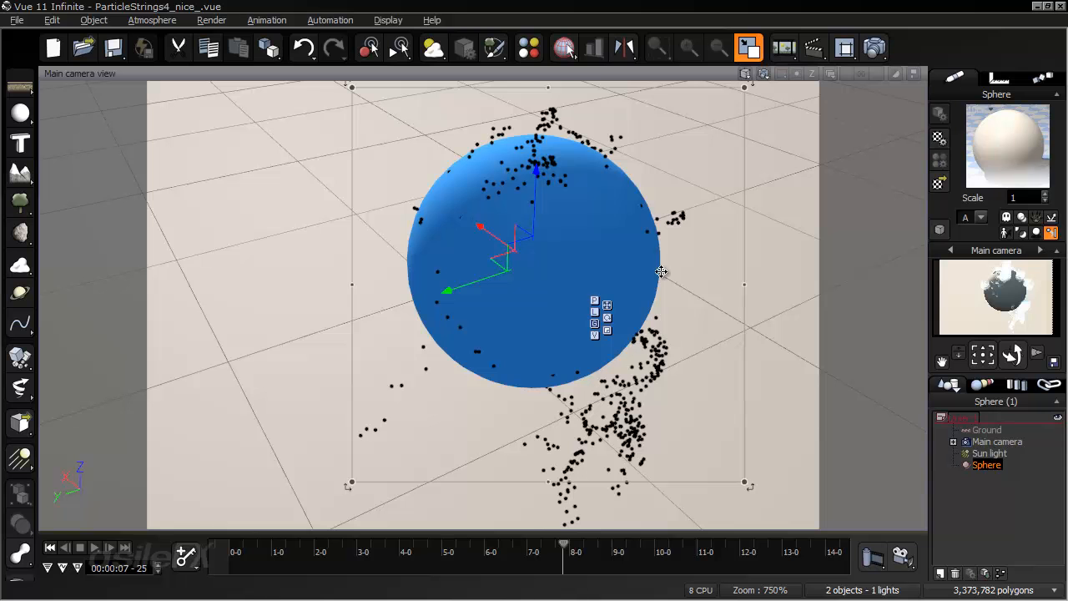
Step: Replay the particle strings from the first frame to 00:00:03 - 26 and examine them from several sides of the sphere
{"action": "left_click", "coordinate": [51, 547]}
{"action": "left_click_drag", "start_coordinate": [236, 542], "coordinate": [397, 542]}
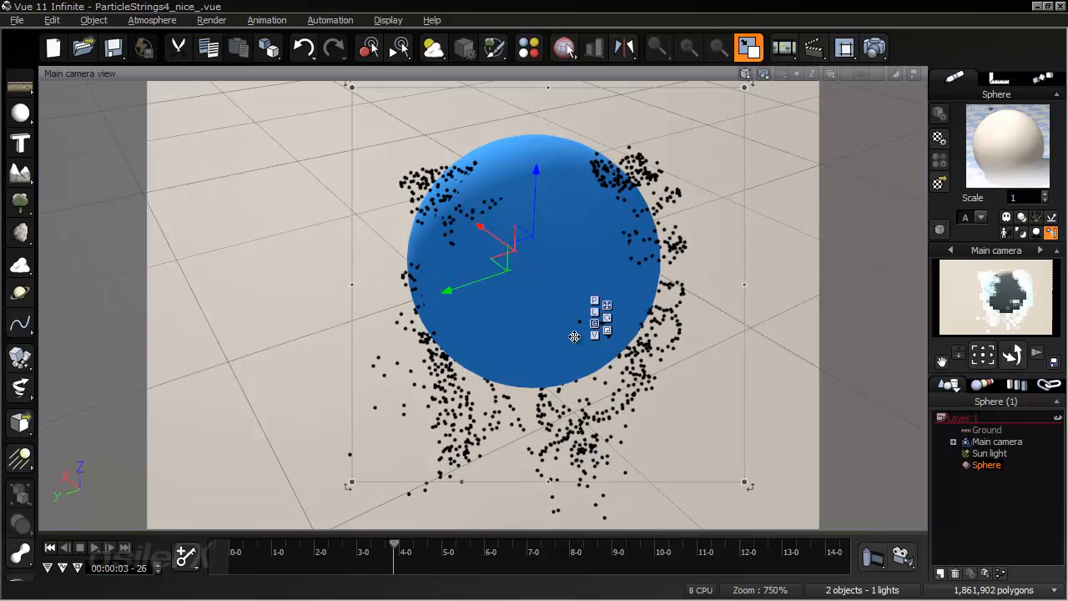
{"action": "key", "text": "ctrl+z"}
{"action": "right_click_drag", "start_coordinate": [675, 273], "coordinate": [212, 352]}
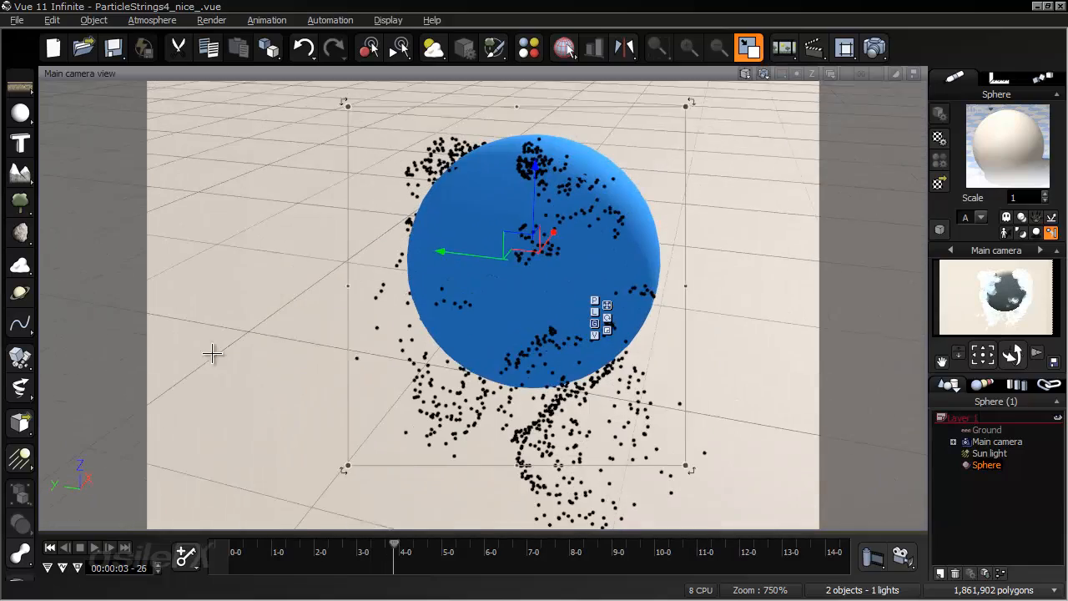
{"action": "key", "text": "ctrl+z"}
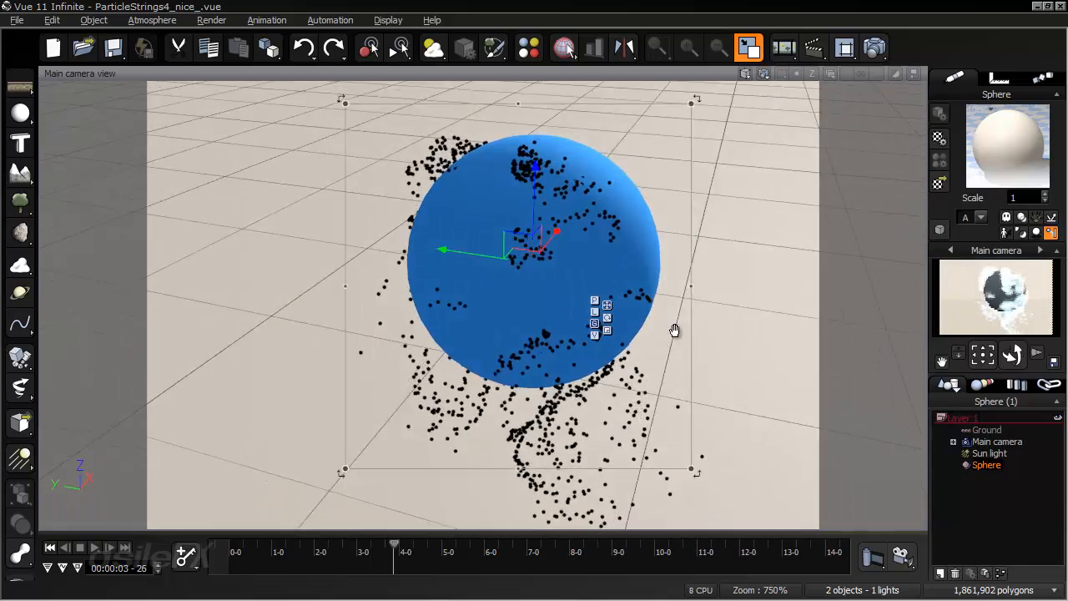
{"action": "key", "text": "ctrl+z"}
{"action": "right_click_drag", "start_coordinate": [448, 251], "coordinate": [223, 262]}
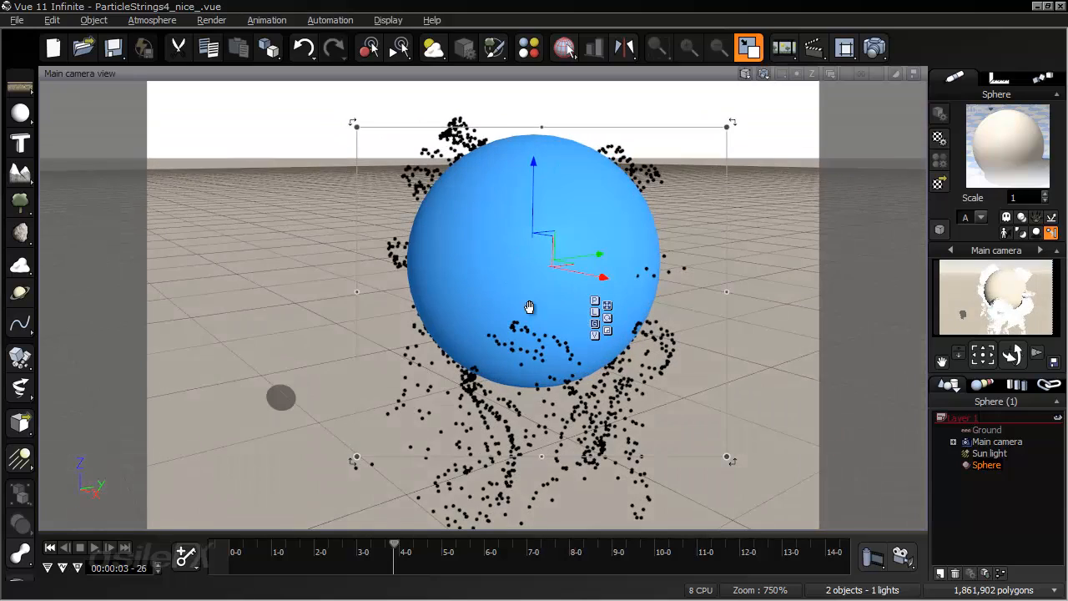
Step: In the VelocityFunctions scene, open the sphere's EcoSystem material, bring up its velocity function graph and reposition the constant 10 node
{"action": "right_click_drag", "start_coordinate": [529, 307], "coordinate": [562, 364]}
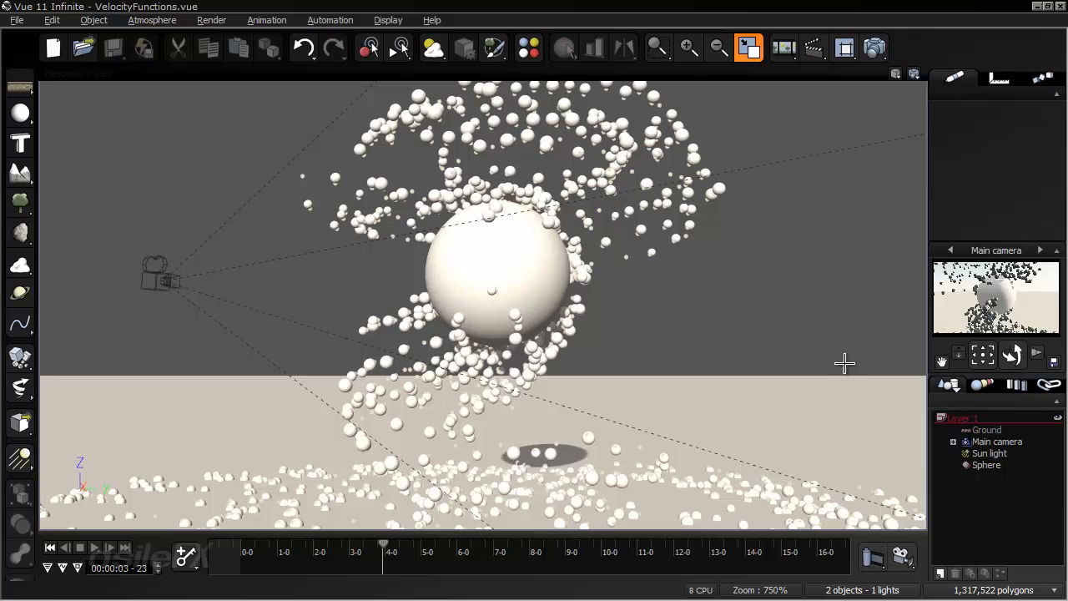
{"action": "left_click", "coordinate": [987, 465]}
{"action": "right_click", "coordinate": [1023, 140]}
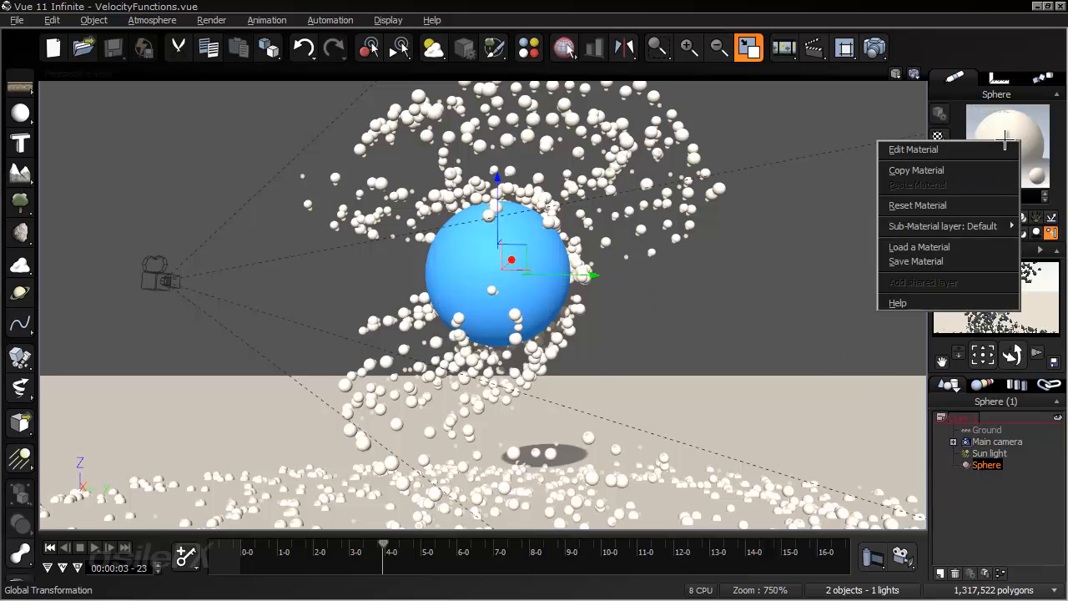
{"action": "left_click", "coordinate": [993, 143]}
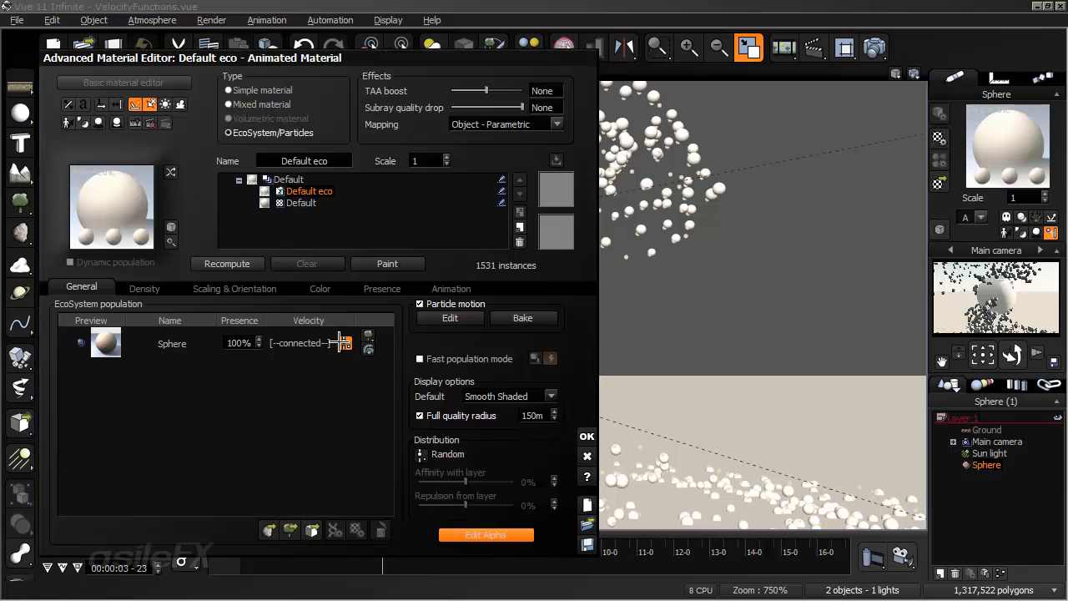
{"action": "left_click", "coordinate": [343, 342]}
{"action": "left_click", "coordinate": [523, 231]}
{"action": "left_click_drag", "start_coordinate": [344, 282], "coordinate": [415, 159]}
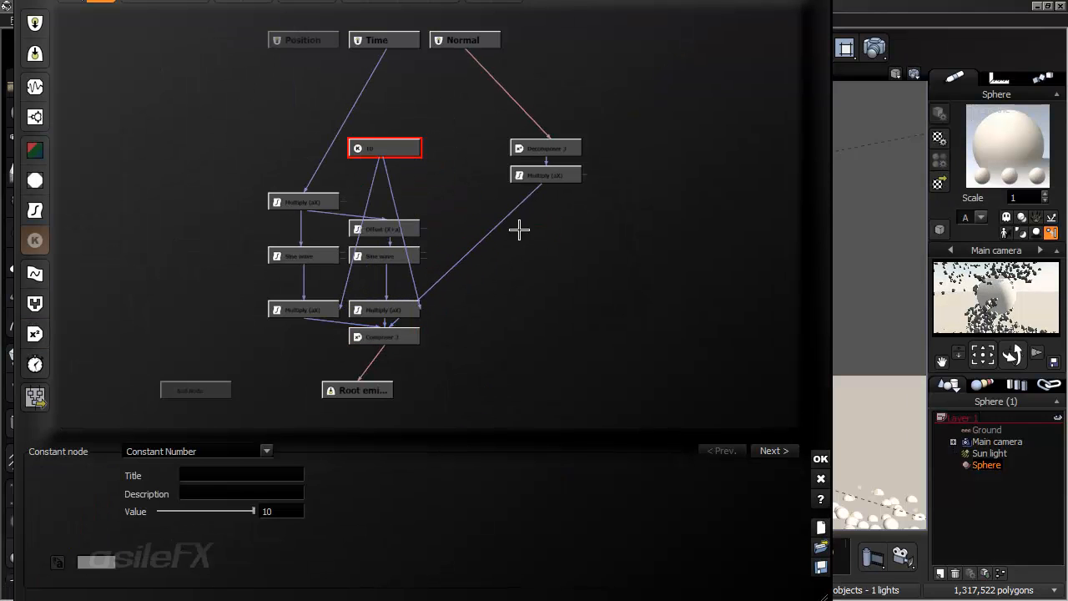
Step: Add a Circle Looper MetaNode to the velocity graph and place it below the Multiply node of the Normal branch
{"action": "left_click", "coordinate": [557, 254]}
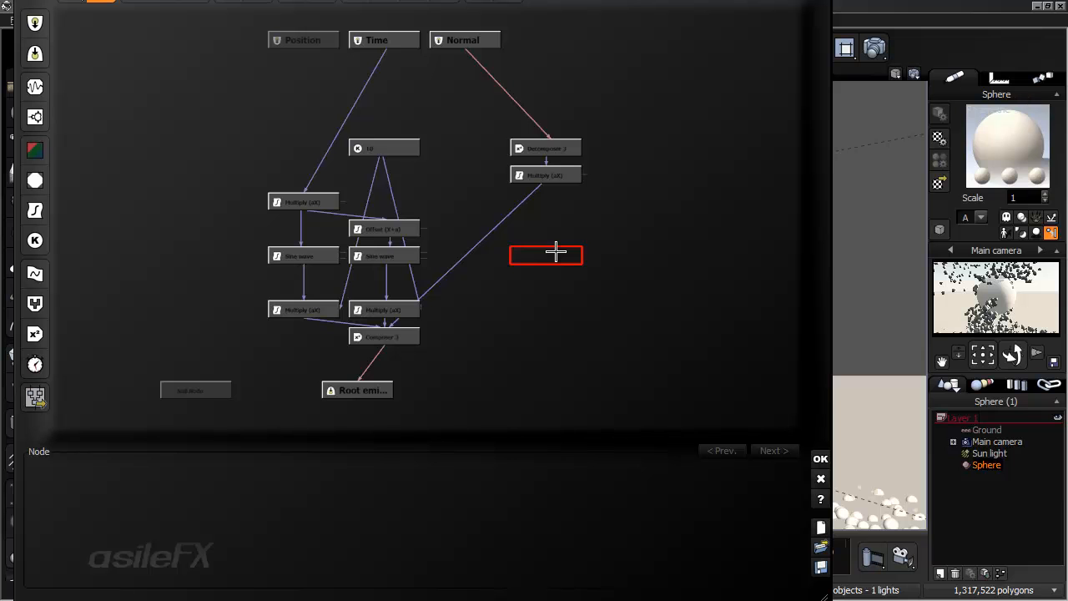
{"action": "right_click", "coordinate": [556, 239]}
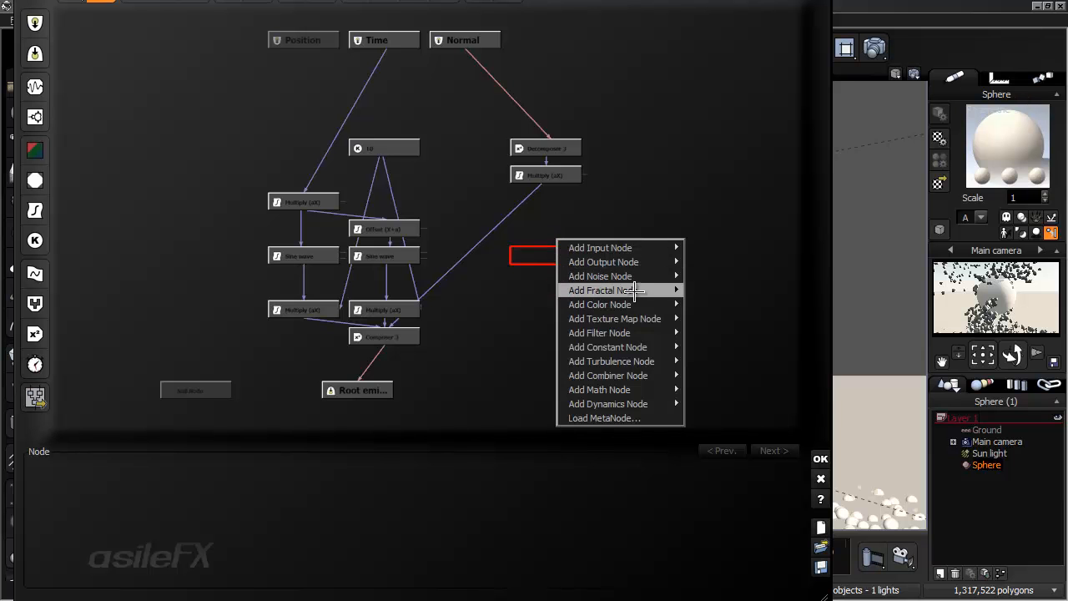
{"action": "mouse_move", "coordinate": [646, 388]}
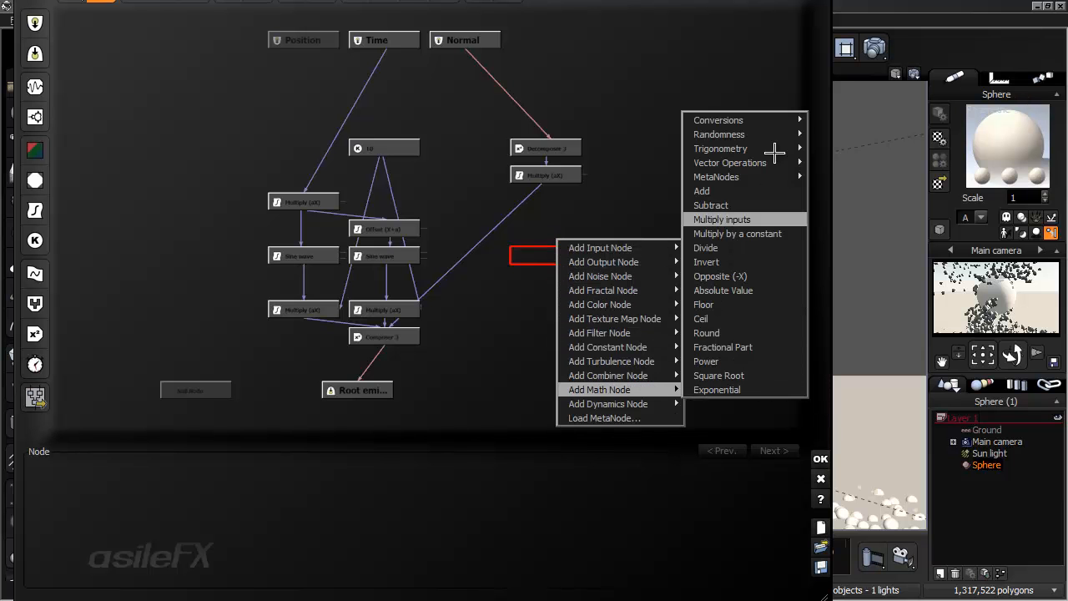
{"action": "mouse_move", "coordinate": [772, 173]}
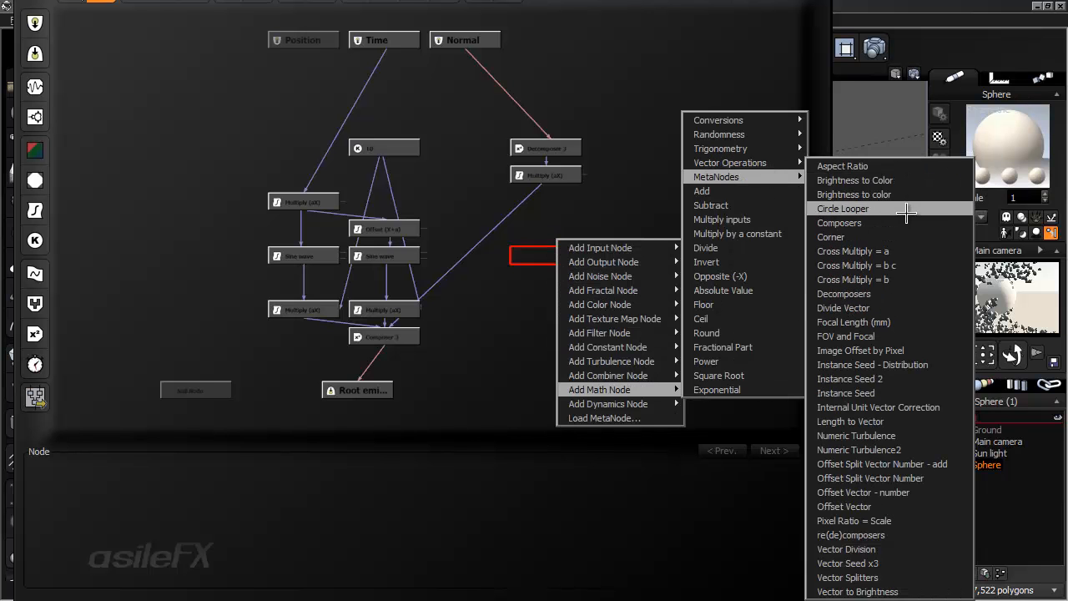
{"action": "left_click", "coordinate": [868, 209]}
{"action": "left_click_drag", "start_coordinate": [545, 261], "coordinate": [544, 288]}
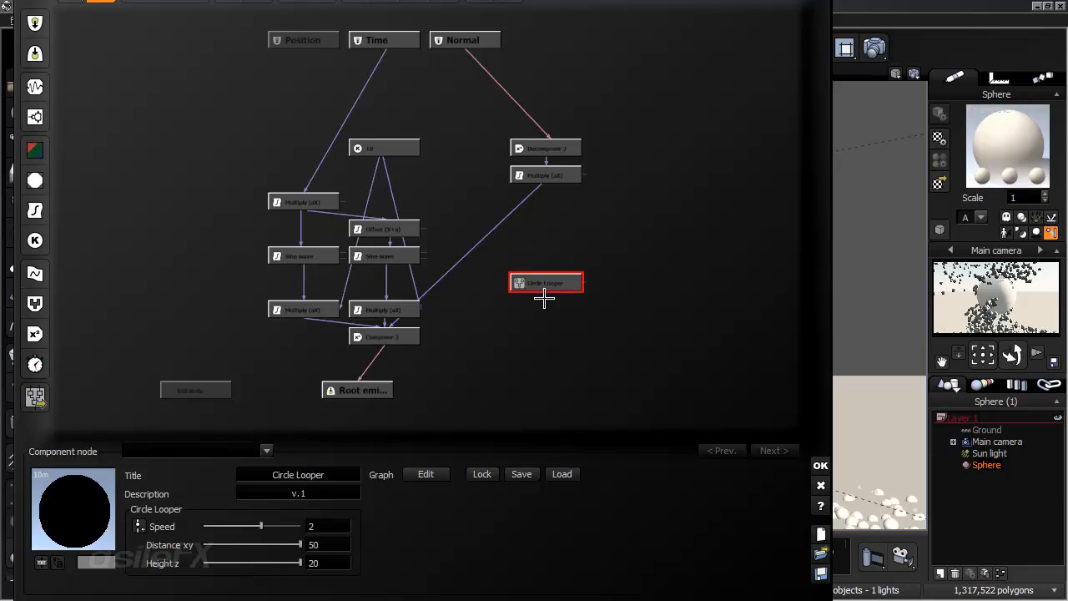
{"action": "left_click_drag", "start_coordinate": [578, 514], "coordinate": [591, 498]}
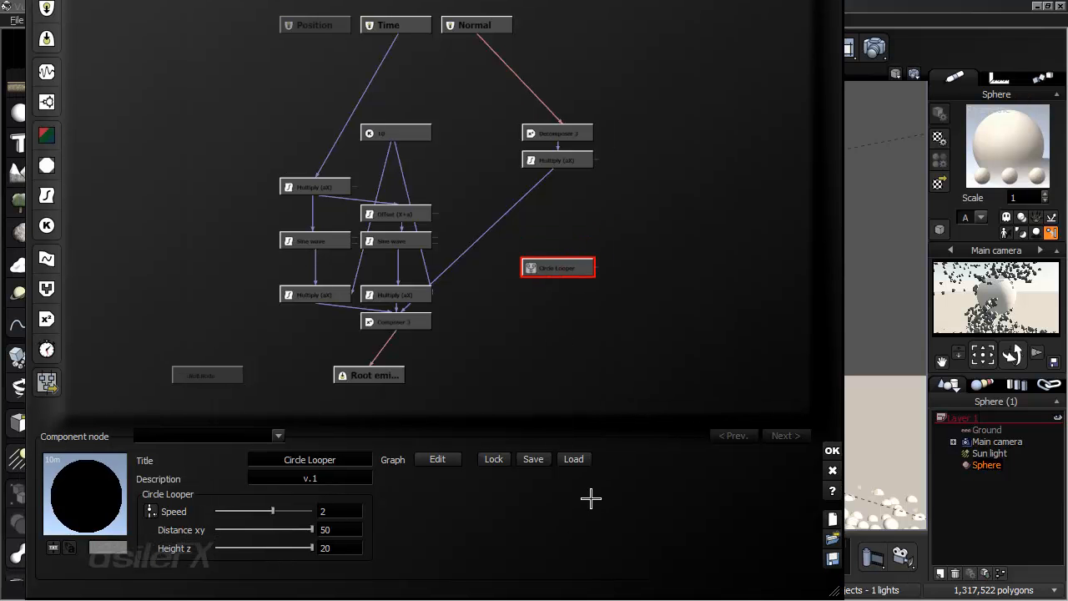
Step: Examine the Circle Looper's internal graph, its time Multiply node and the constants 50 and 20, and leave without keeping changes
{"action": "double_click", "coordinate": [566, 267]}
{"action": "left_click_drag", "start_coordinate": [594, 158], "coordinate": [622, 117]}
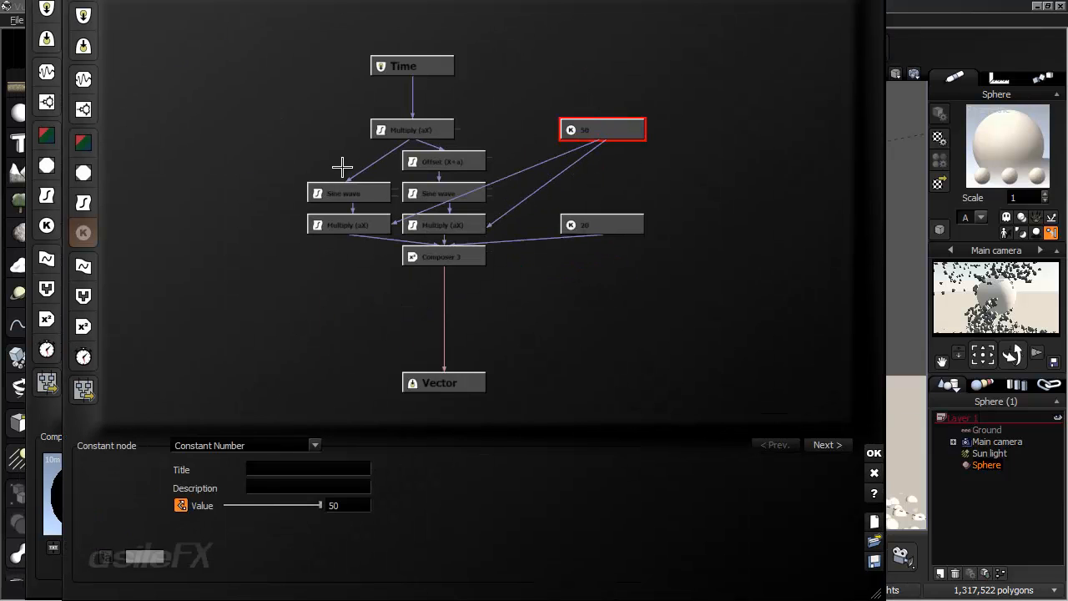
{"action": "left_click_drag", "start_coordinate": [442, 126], "coordinate": [439, 92]}
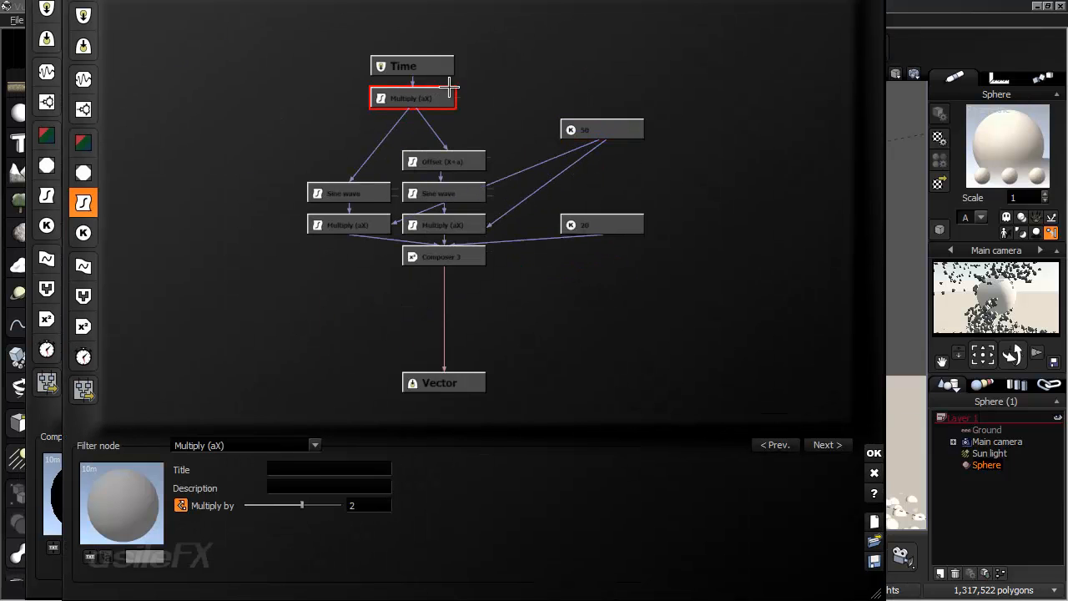
{"action": "left_click", "coordinate": [617, 227]}
{"action": "left_click_drag", "start_coordinate": [618, 227], "coordinate": [628, 193]}
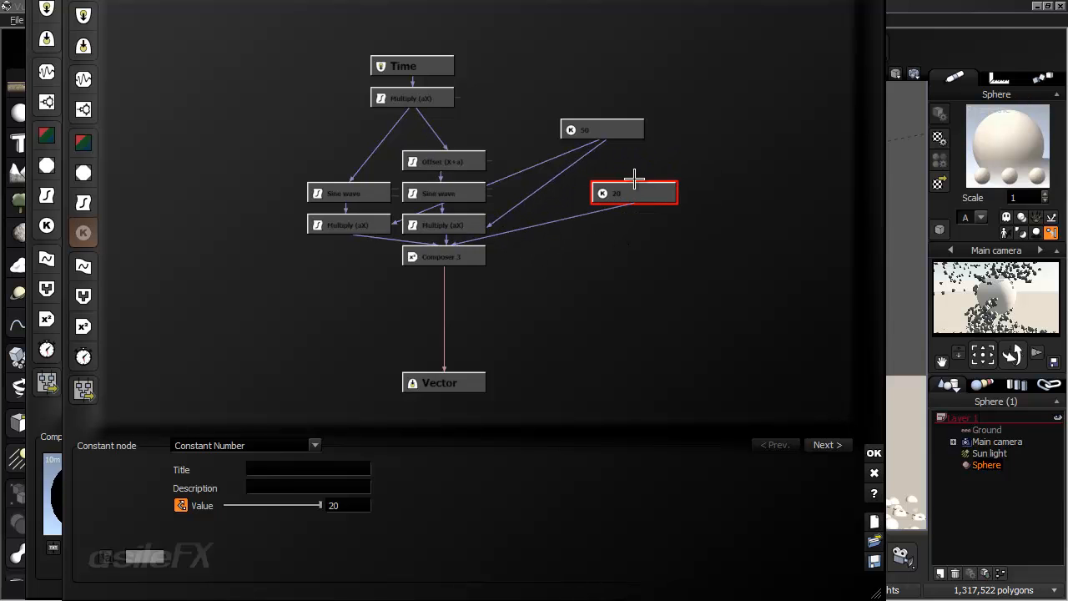
{"action": "left_click", "coordinate": [874, 473]}
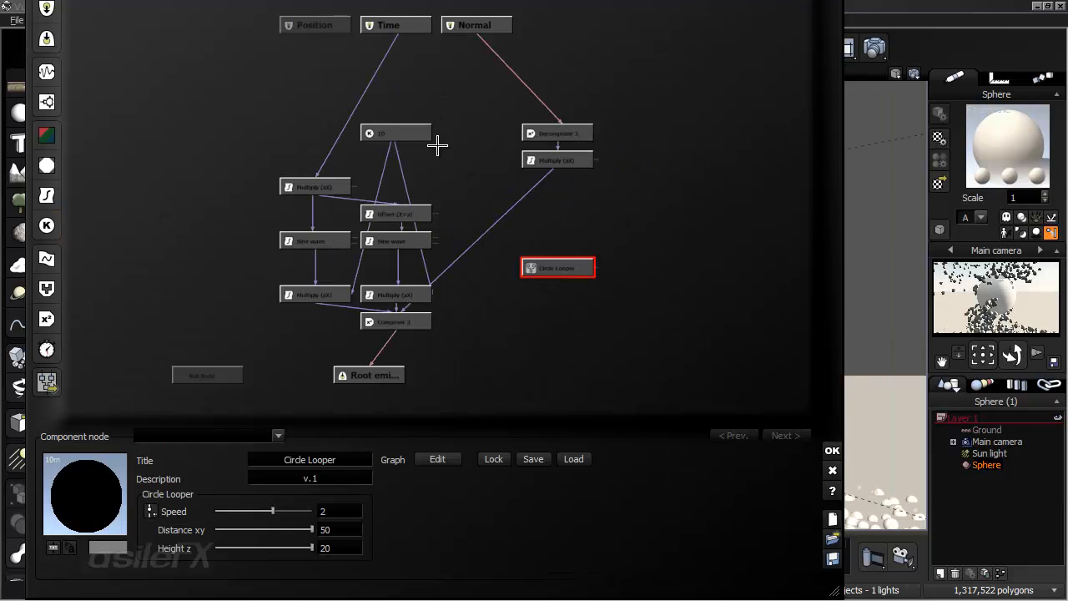
Step: Move the Normal input farther from the Time input and place the Circle Looper node near the Composer 3 node
{"action": "left_click_drag", "start_coordinate": [487, 26], "coordinate": [539, 26]}
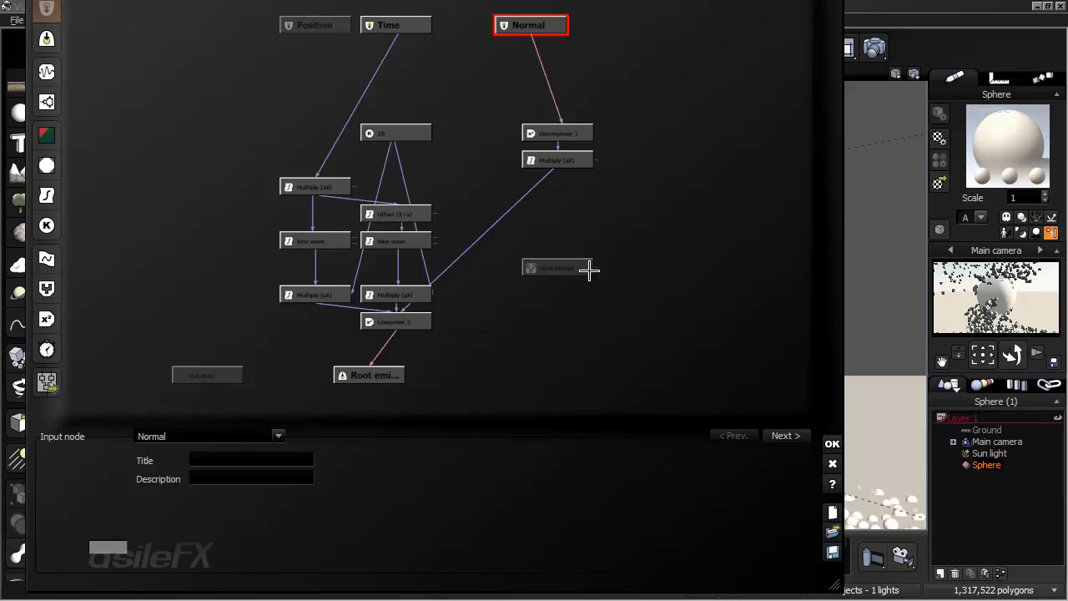
{"action": "left_click", "coordinate": [562, 267]}
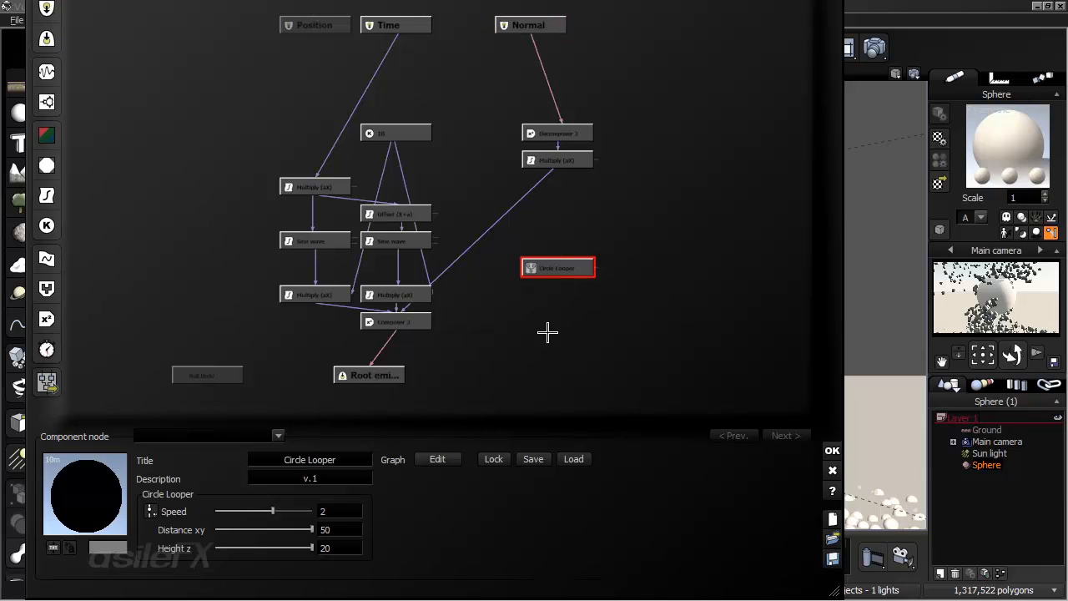
{"action": "left_click_drag", "start_coordinate": [551, 272], "coordinate": [497, 326]}
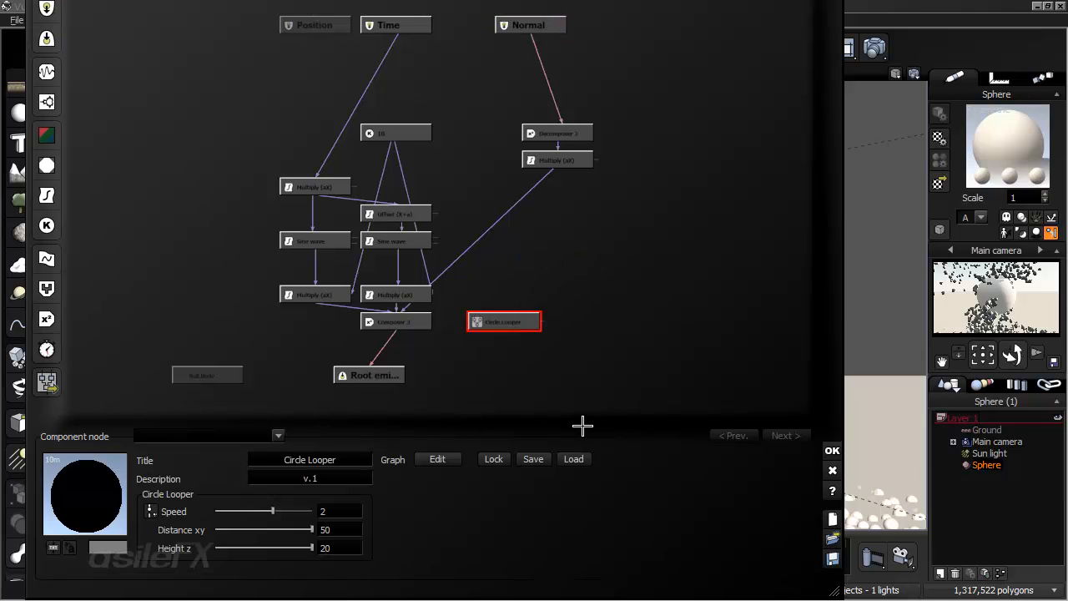
{"action": "left_click", "coordinate": [549, 221]}
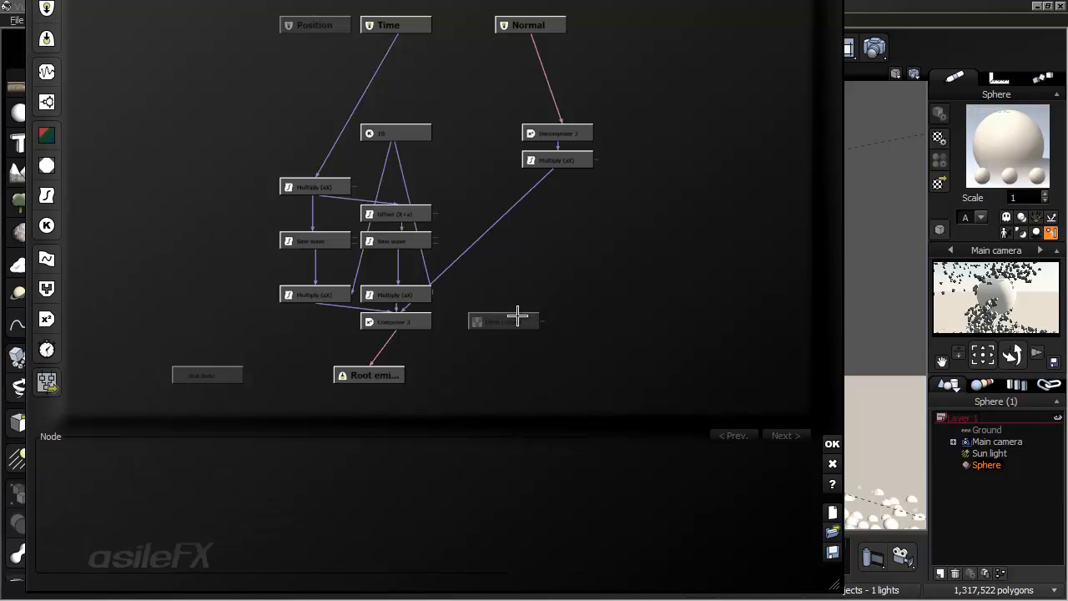
{"action": "left_click_drag", "start_coordinate": [515, 322], "coordinate": [524, 300]}
{"action": "left_click", "coordinate": [601, 254]}
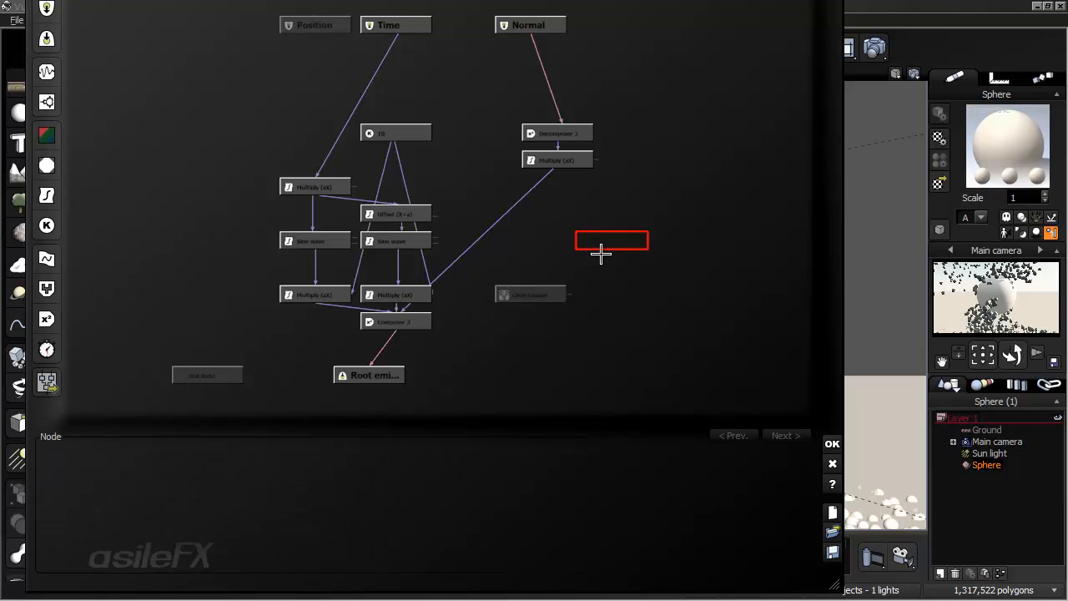
Step: Shift the Multiply, Offset and Sine wave nodes of the Time branch upward, away from the lower Multiply nodes
{"action": "left_click", "coordinate": [326, 188]}
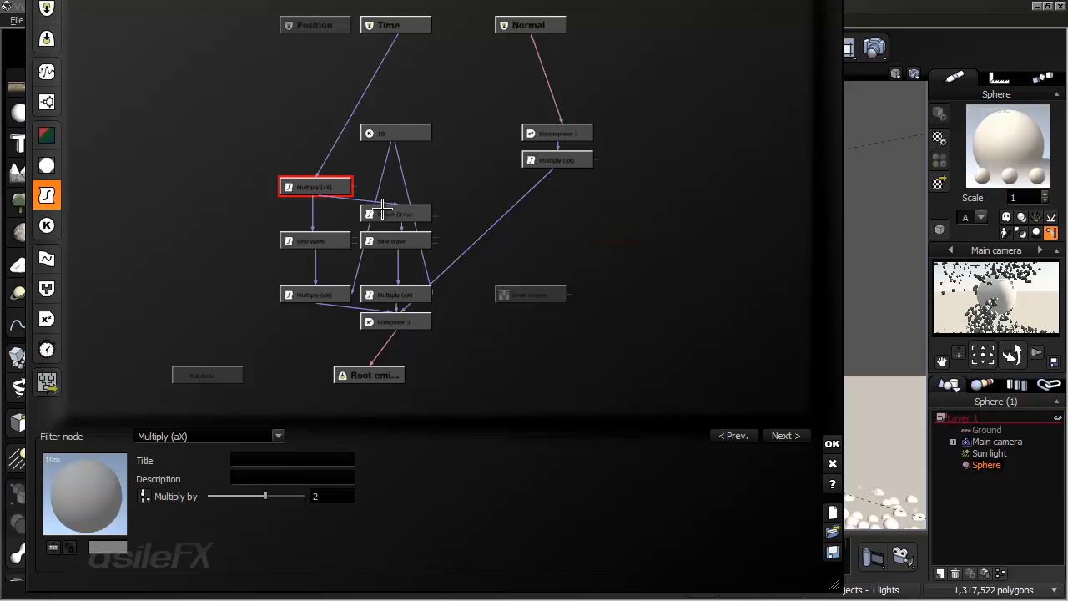
{"action": "left_click_drag", "start_coordinate": [326, 240], "coordinate": [326, 212]}
{"action": "left_click_drag", "start_coordinate": [388, 242], "coordinate": [404, 213]}
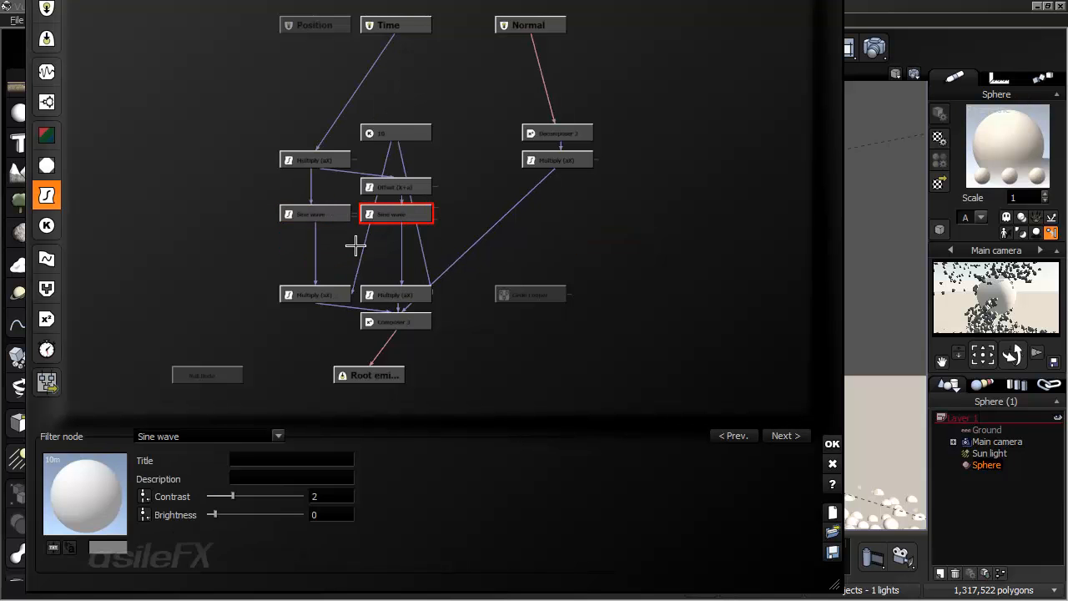
{"action": "left_click", "coordinate": [471, 314]}
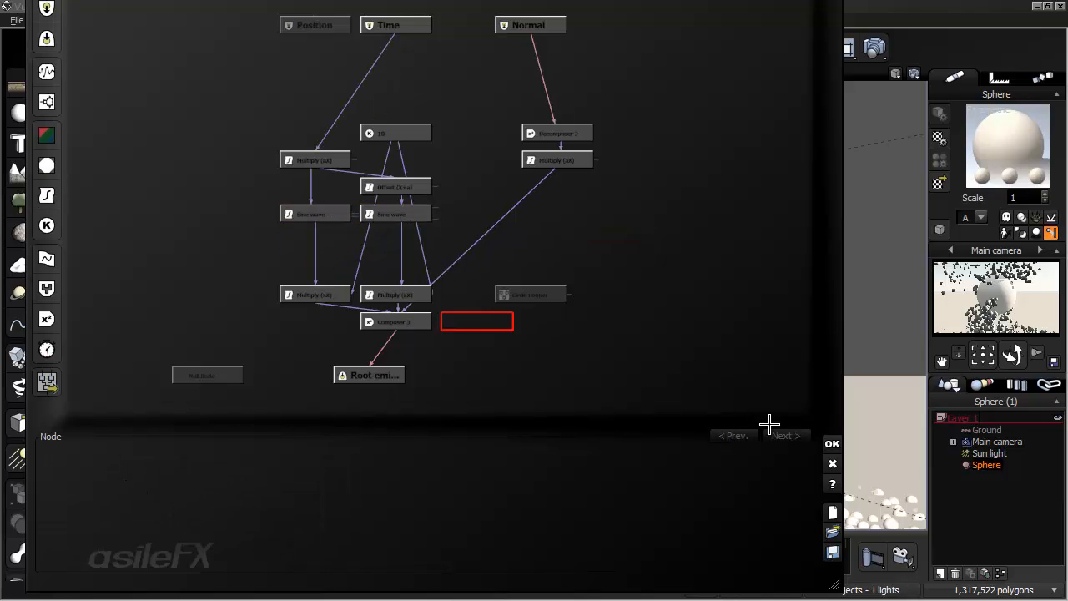